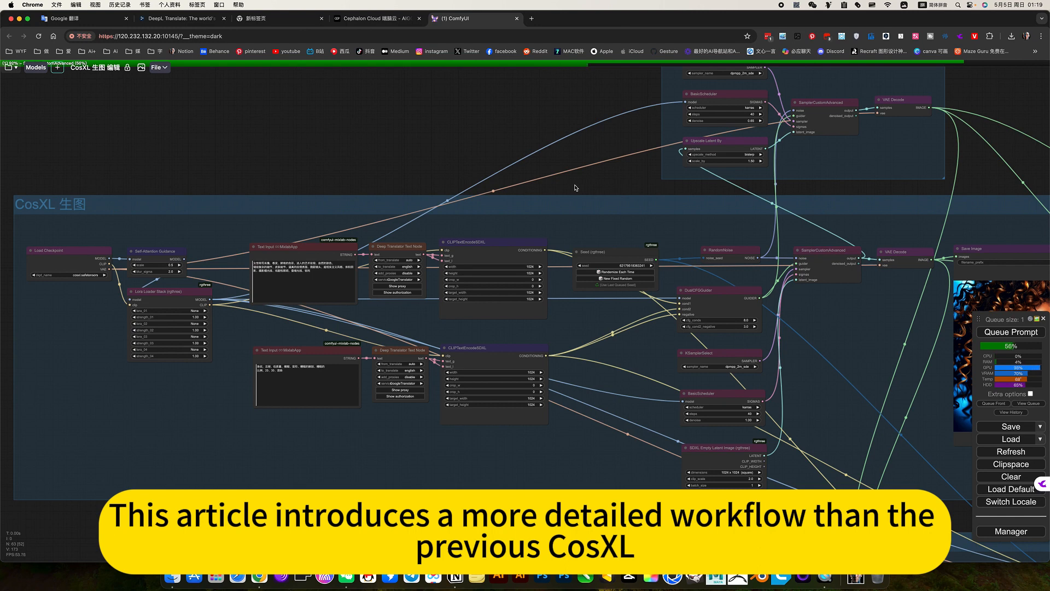
- Examine the CosXL 生图, CosXL 细化 and CosXL 放大 groups and the portrait images they produce
drag(583, 188, 437, 249)
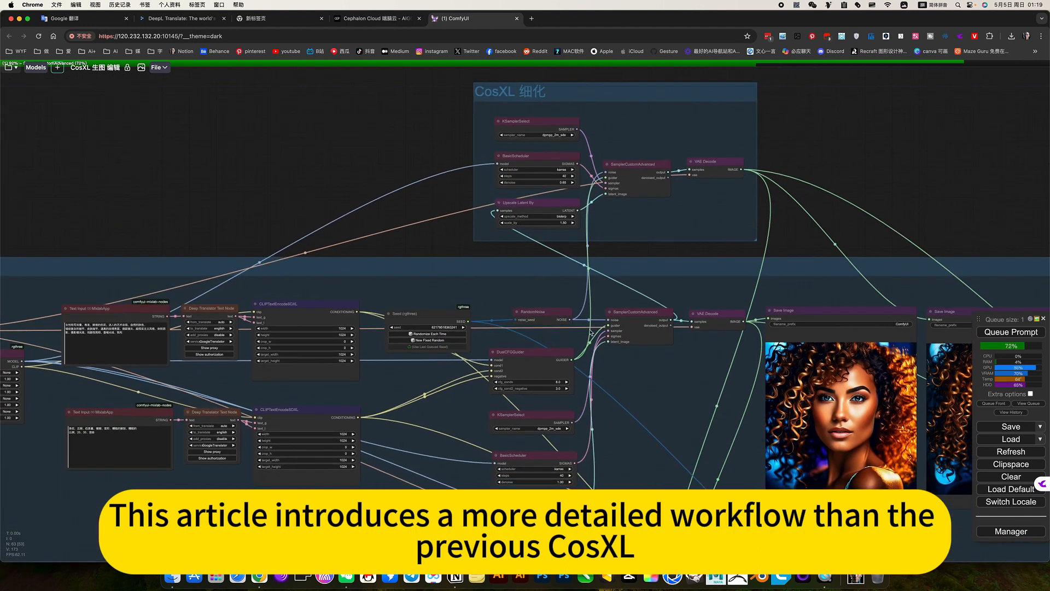
click(428, 249)
drag(428, 249, 367, 273)
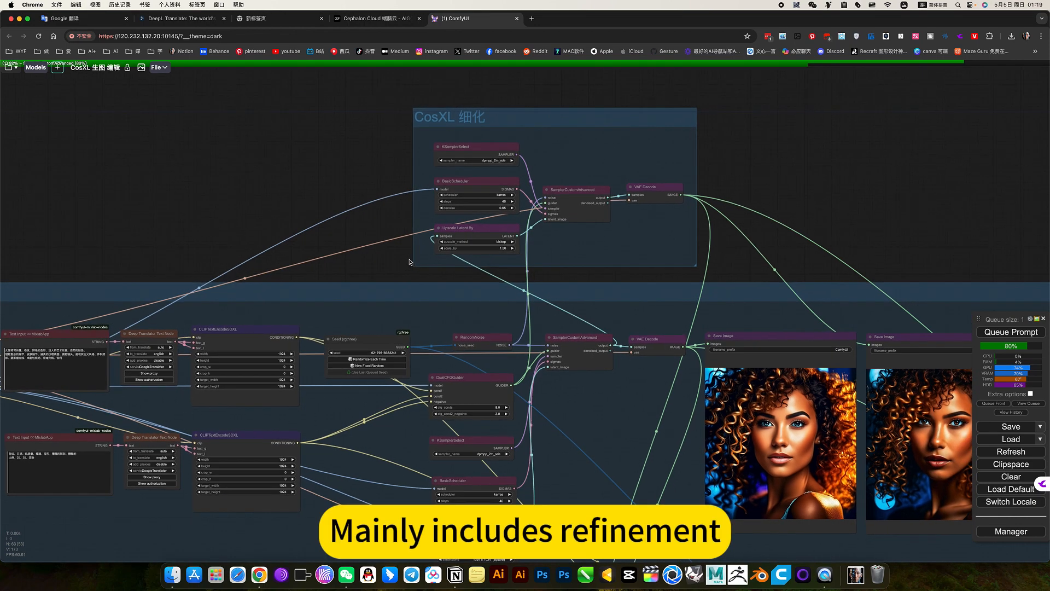
scroll(611, 345, down, 5)
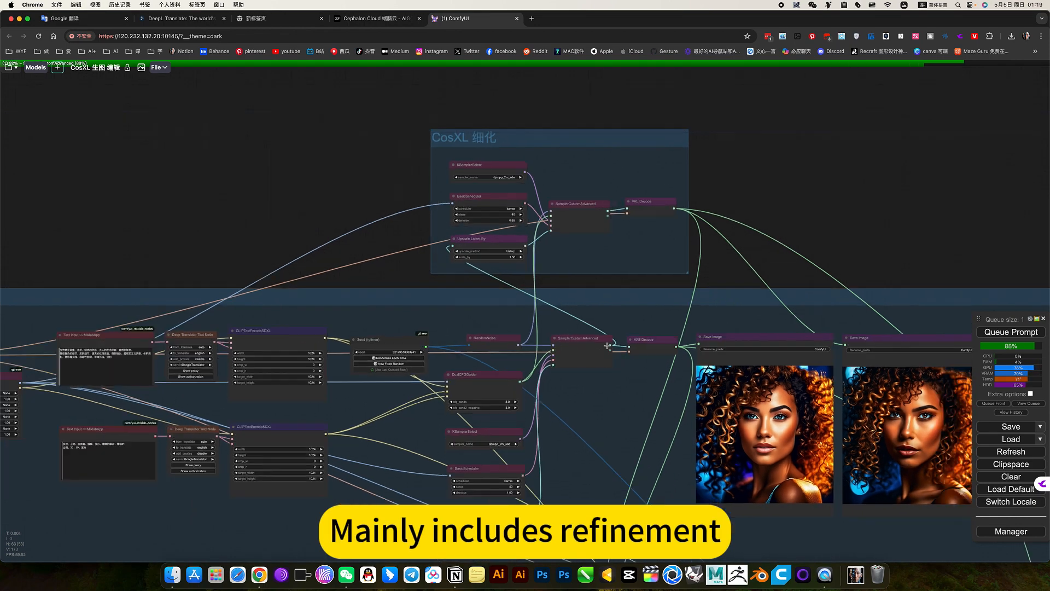
drag(612, 399, 530, 181)
scroll(565, 316, up, 1)
scroll(566, 316, up, 5)
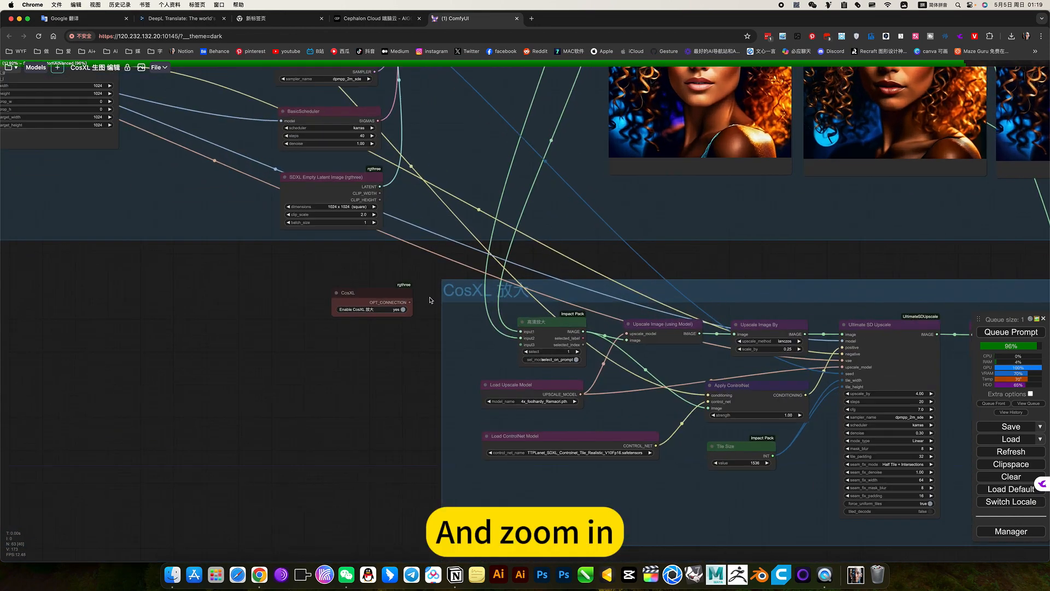
click(430, 292)
- Examine the CosXL 图片编辑 group, including its prompt inputs and Deep Translator Text nodes
drag(898, 249, 386, 281)
scroll(539, 273, down, 5)
drag(659, 240, 331, 270)
scroll(331, 269, up, 5)
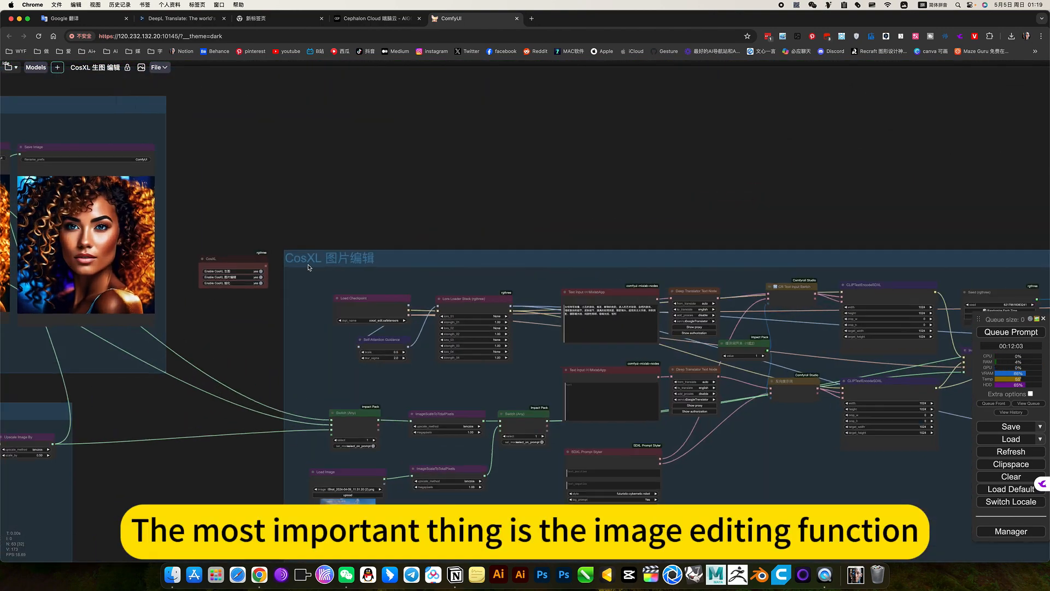
scroll(346, 279, down, 5)
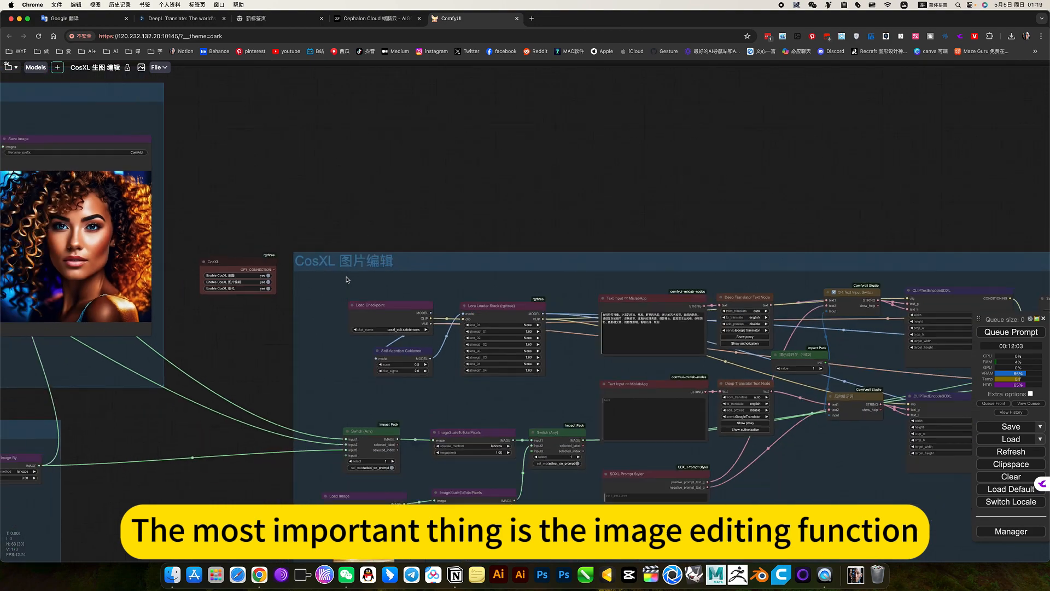
drag(558, 224, 373, 243)
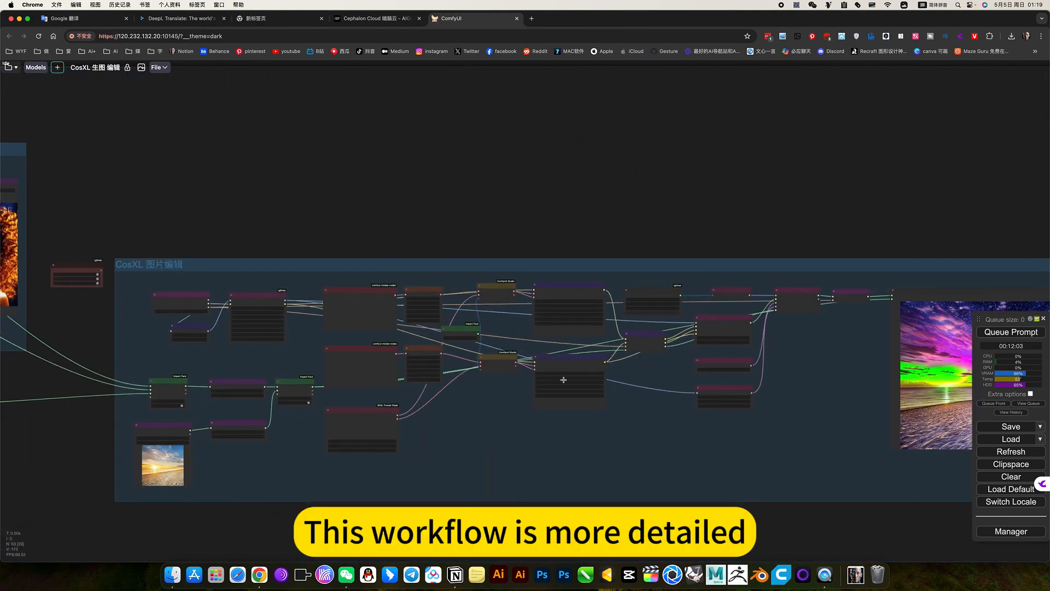
scroll(316, 354, up, 5)
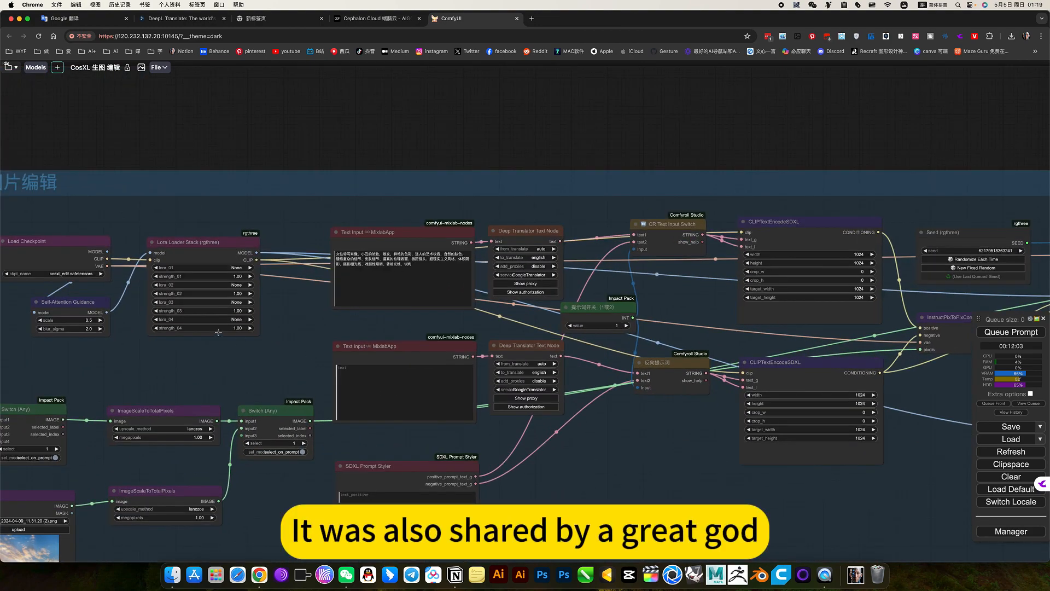
scroll(219, 332, up, 5)
scroll(218, 332, down, 5)
scroll(219, 332, up, 5)
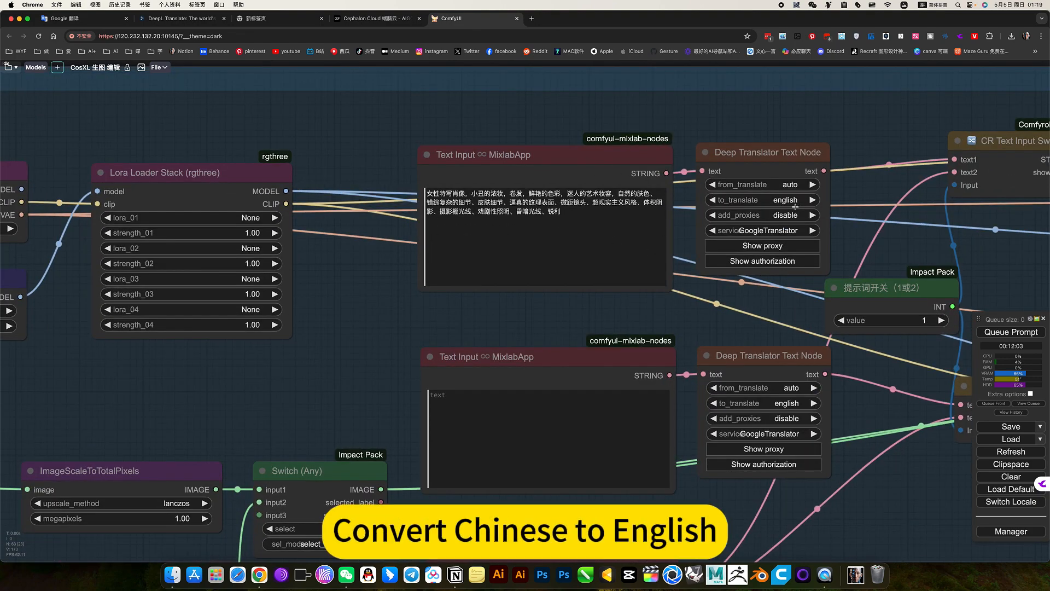
scroll(904, 222, down, 12)
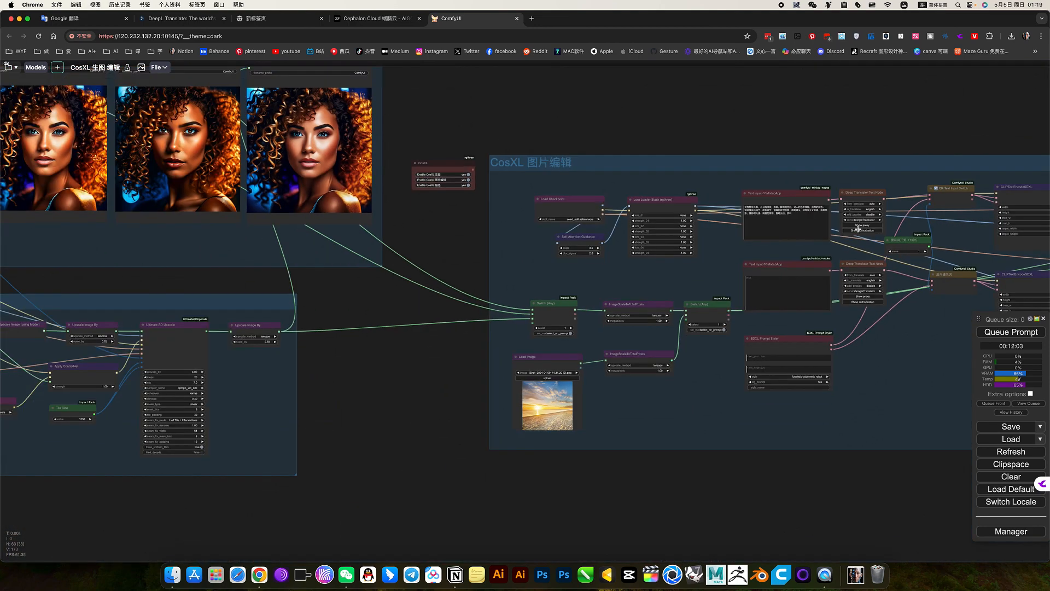
drag(881, 112, 771, 143)
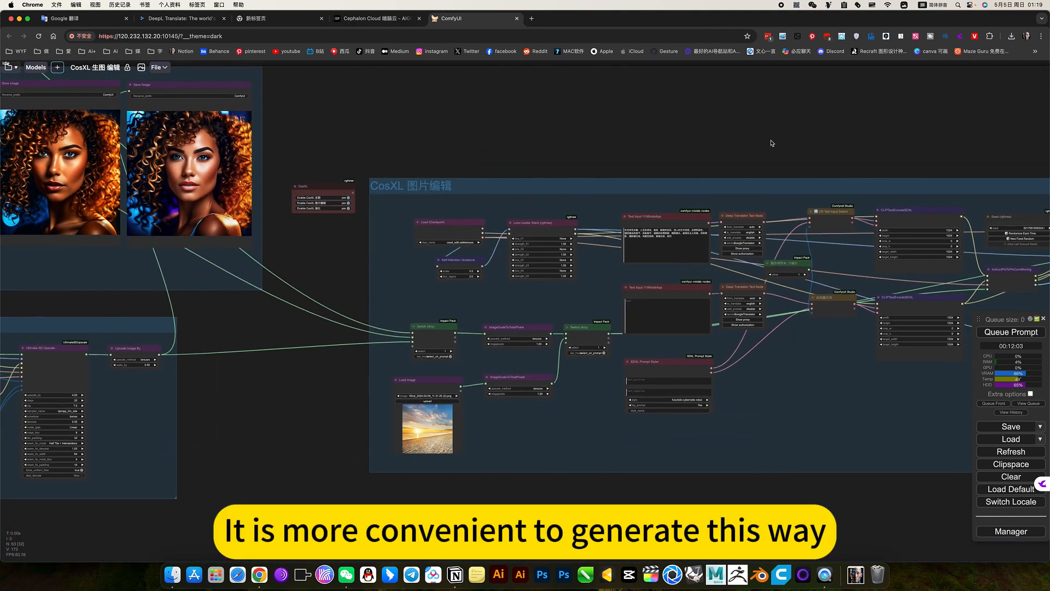
- Compare the checkpoints loaded in the CosXL 图片编辑 group and the CosXL 生图 group
scroll(429, 209, up, 8)
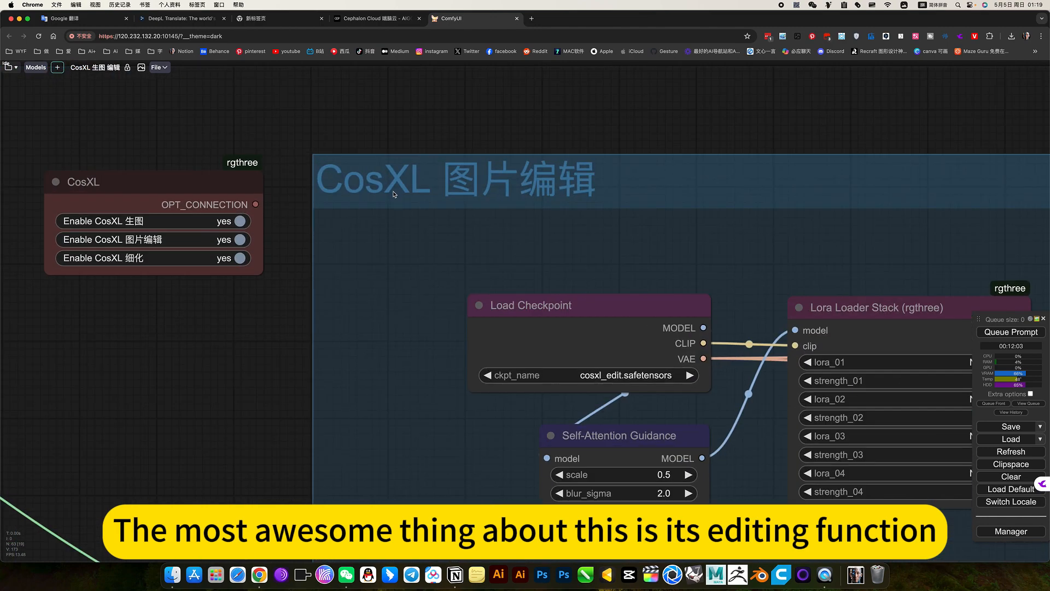
scroll(651, 382, up, 5)
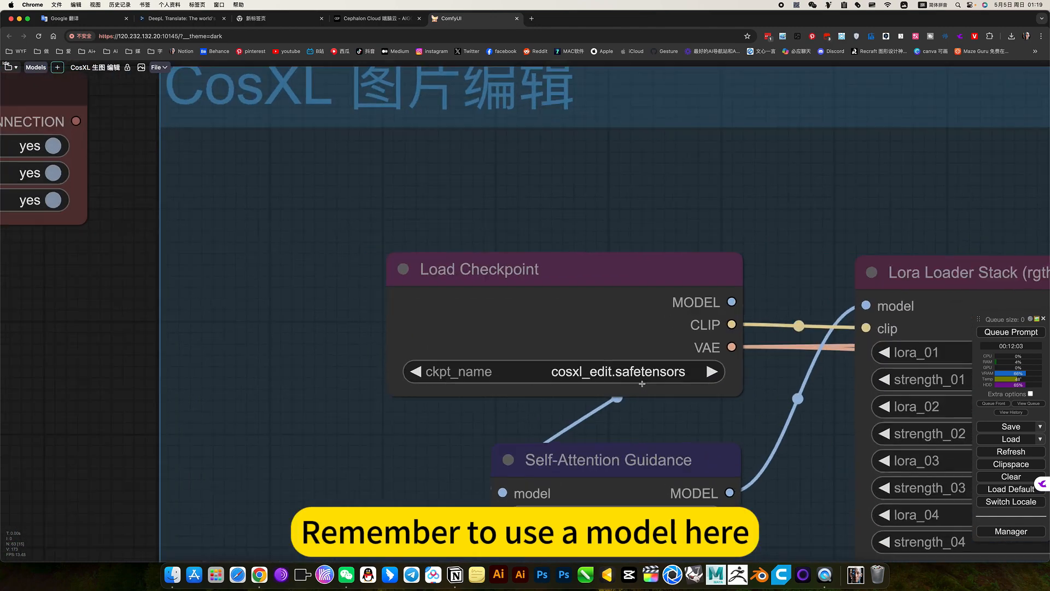
scroll(537, 384, up, 3)
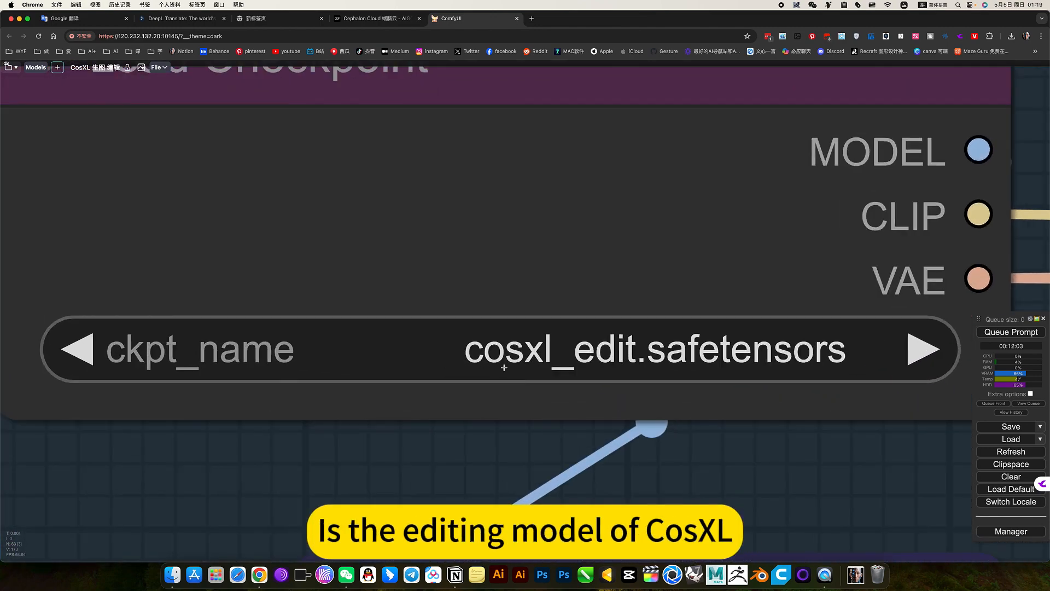
scroll(646, 382, down, 12)
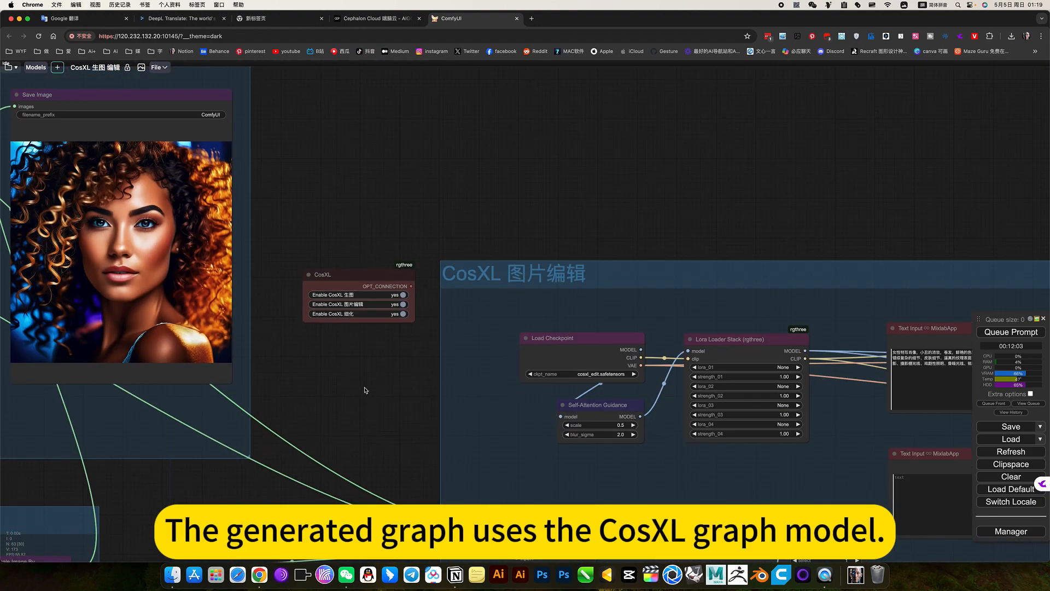
scroll(365, 390, down, 8)
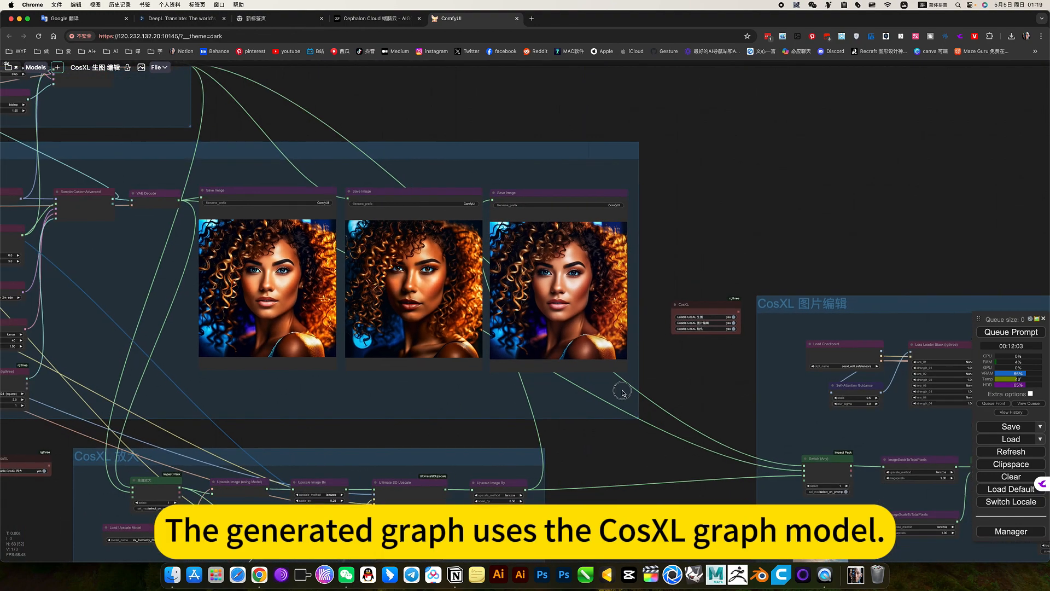
scroll(622, 392, down, 5)
scroll(396, 278, up, 6)
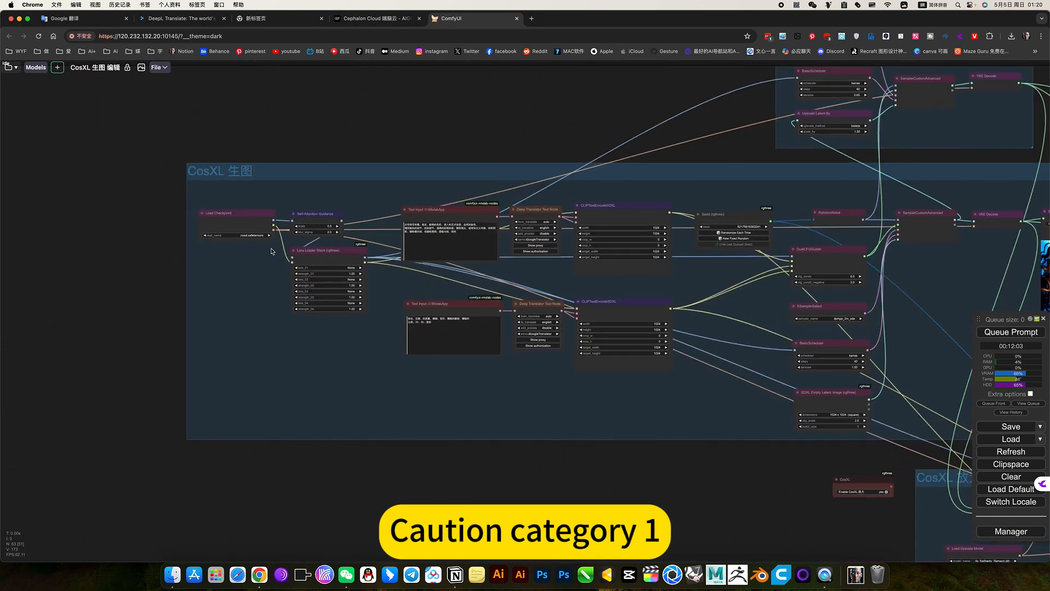
scroll(272, 251, up, 15)
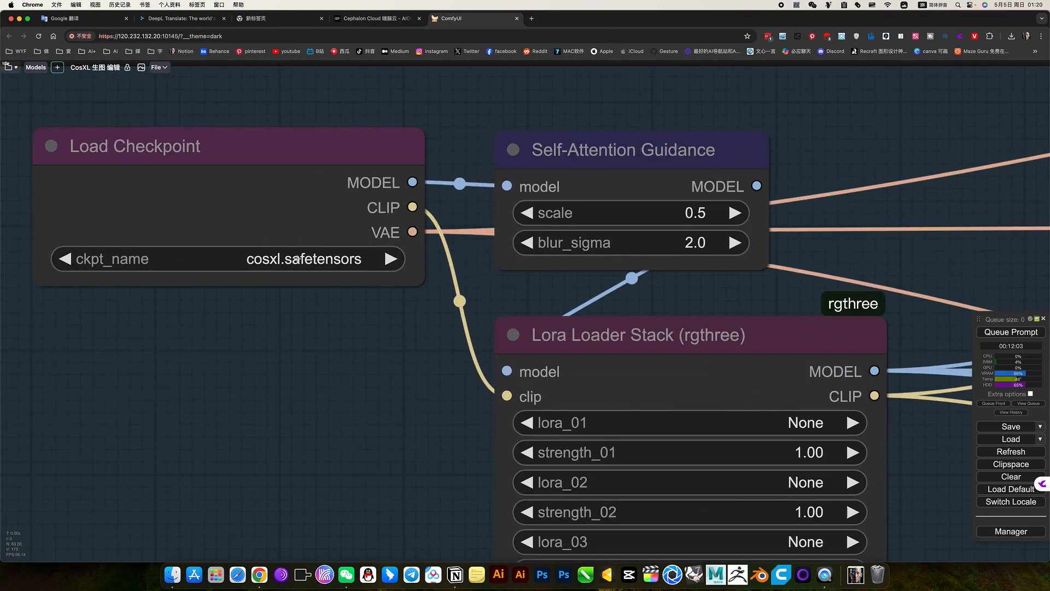
scroll(298, 262, up, 3)
scroll(301, 266, down, 5)
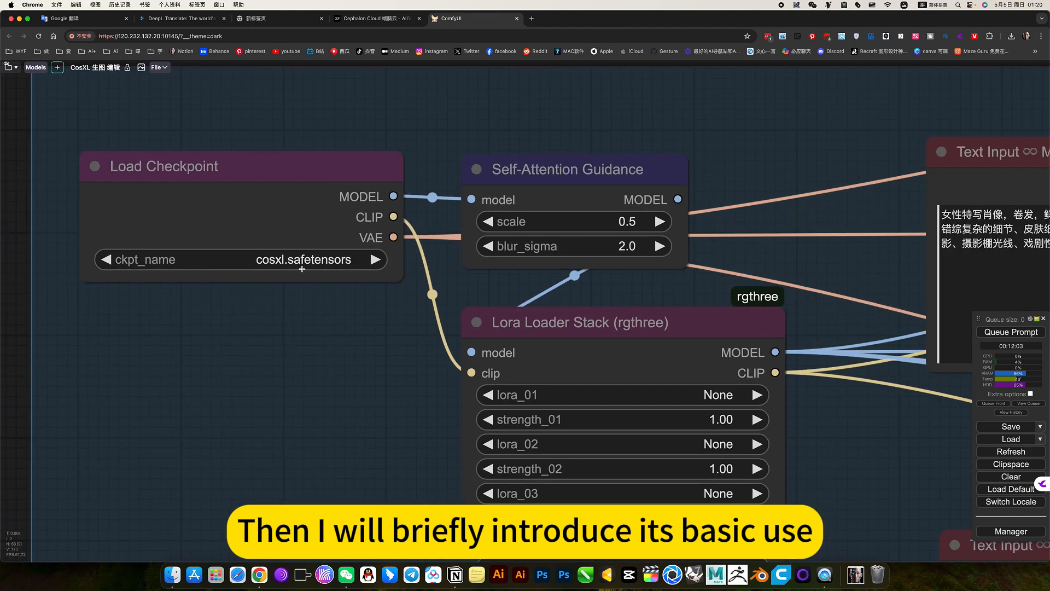
- Examine the Load Checkpoint, Self-Attention Guidance and Lora Loader Stack nodes in the CosXL 生图 group
scroll(302, 269, down, 8)
scroll(340, 304, up, 2)
drag(320, 331, 273, 356)
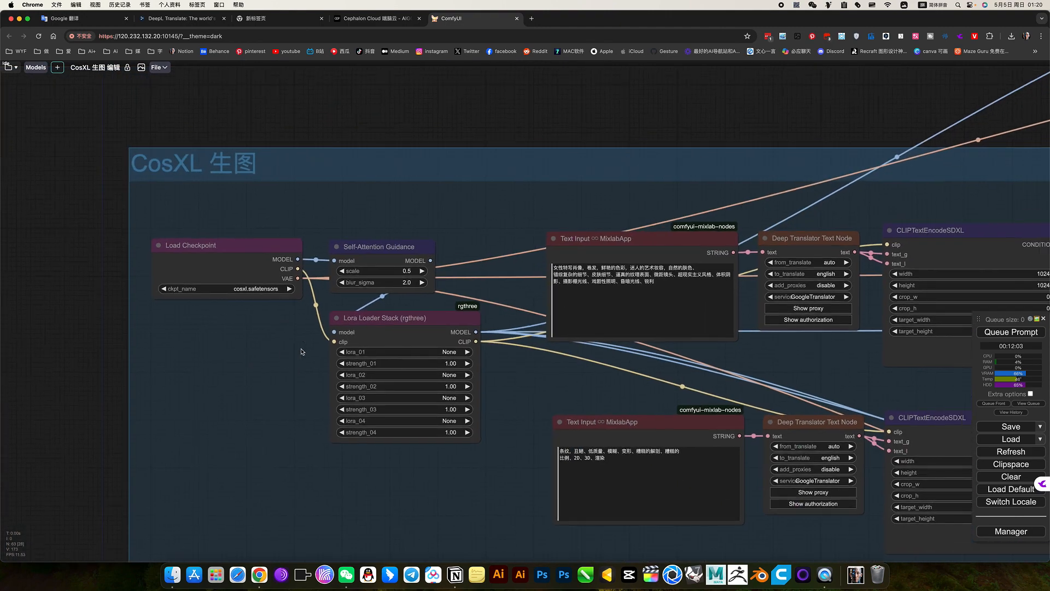
scroll(272, 296, up, 4)
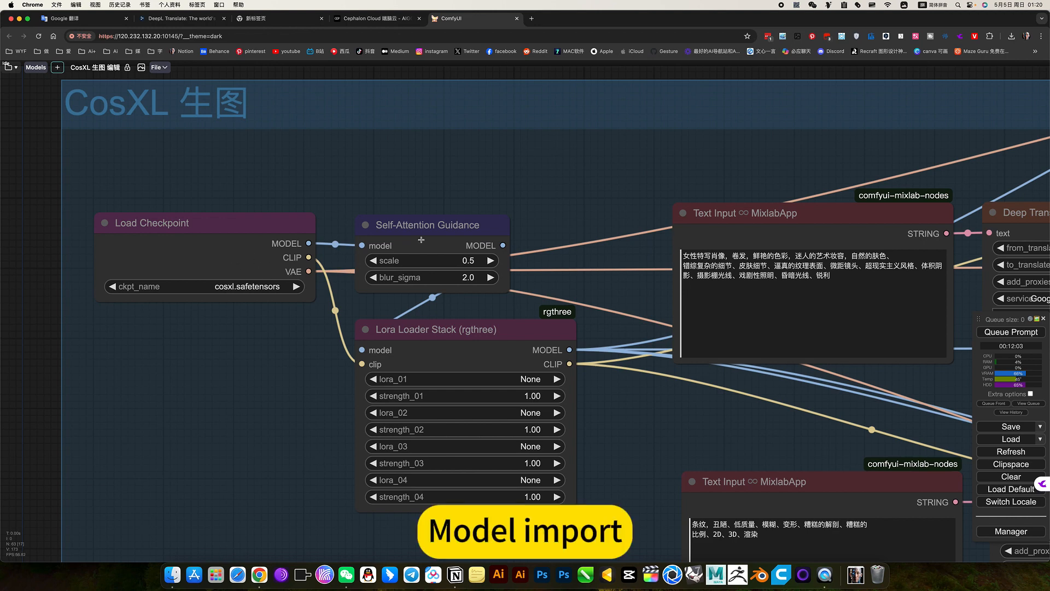
drag(421, 239, 427, 227)
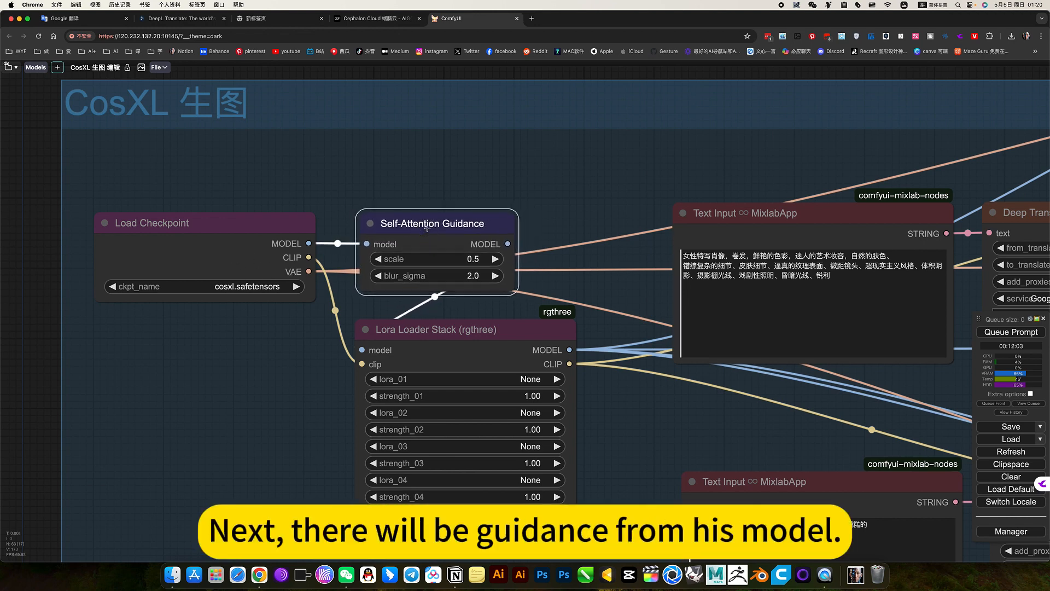
scroll(428, 227, up, 1)
drag(469, 335, 468, 330)
drag(693, 459, 387, 391)
scroll(583, 415, down, 5)
scroll(681, 394, down, 4)
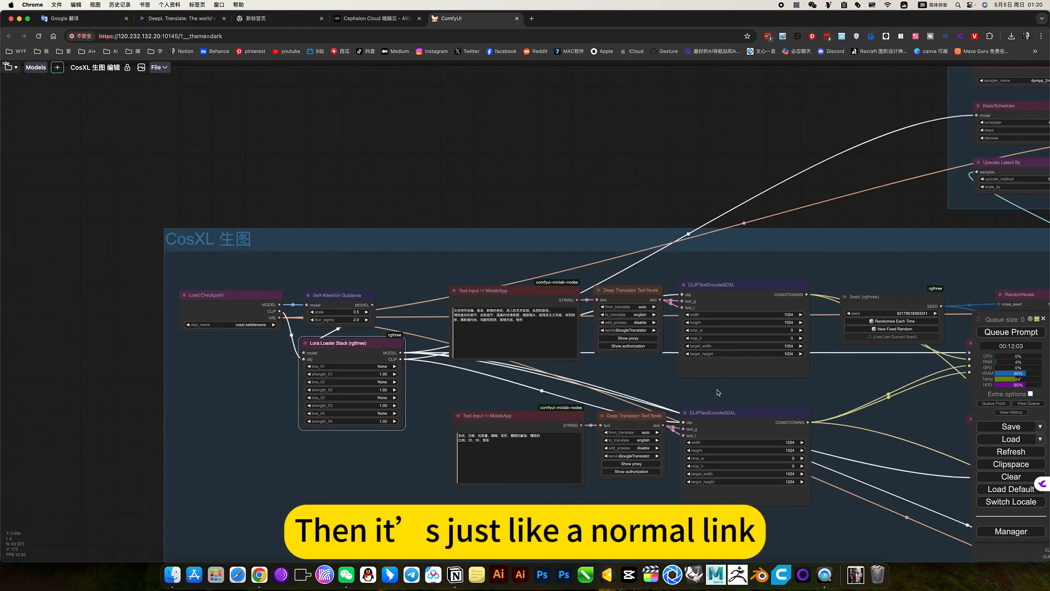
- Trace how the CLIPTextEncodeSDXL prompt nodes feed the DualCFGGuider in the CosXL 生图 group
drag(715, 390, 590, 378)
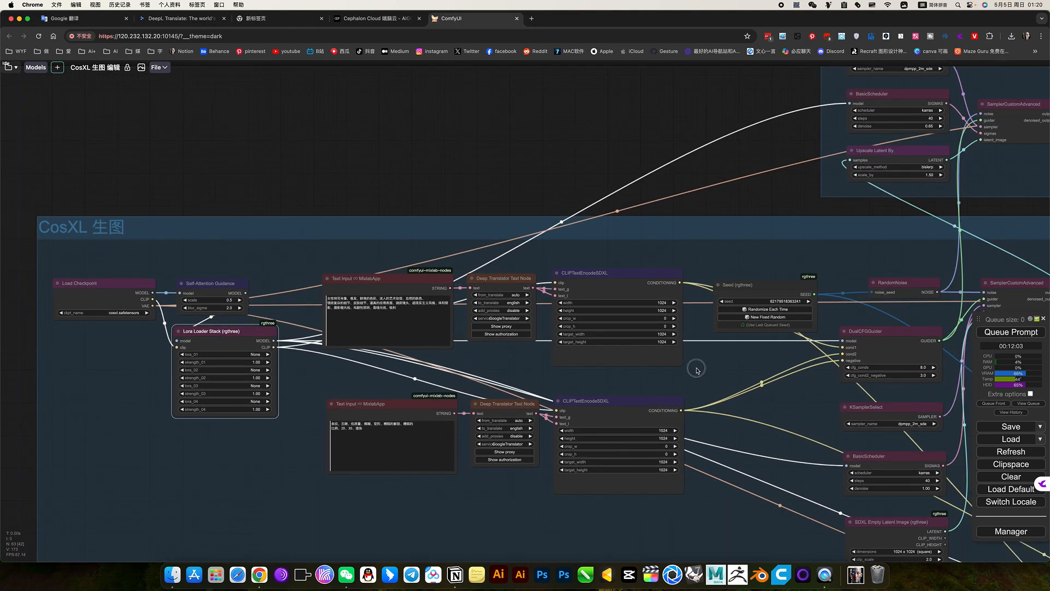
drag(694, 368, 388, 347)
scroll(573, 395, up, 5)
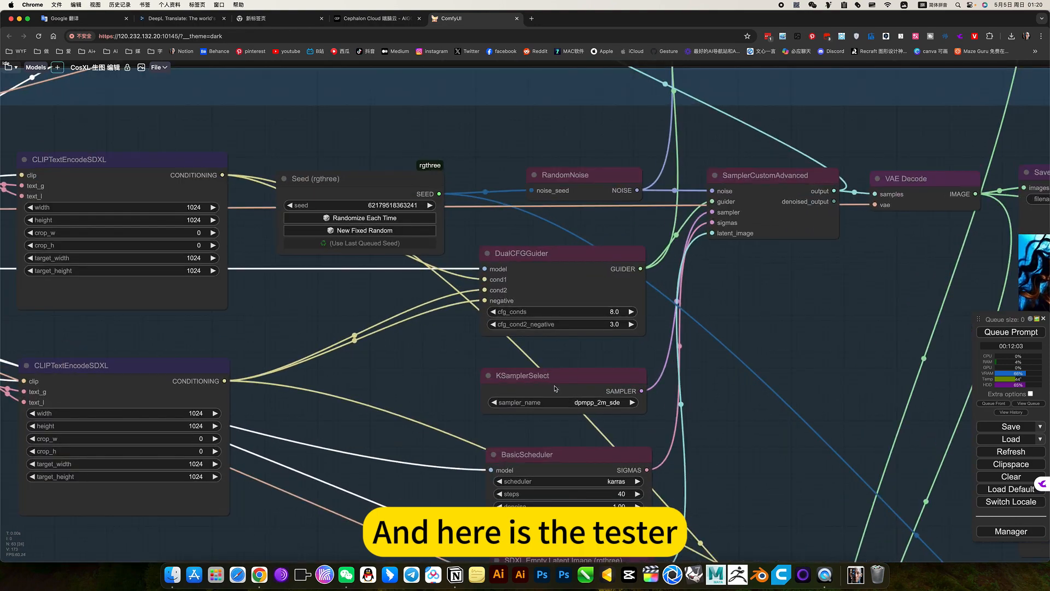
scroll(722, 427, down, 5)
scroll(593, 407, up, 2)
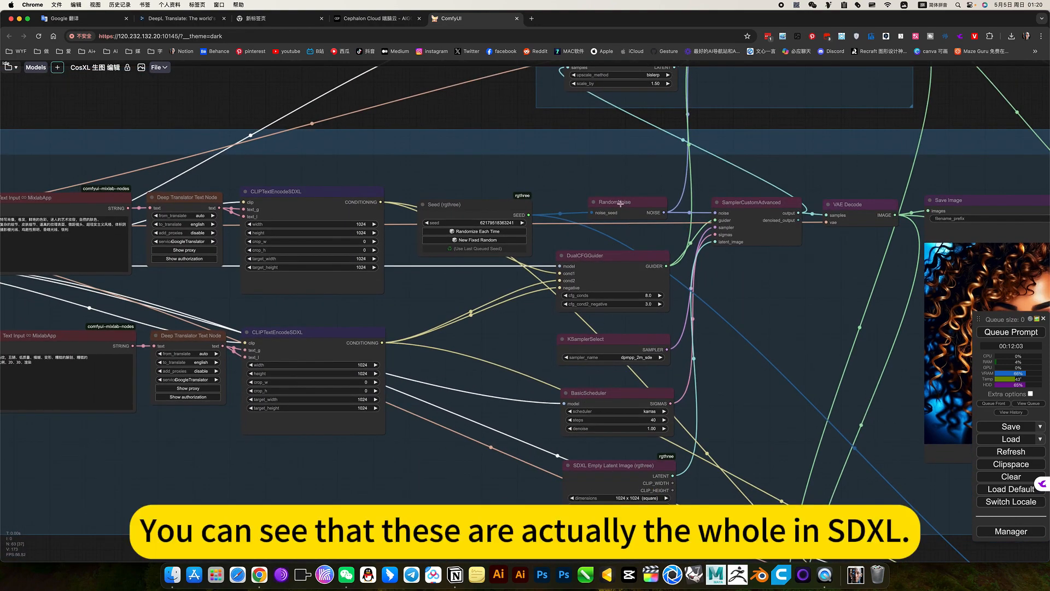
scroll(655, 338, up, 7)
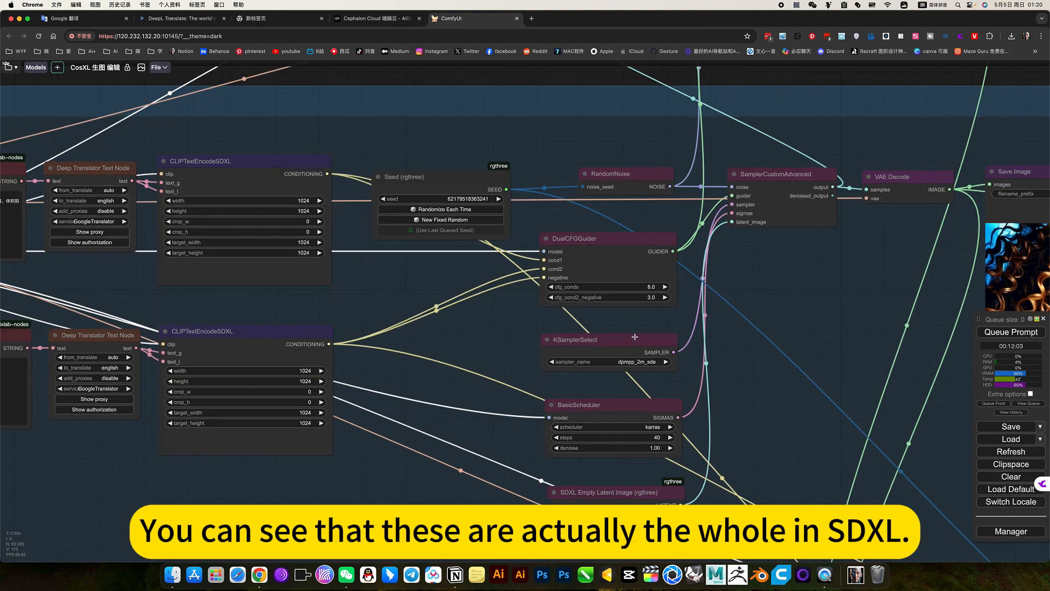
scroll(635, 339, down, 3)
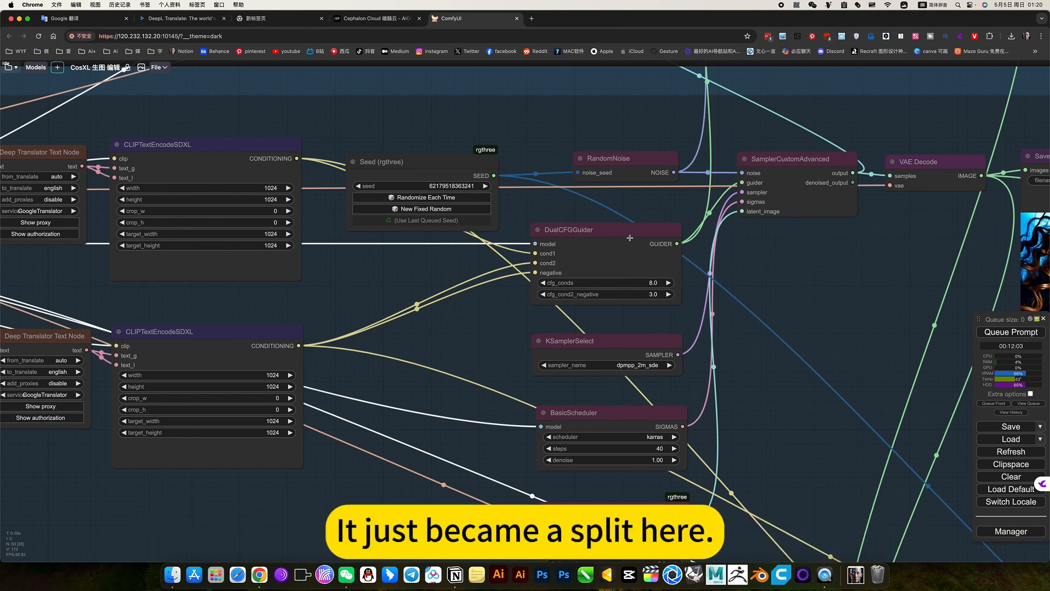
click(615, 230)
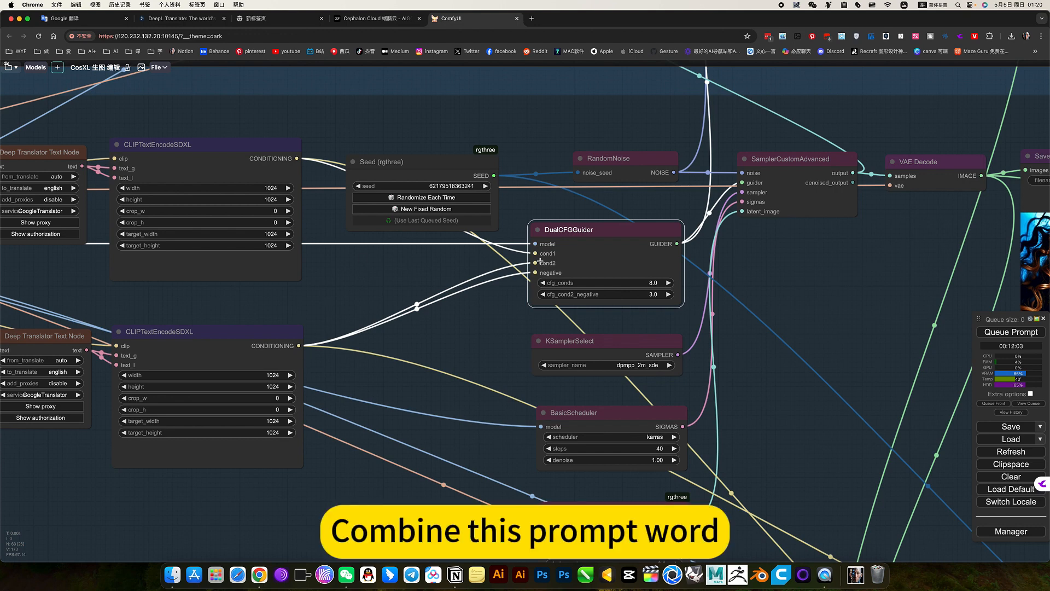
drag(487, 330, 509, 354)
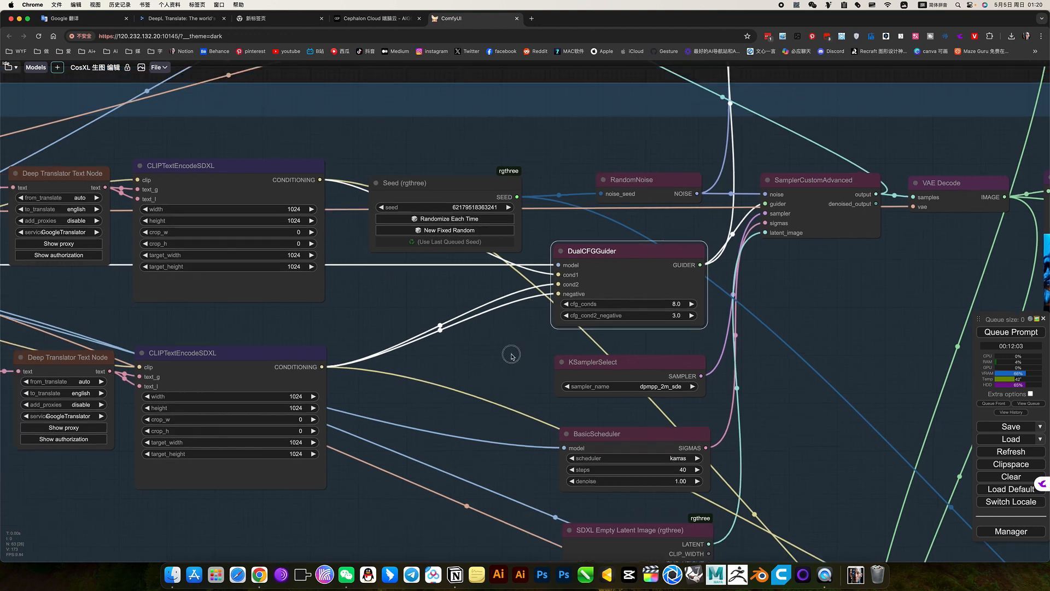
- Inspect the Seed, KSamplerSelect, BasicScheduler, SDXL Empty Latent Image and SamplerCustomAdvanced nodes in the CosXL 生图 group
click(455, 189)
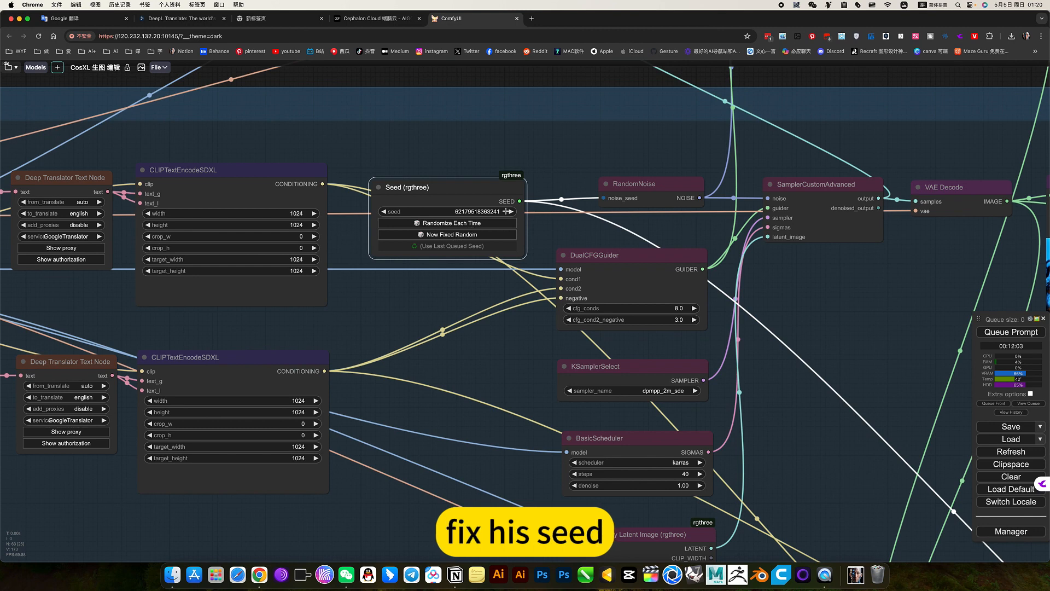
drag(797, 298, 751, 290)
drag(736, 398, 677, 297)
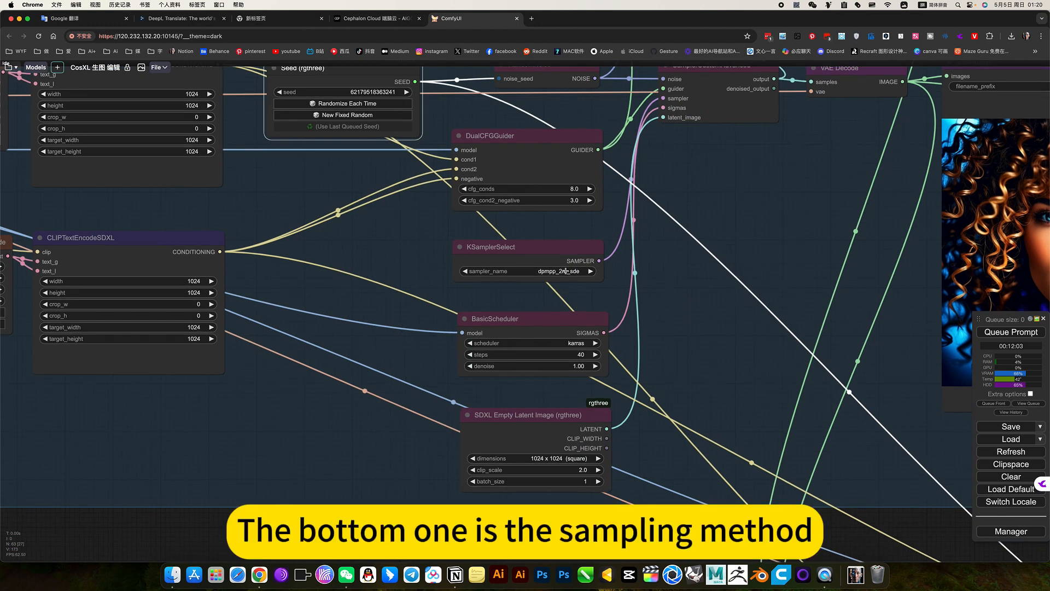
click(565, 325)
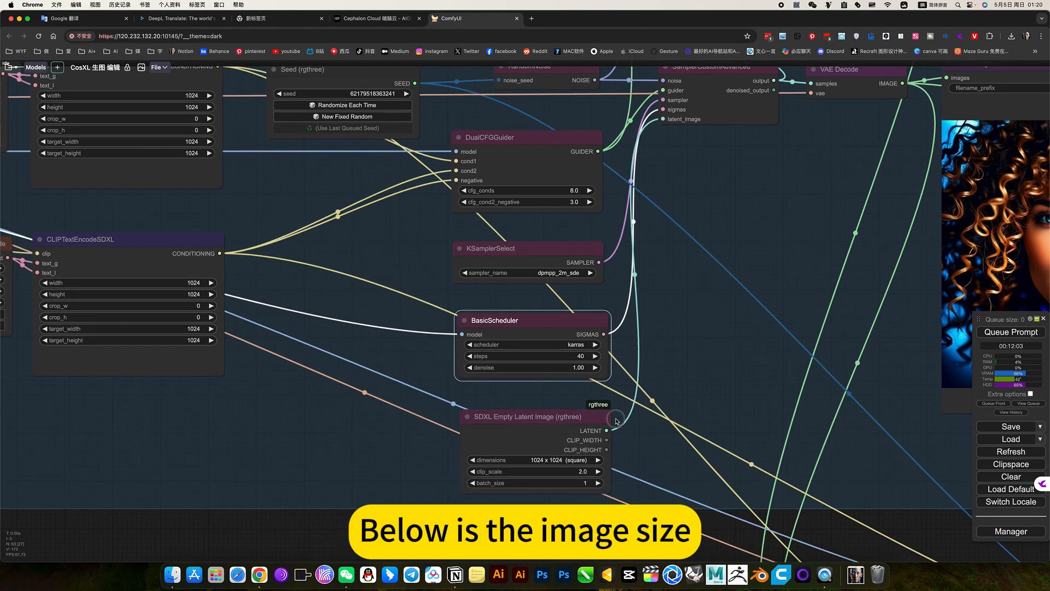
drag(719, 338, 570, 539)
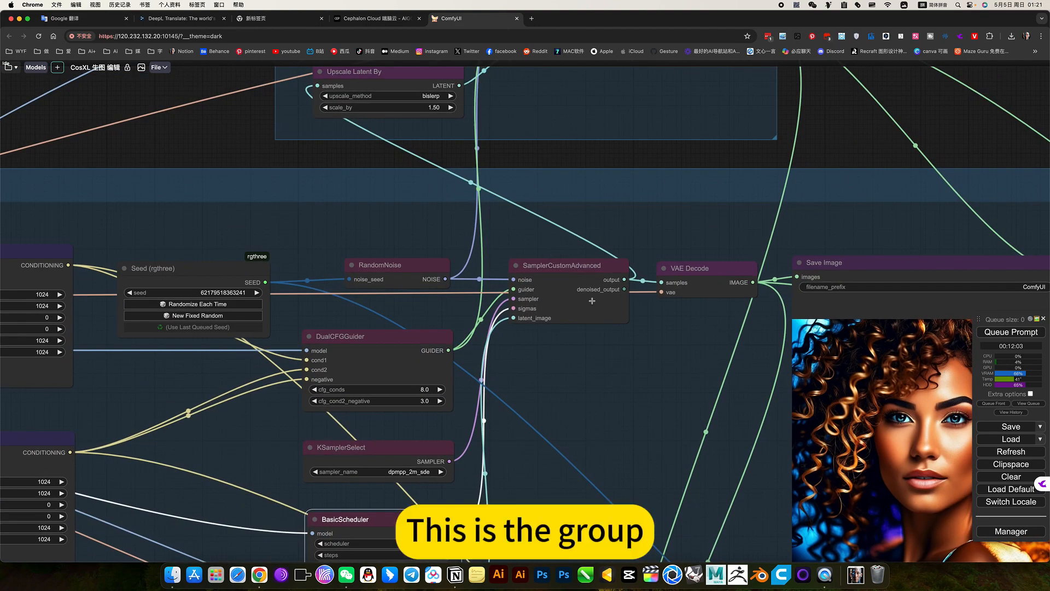
scroll(600, 348, up, 2)
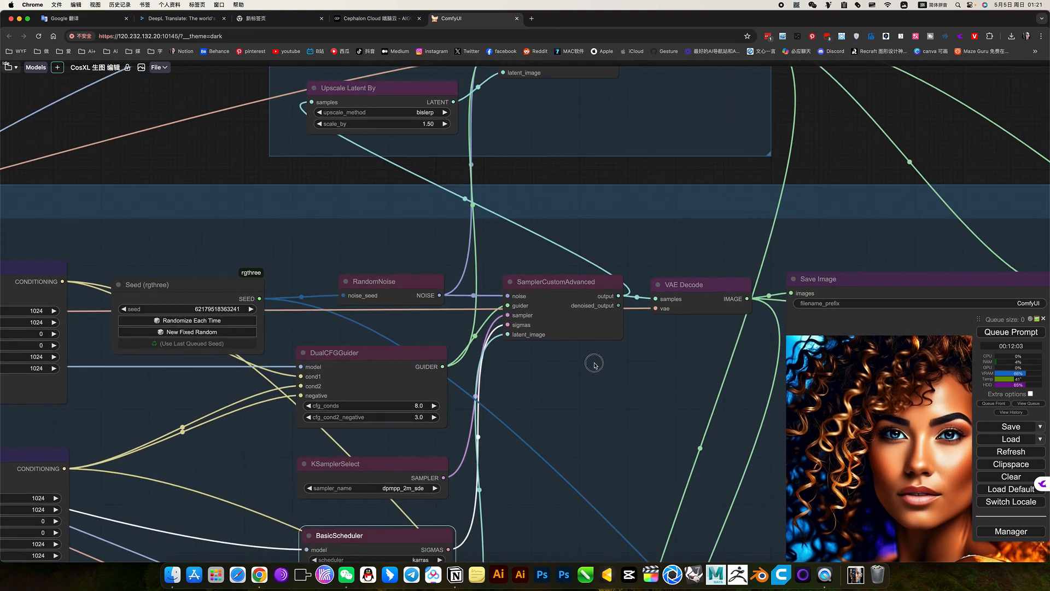
- Inspect the SamplerCustomAdvanced and VAE Decode nodes and their Save Image output in the CosXL 生图 group
click(549, 284)
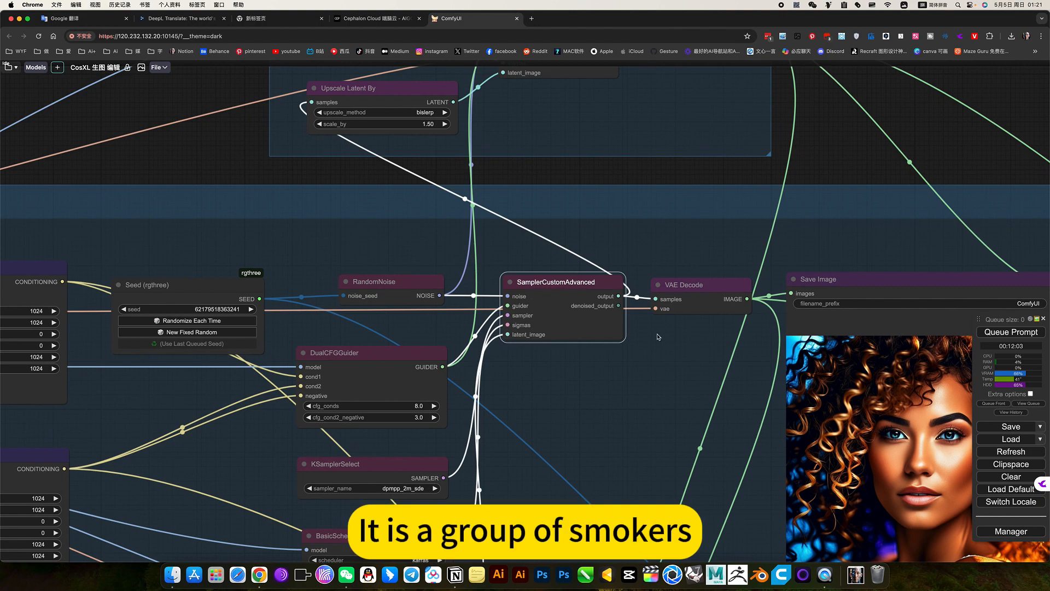
scroll(674, 283, right, 8)
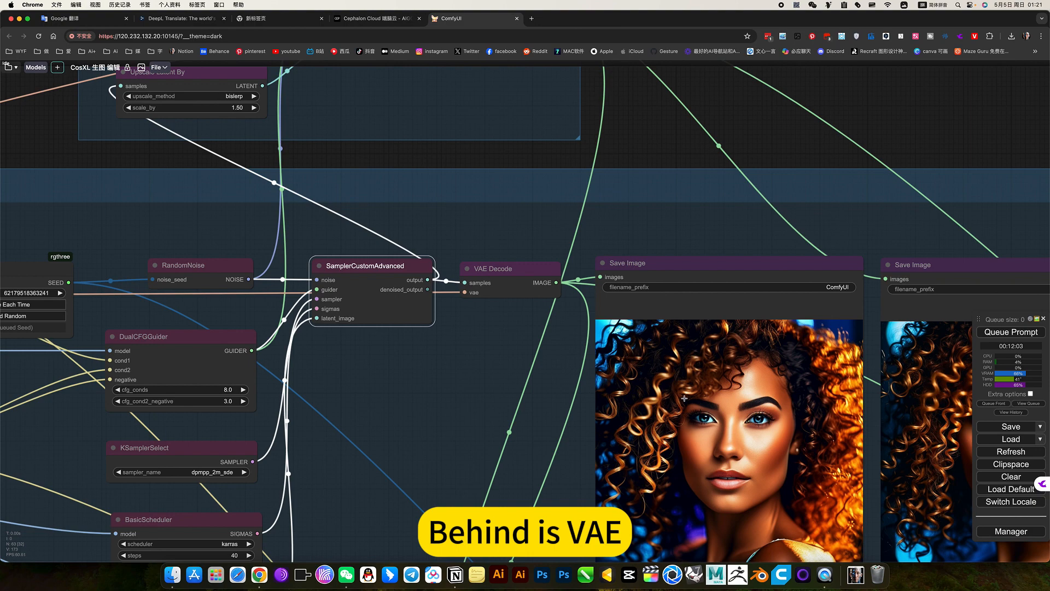
scroll(705, 344, down, 5)
scroll(565, 234, right, 4)
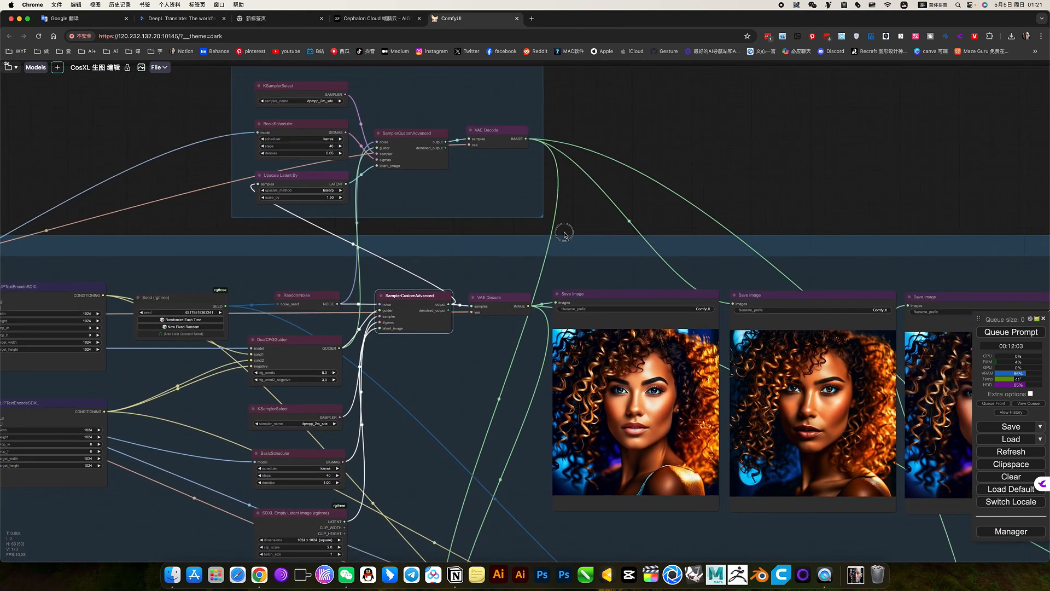
- Shift the CosXL 生图 group down and to the right, then place the CosXL 细化 group closely above it
drag(564, 233, 511, 196)
drag(556, 236, 793, 459)
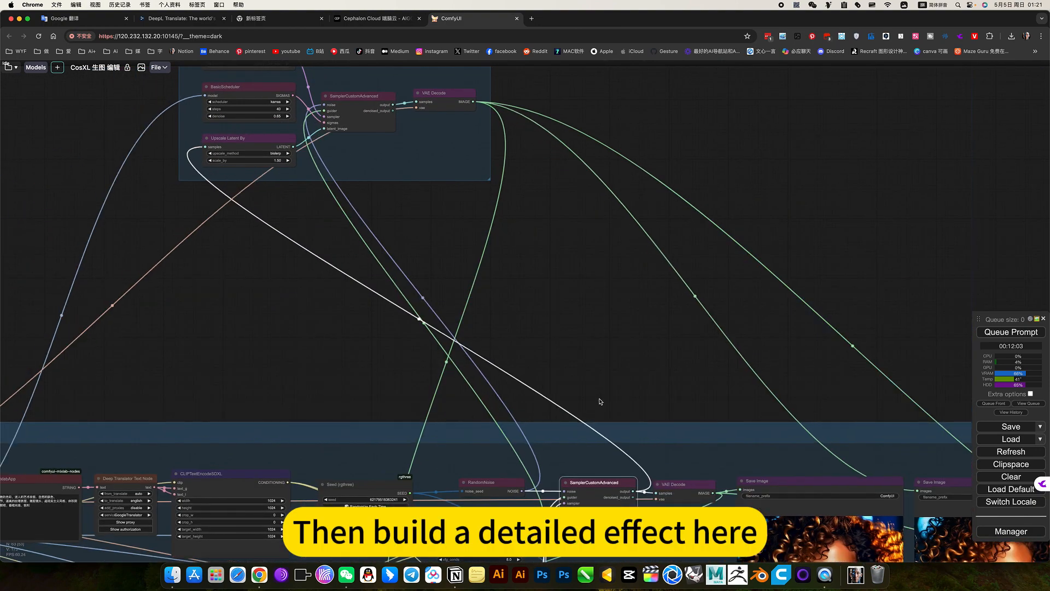
drag(605, 335, 635, 390)
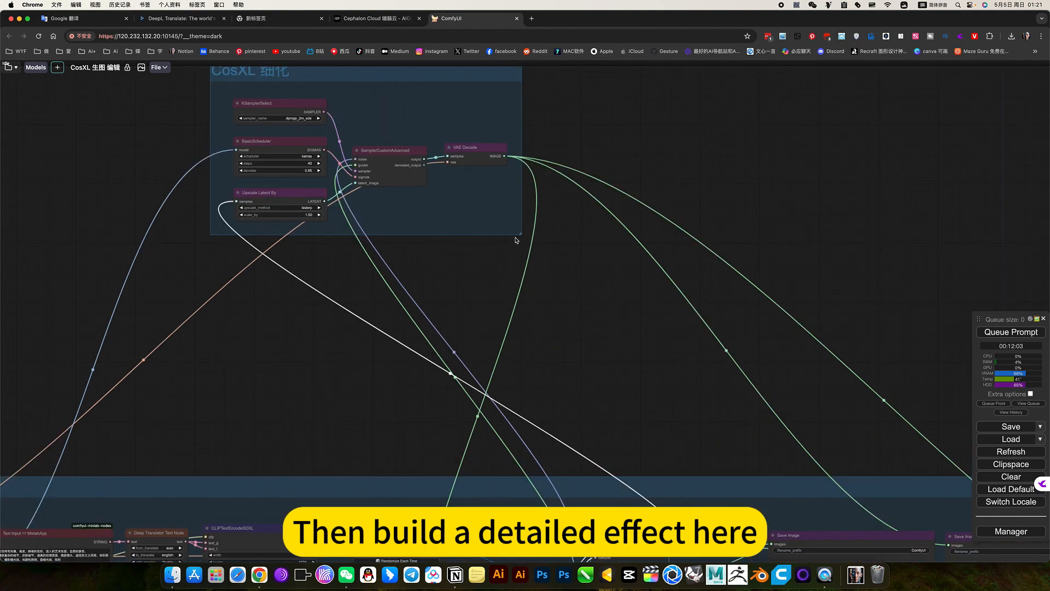
drag(573, 284, 558, 241)
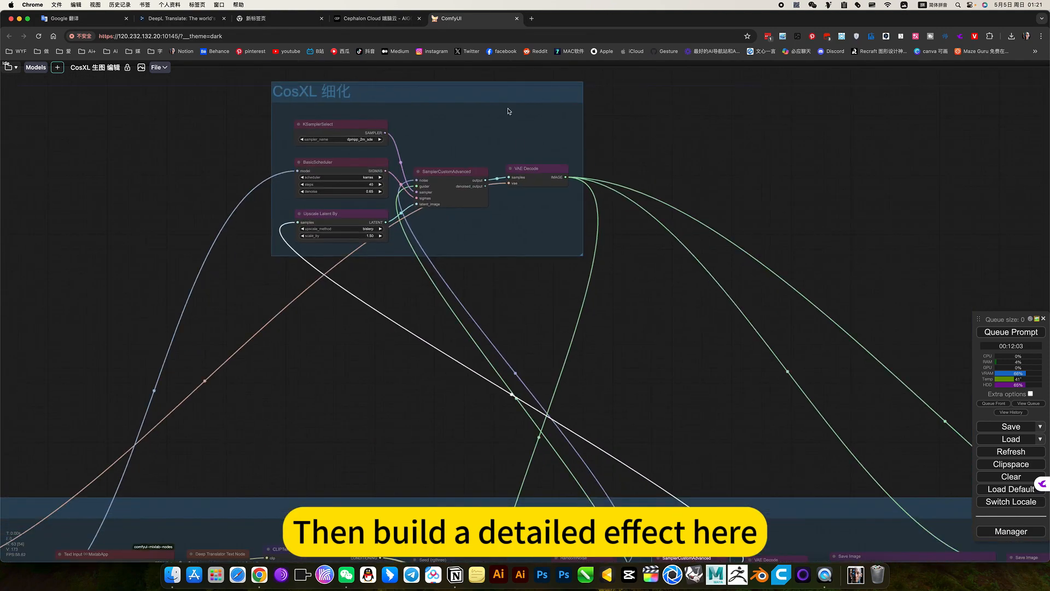
drag(507, 110, 641, 255)
drag(636, 217, 651, 298)
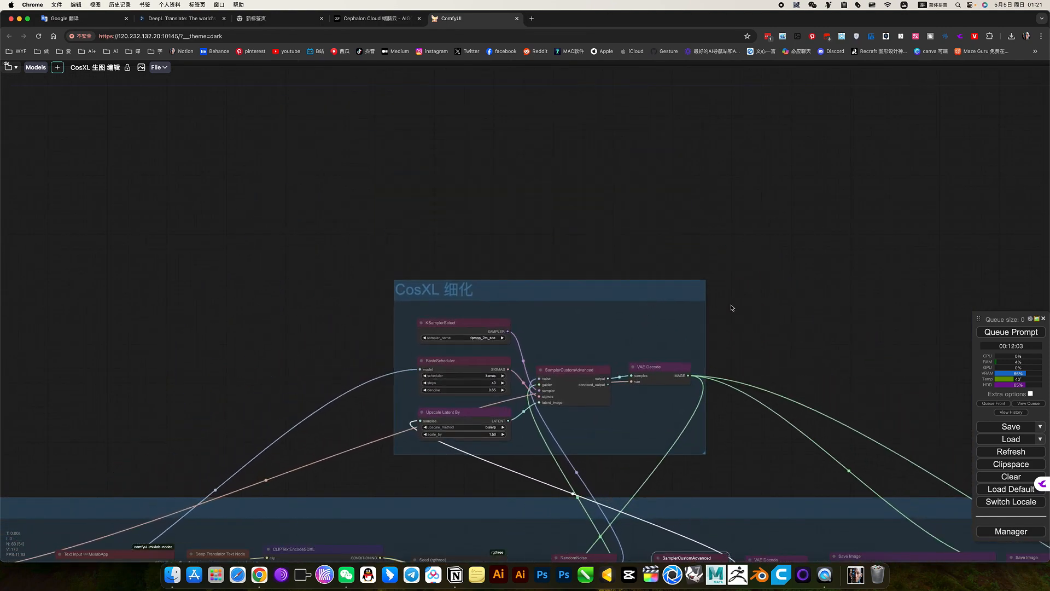
- Examine the KSamplerSelect, BasicScheduler denoise and Upscale Latent By settings in the CosXL 细化 group
click(766, 292)
drag(778, 303, 851, 218)
scroll(538, 260, up, 9)
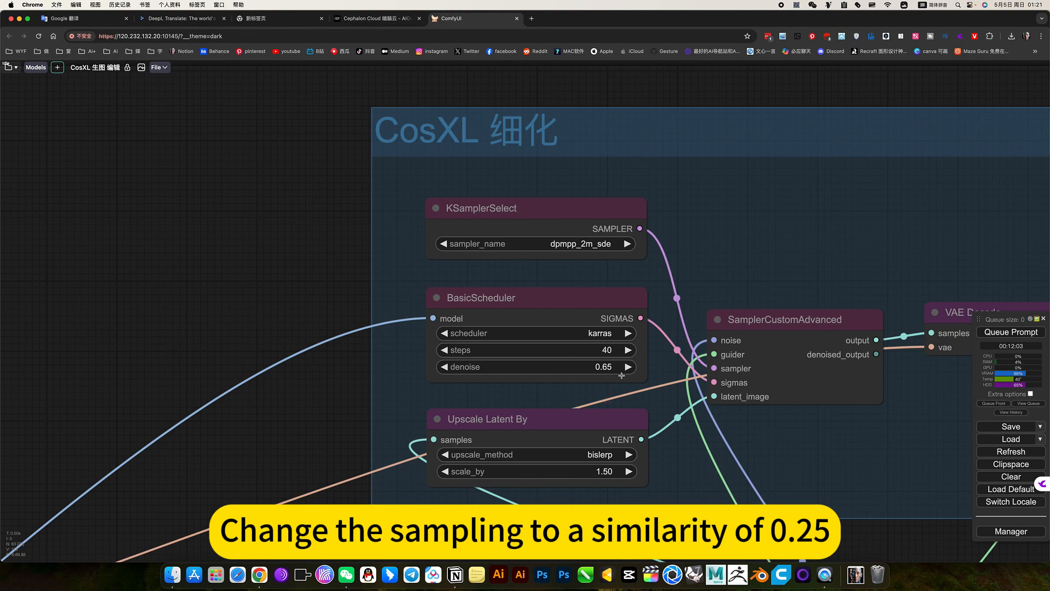
scroll(869, 484, down, 5)
- Follow the CosXL 细化 group's VAE Decode output to the second Save Image node and compare its portrait with the first
drag(887, 528, 585, 399)
drag(896, 491, 638, 351)
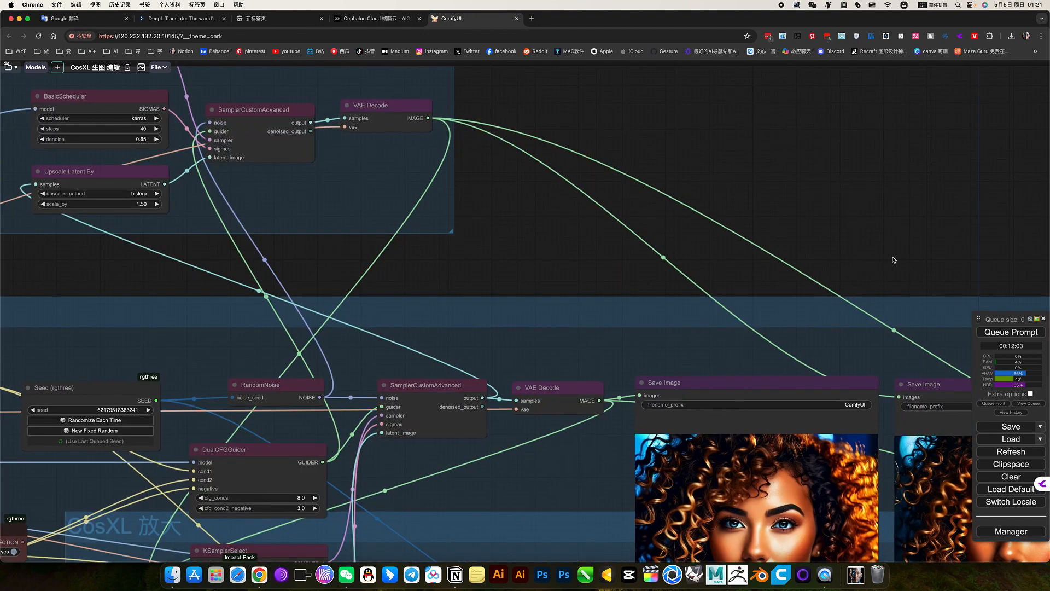
drag(893, 260, 771, 210)
scroll(667, 415, up, 6)
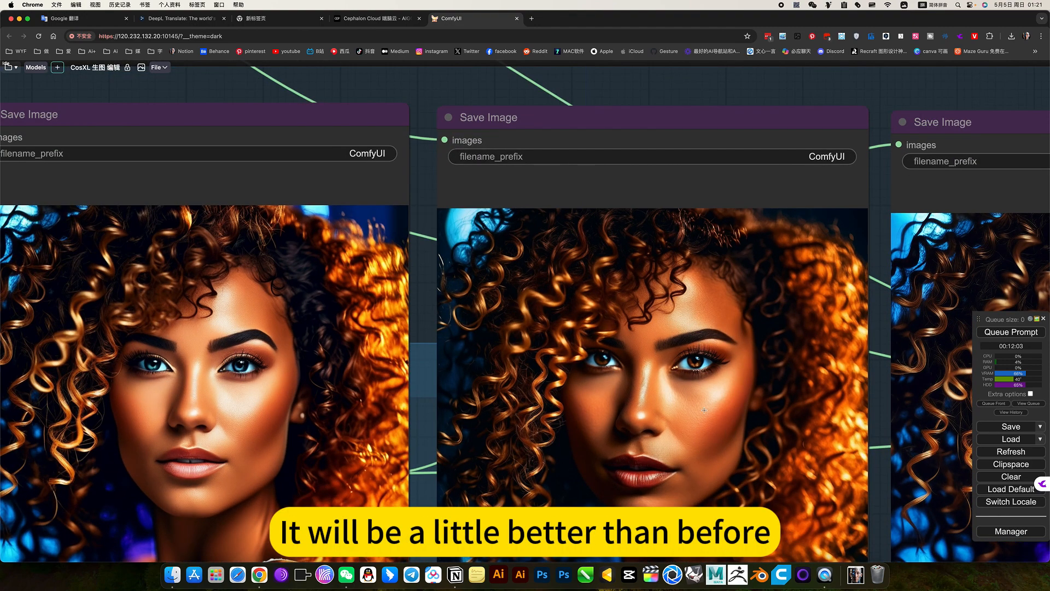
- Move the CosXL 放大 group down below the CosXL 生图 group so the two no longer overlap
scroll(704, 409, down, 8)
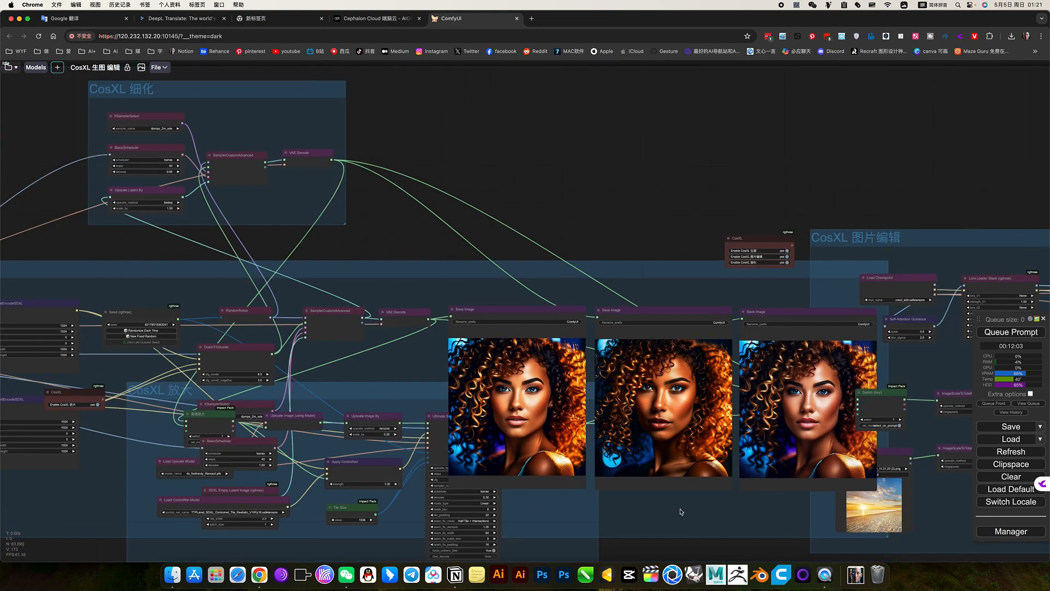
scroll(714, 366, down, 6)
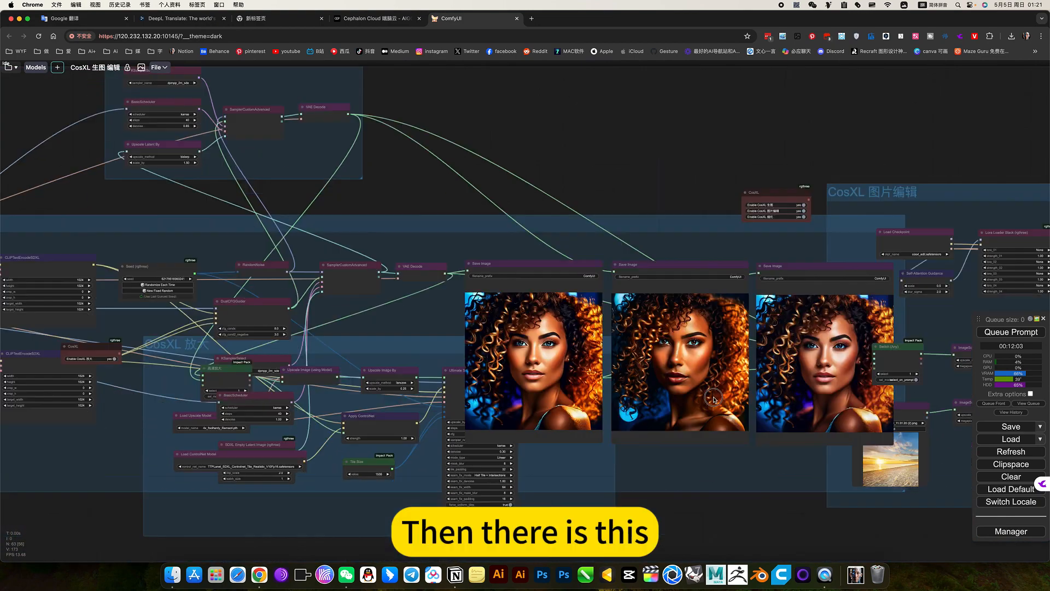
scroll(722, 386, up, 3)
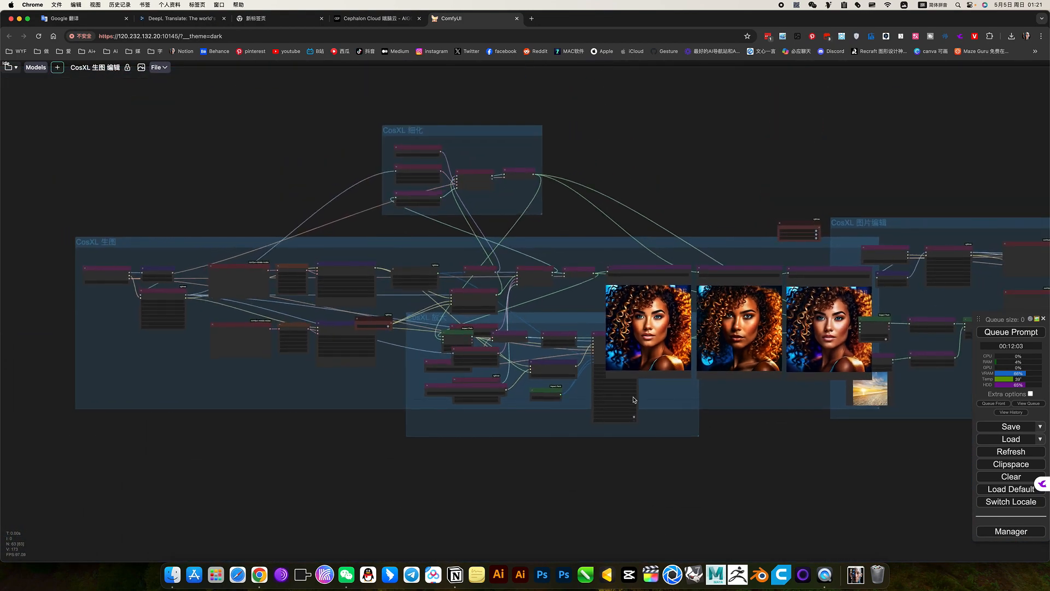
drag(544, 317, 575, 449)
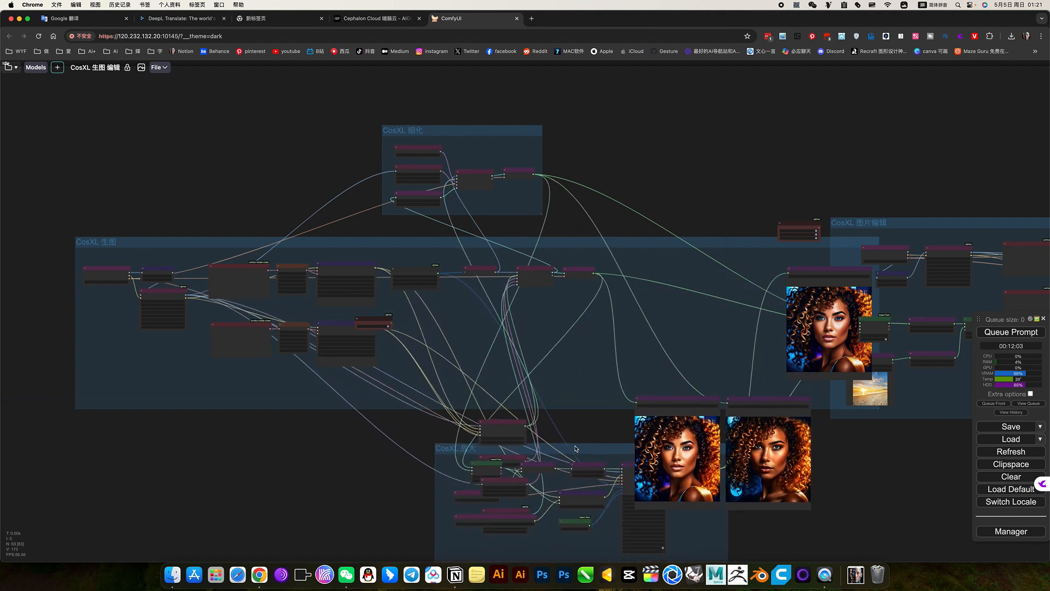
- Return the guider, sampler, scheduler, empty latent and two Save Image nodes to the CosXL 生图 group, lowering Load ControlNet Model within CosXL 放大
drag(497, 427, 468, 294)
drag(518, 464, 482, 330)
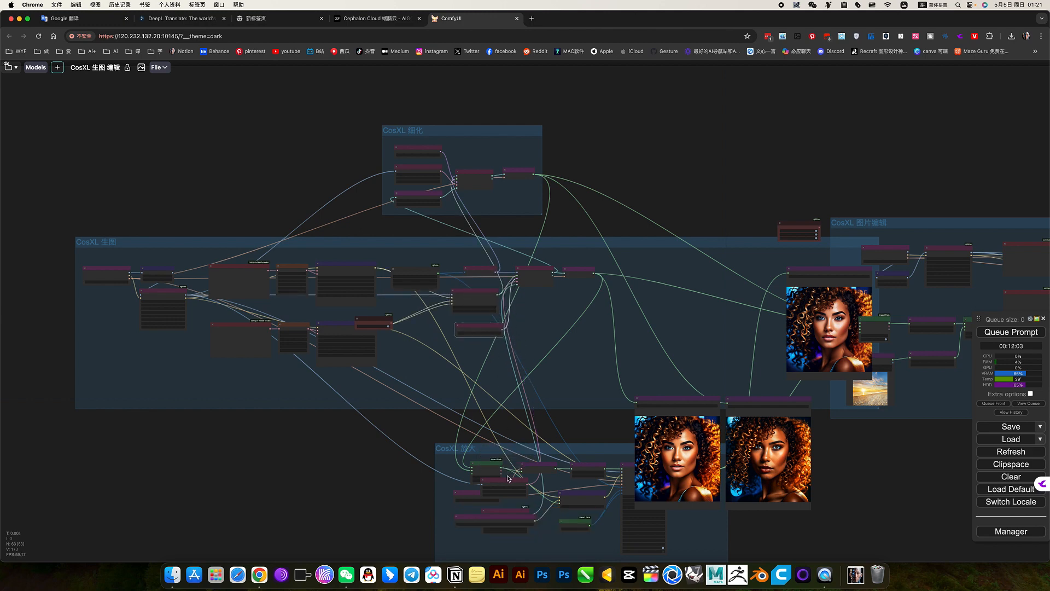
drag(508, 479, 483, 347)
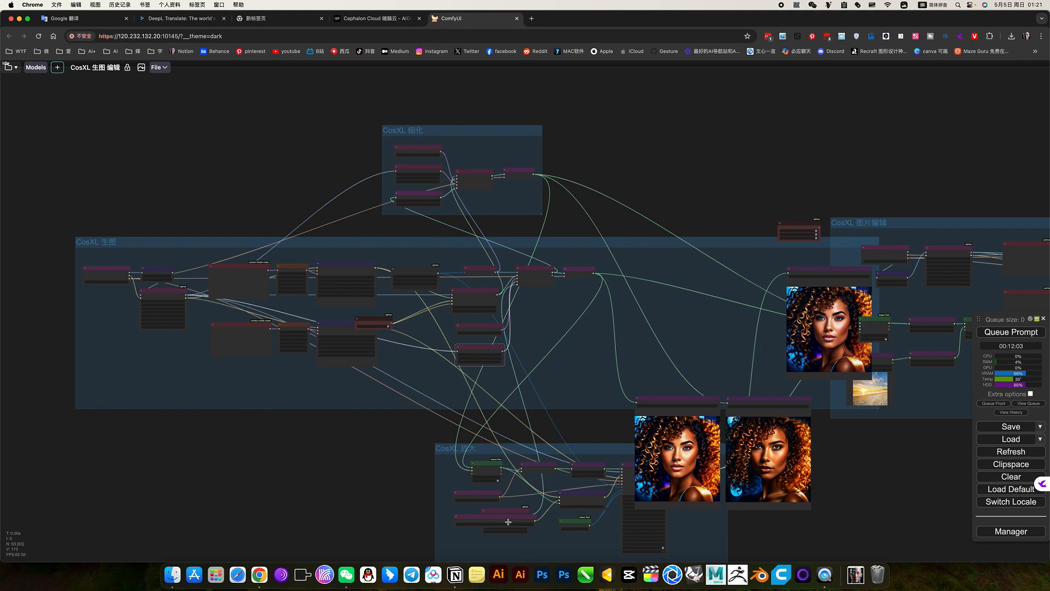
drag(471, 517, 474, 539)
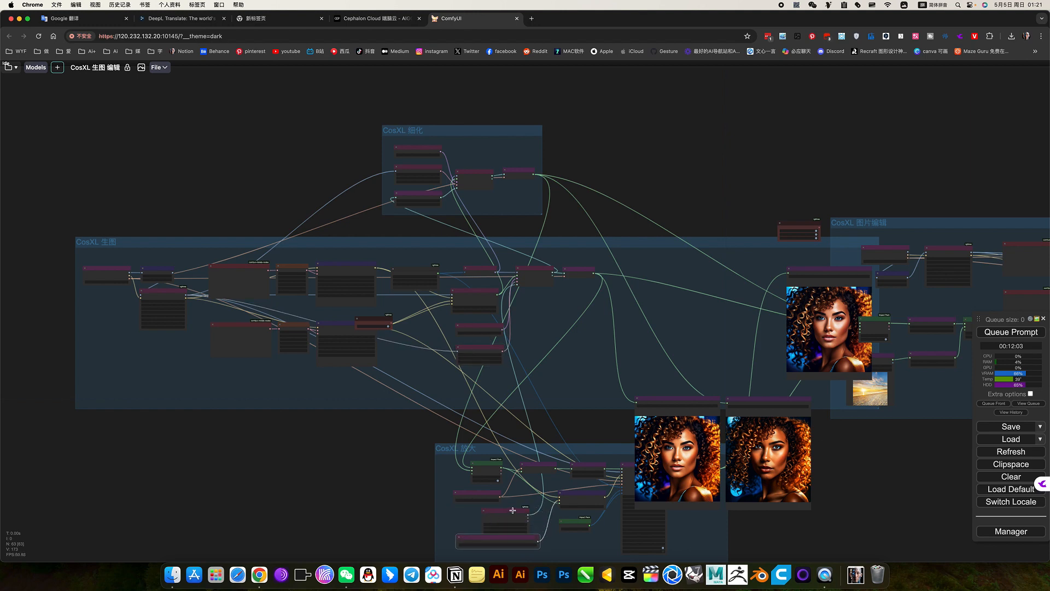
drag(512, 511, 487, 374)
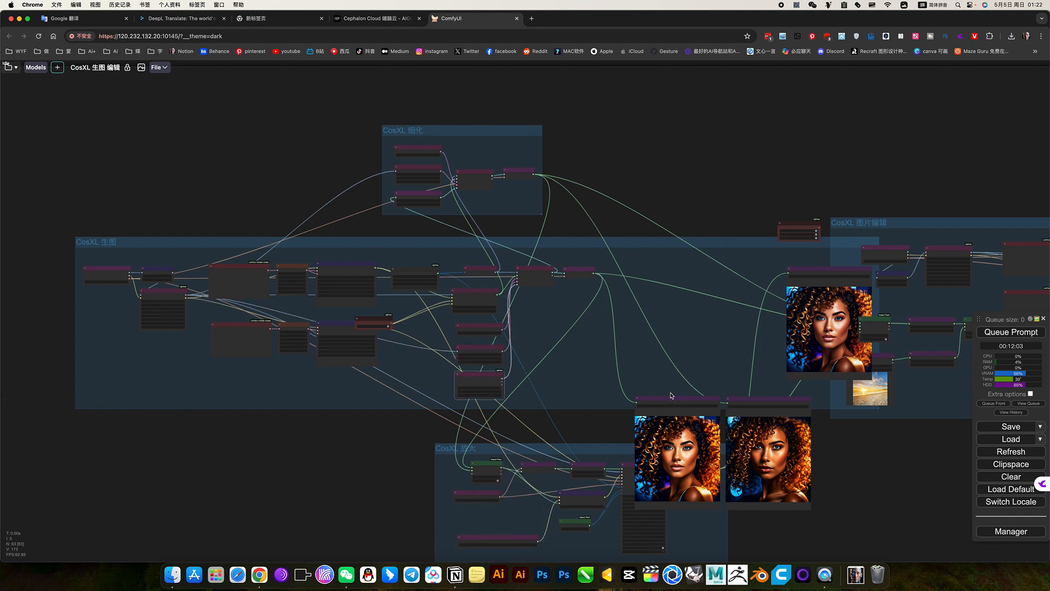
drag(671, 398, 650, 270)
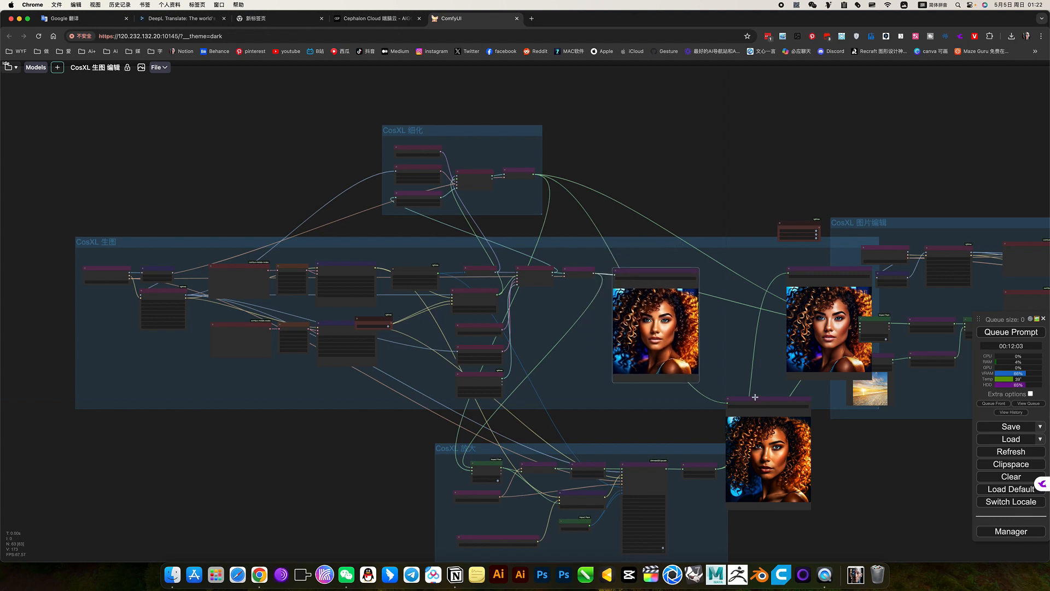
drag(755, 396, 729, 269)
- Inspect the 高清放大 switch, align Load Upscale Model beneath it, and examine the selected upscale model
drag(686, 488, 701, 369)
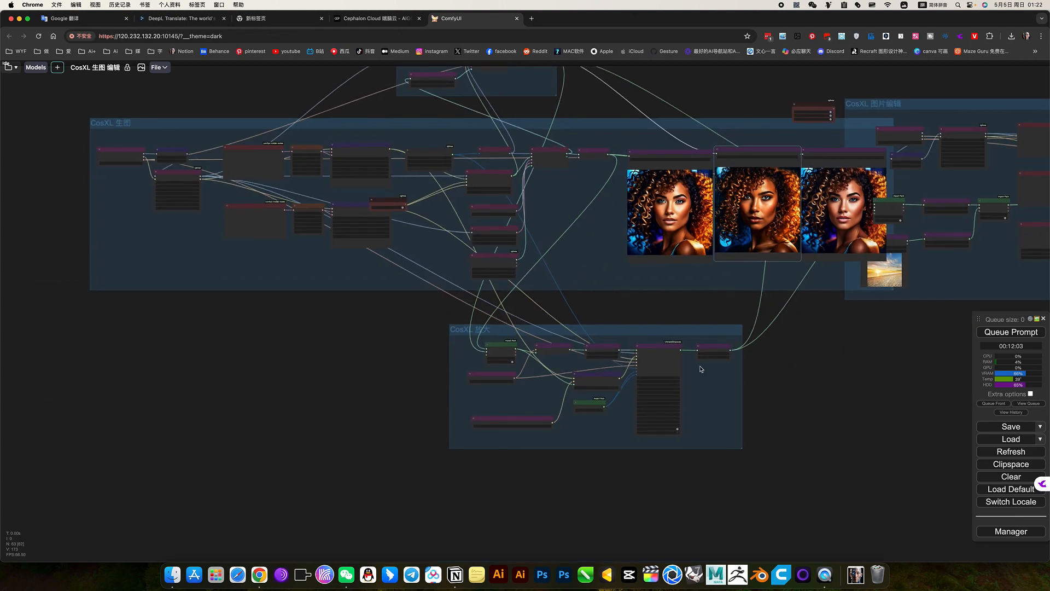
scroll(602, 360, up, 10)
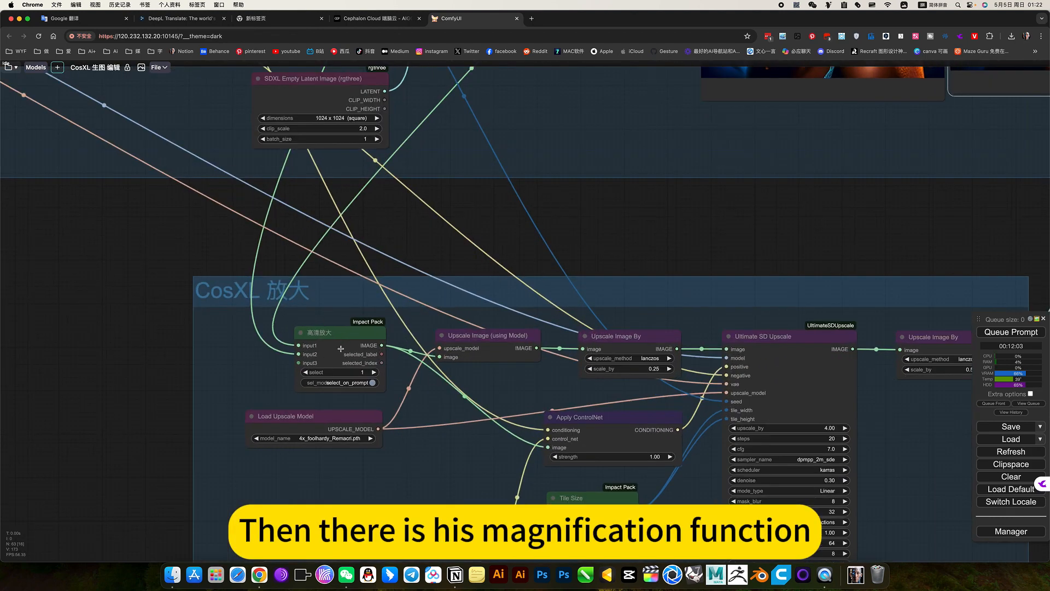
click(340, 334)
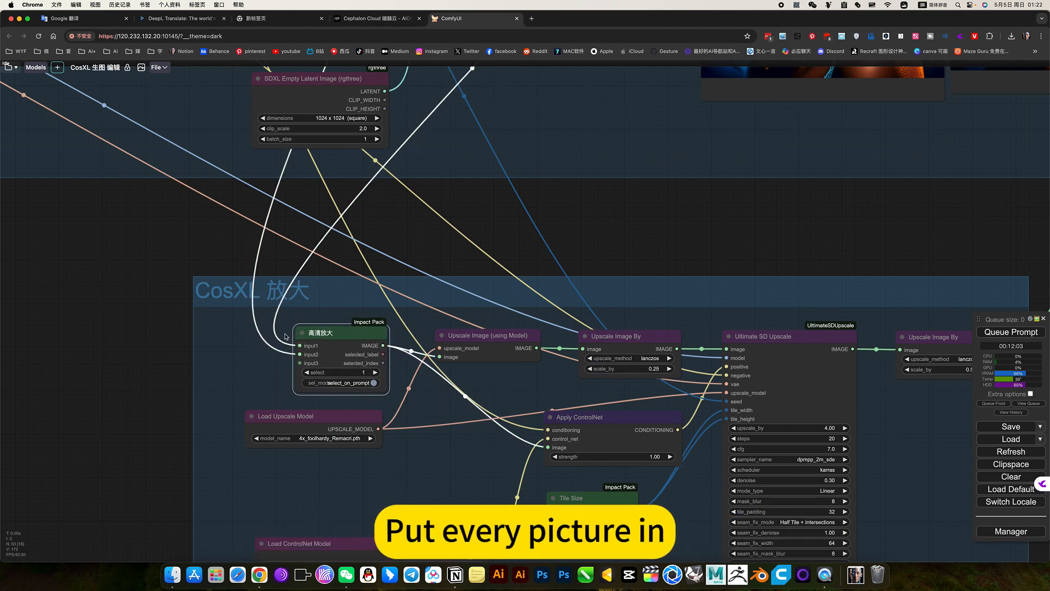
drag(348, 416, 398, 418)
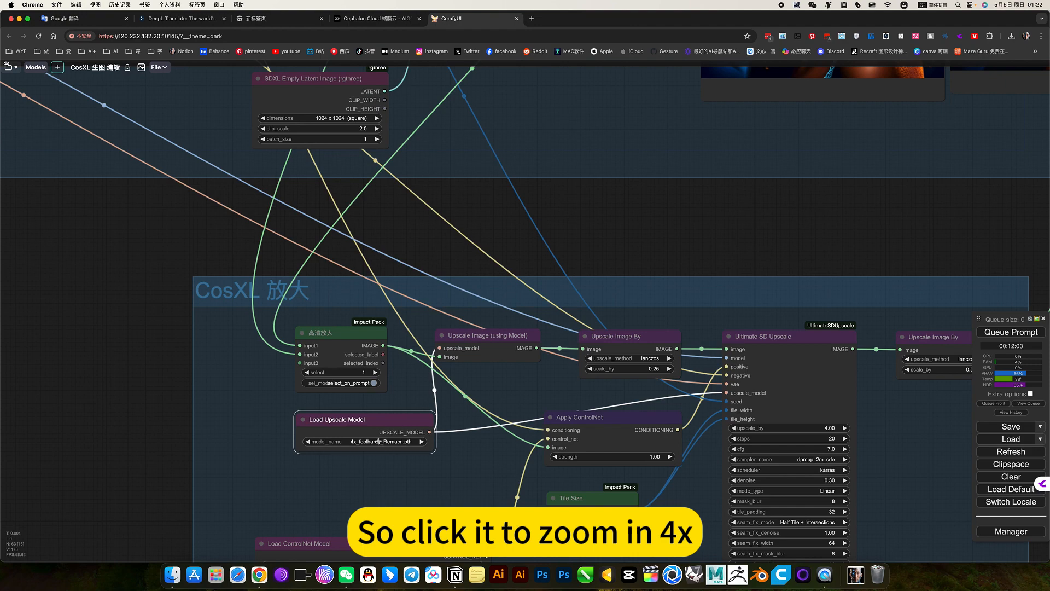
scroll(377, 448, up, 10)
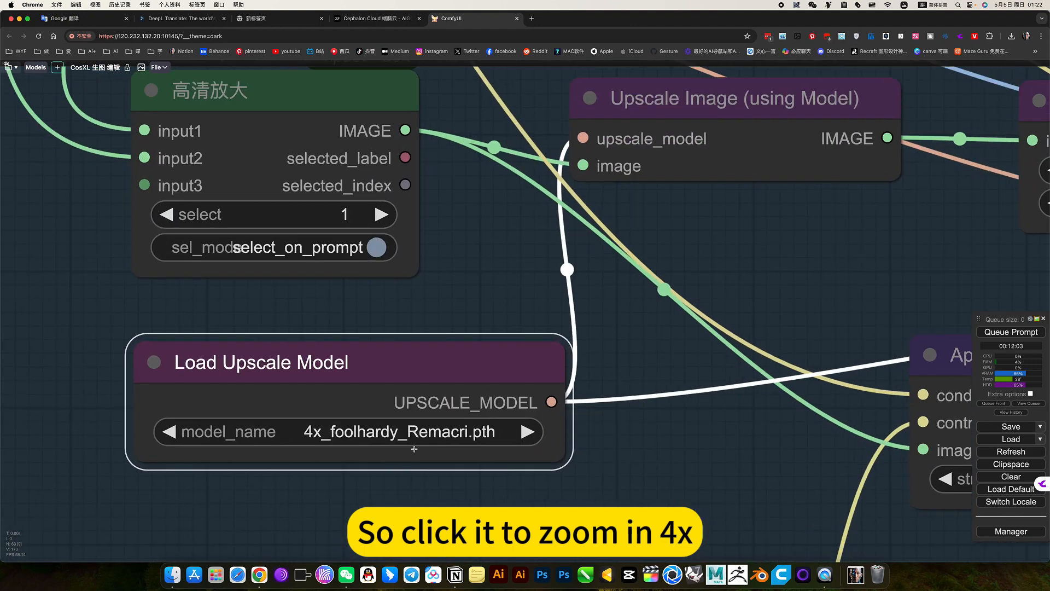
scroll(466, 425, down, 10)
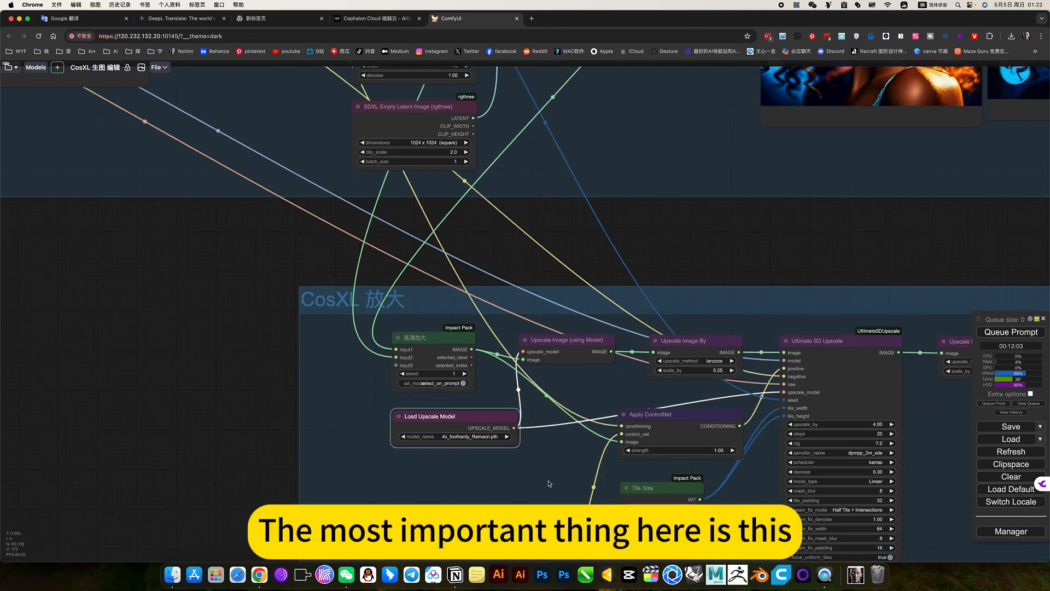
- Move the Load ControlNet Model node up just below Load Upscale Model and read its selected ControlNet model name
drag(549, 483, 556, 335)
drag(506, 377, 508, 333)
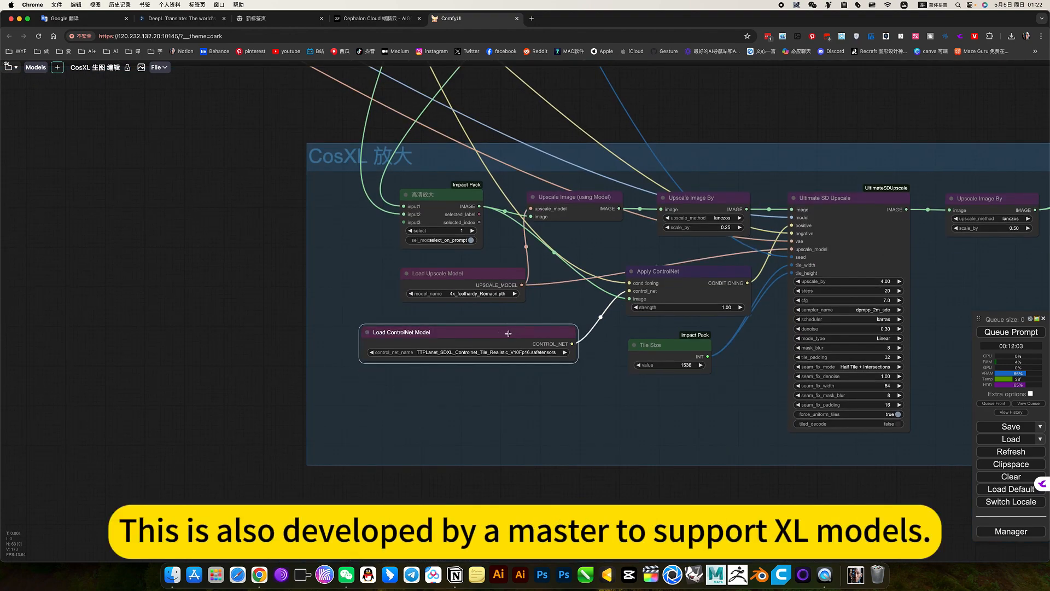
scroll(508, 332, up, 6)
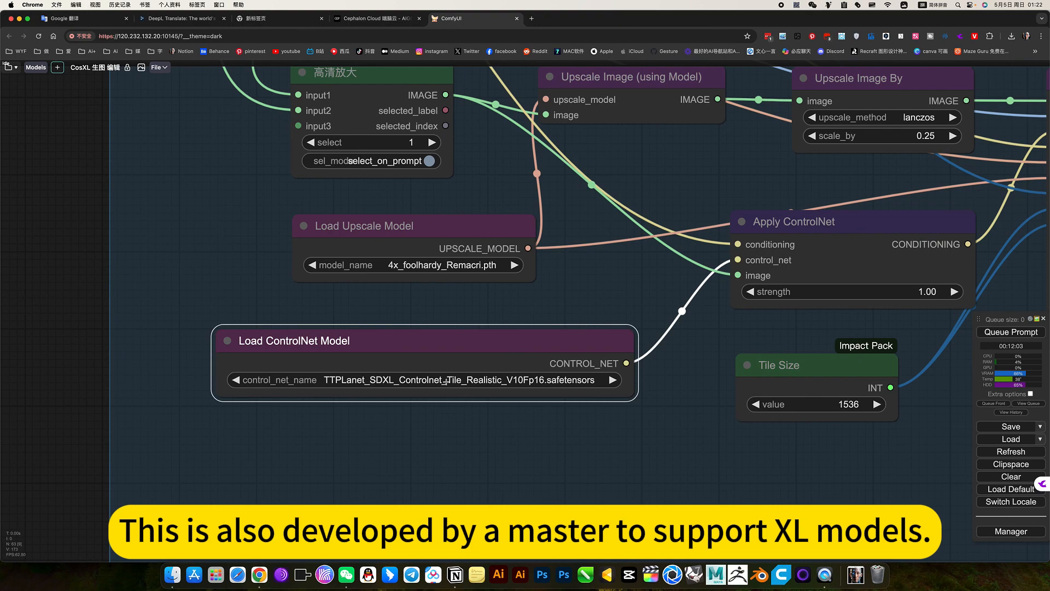
scroll(446, 380, up, 8)
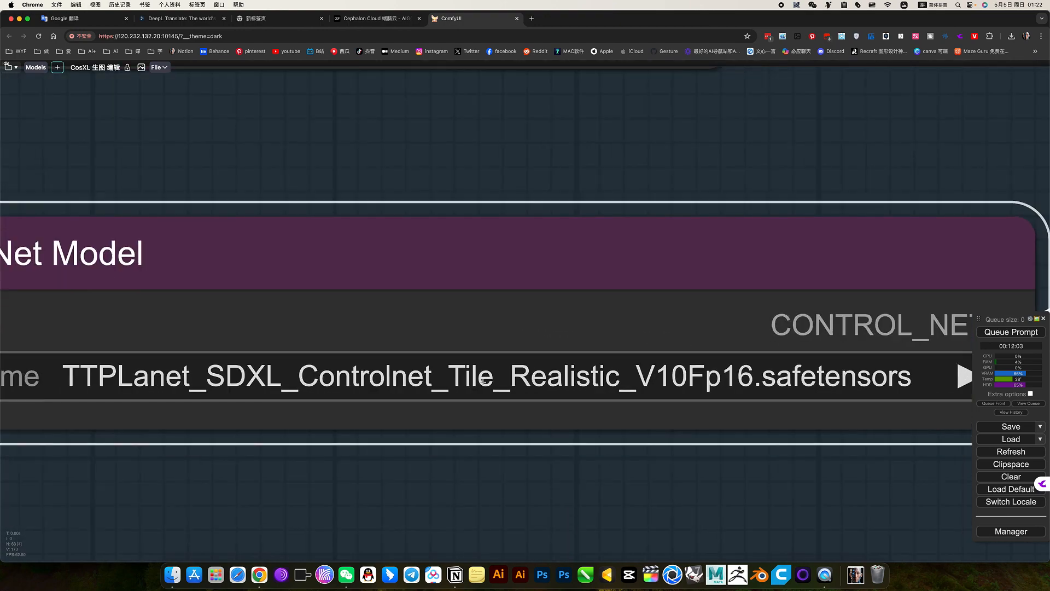
scroll(484, 380, down, 10)
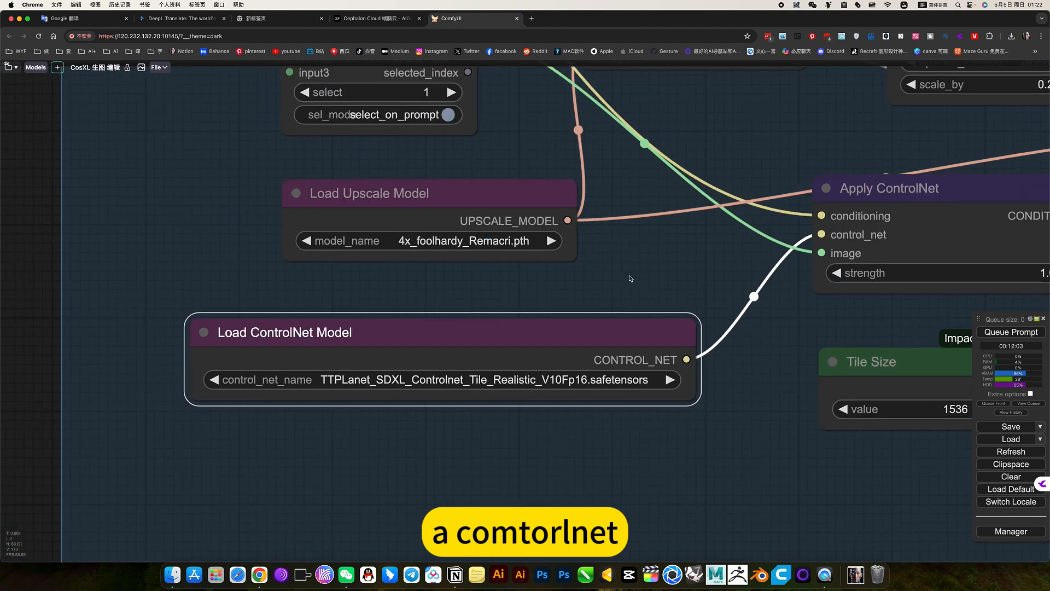
- Nudge the Load ControlNet Model node slightly and trace its connection to Apply ControlNet in the CosXL 放大 group
scroll(628, 280, right, 5)
scroll(629, 280, up, 2)
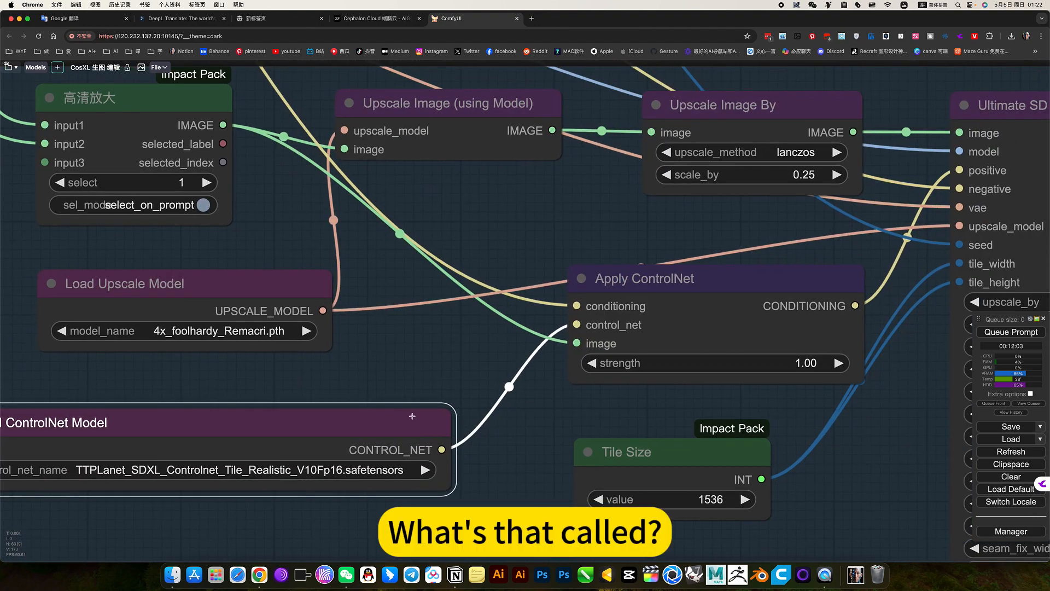
drag(412, 416, 405, 405)
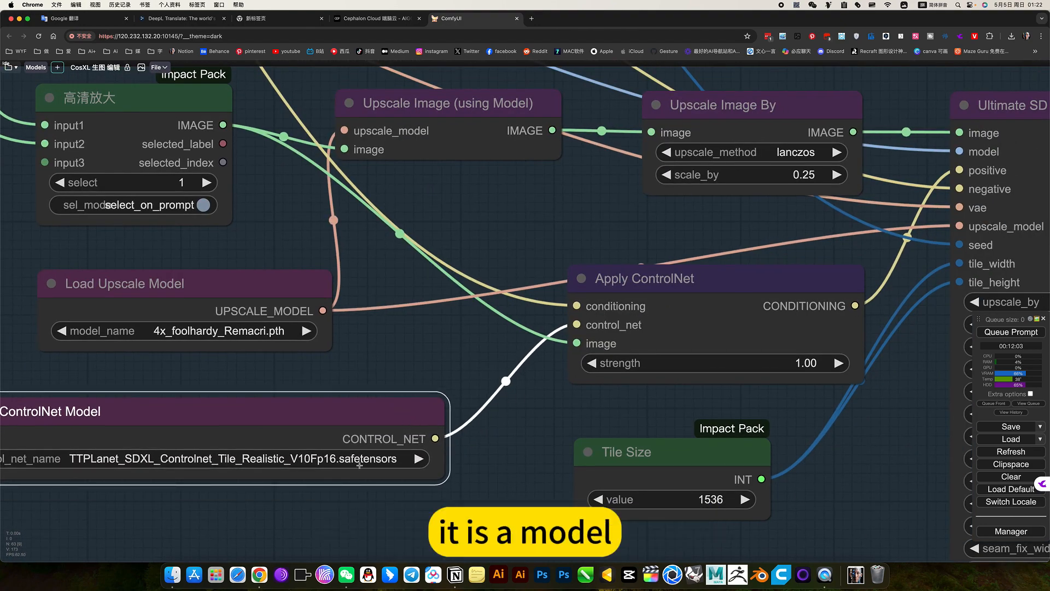
scroll(457, 432, down, 6)
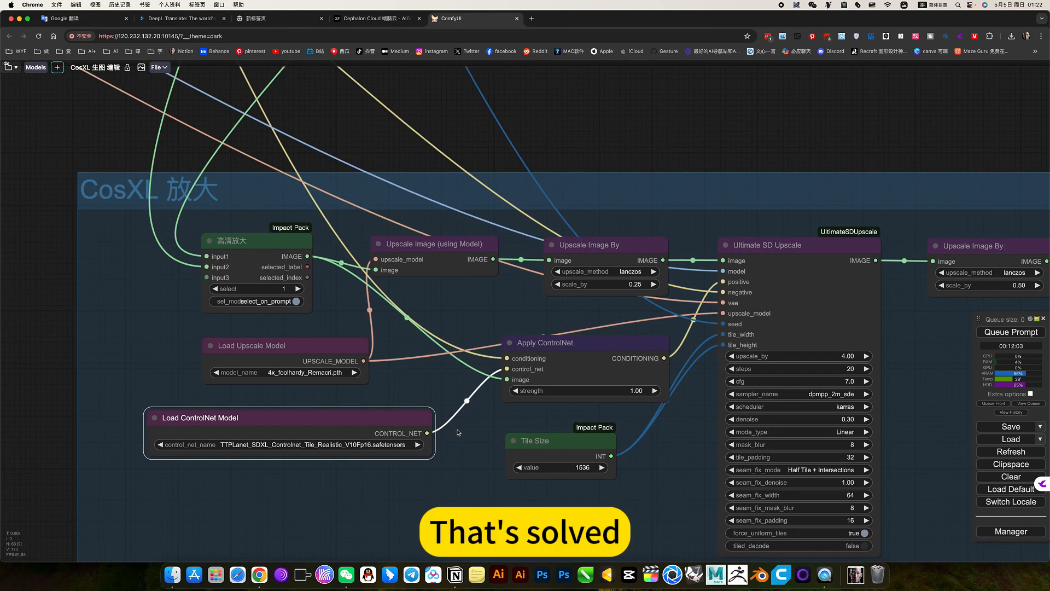
drag(457, 430, 452, 437)
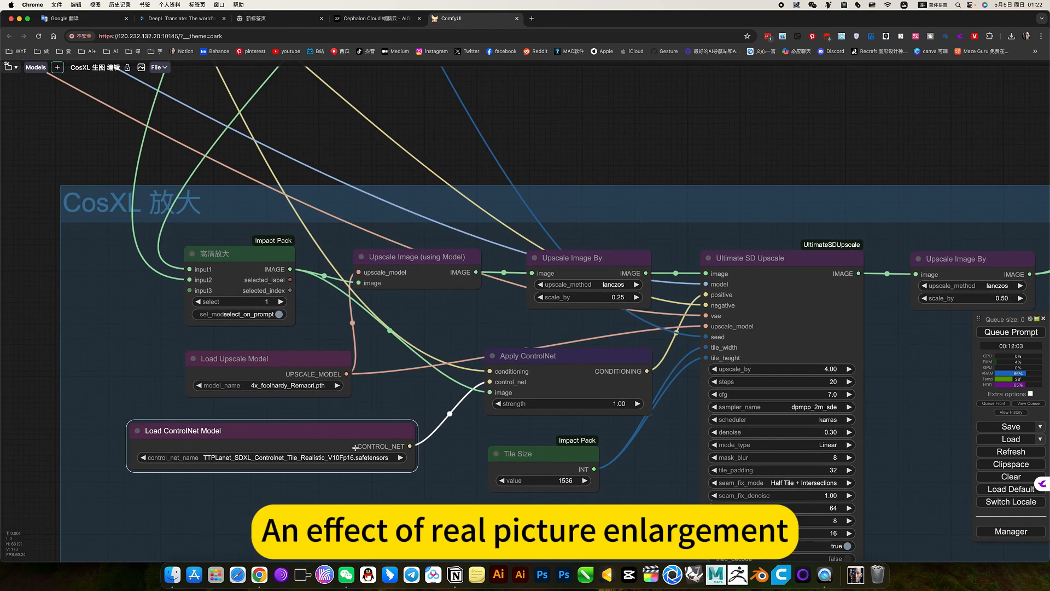
- Examine the Upscale Image By nodes and the Ultimate SD Upscale settings in the CosXL 放大 group
scroll(528, 408, down, 5)
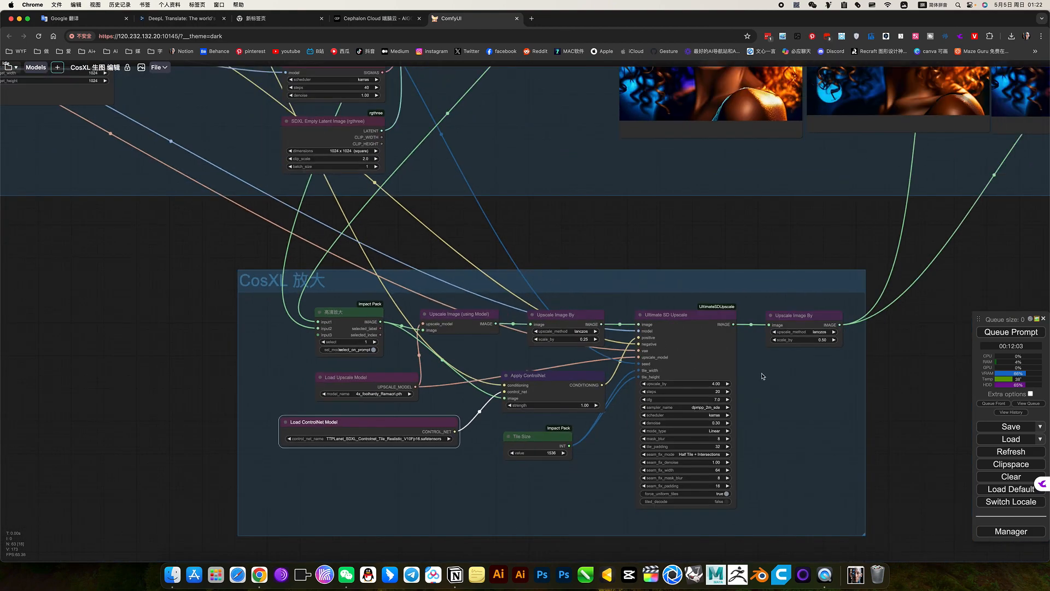
drag(715, 380, 649, 393)
scroll(596, 377, up, 8)
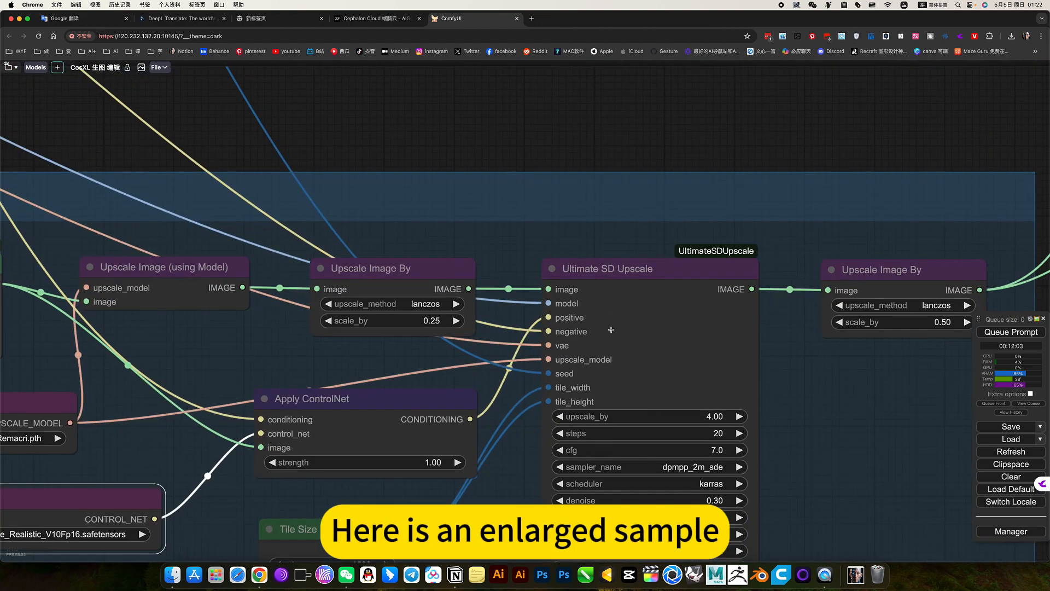
scroll(750, 340, down, 5)
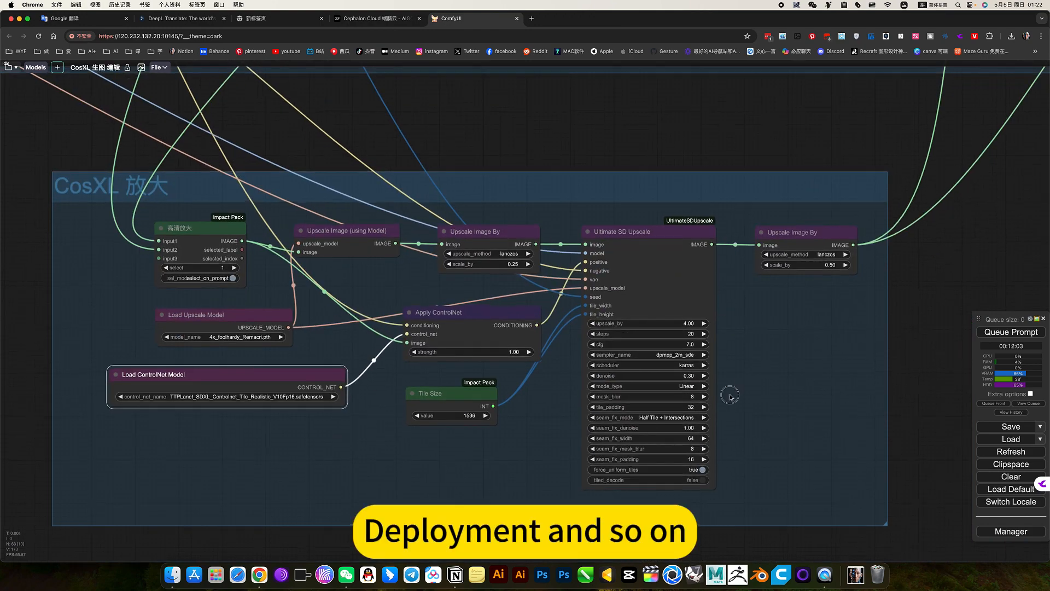
- Compare the three Save Image portraits and inspect the fine eye, skin and hair detail of the upscaled one
scroll(725, 416, down, 5)
scroll(918, 293, down, 2)
drag(918, 292, 751, 482)
scroll(751, 278, up, 10)
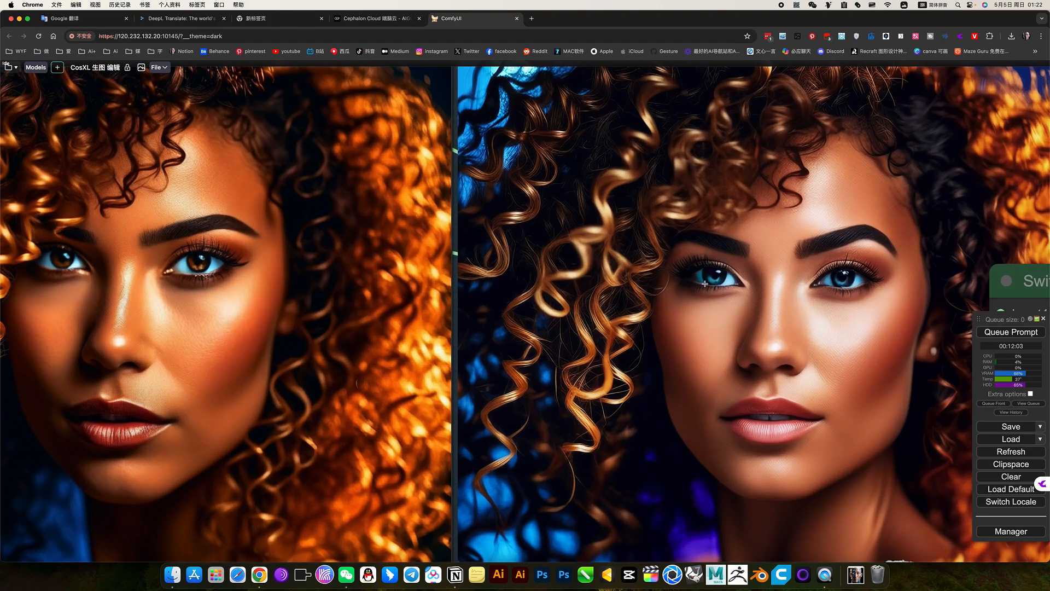
scroll(847, 220, up, 5)
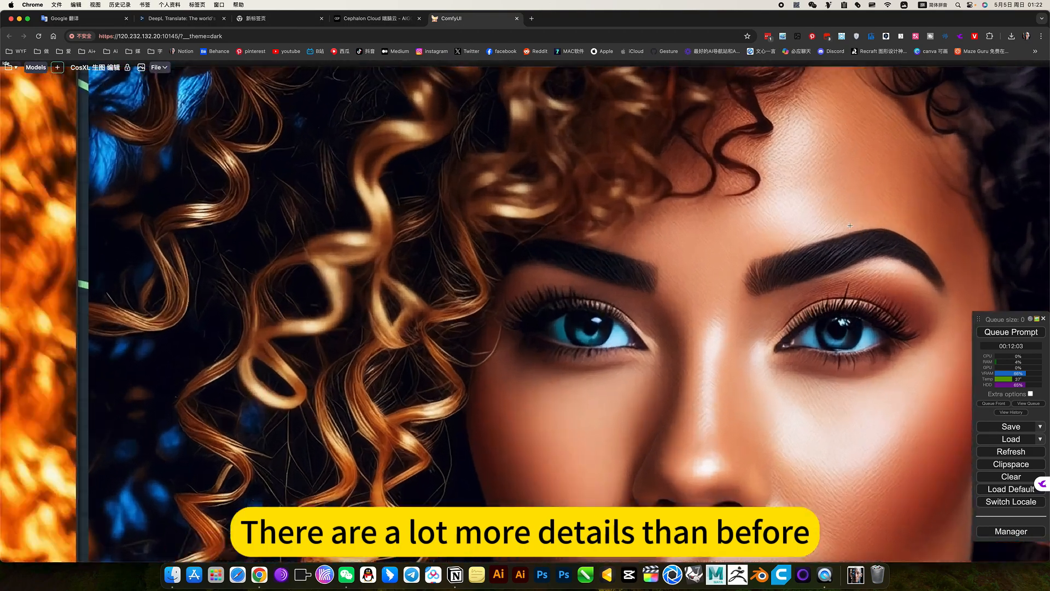
scroll(796, 327, up, 2)
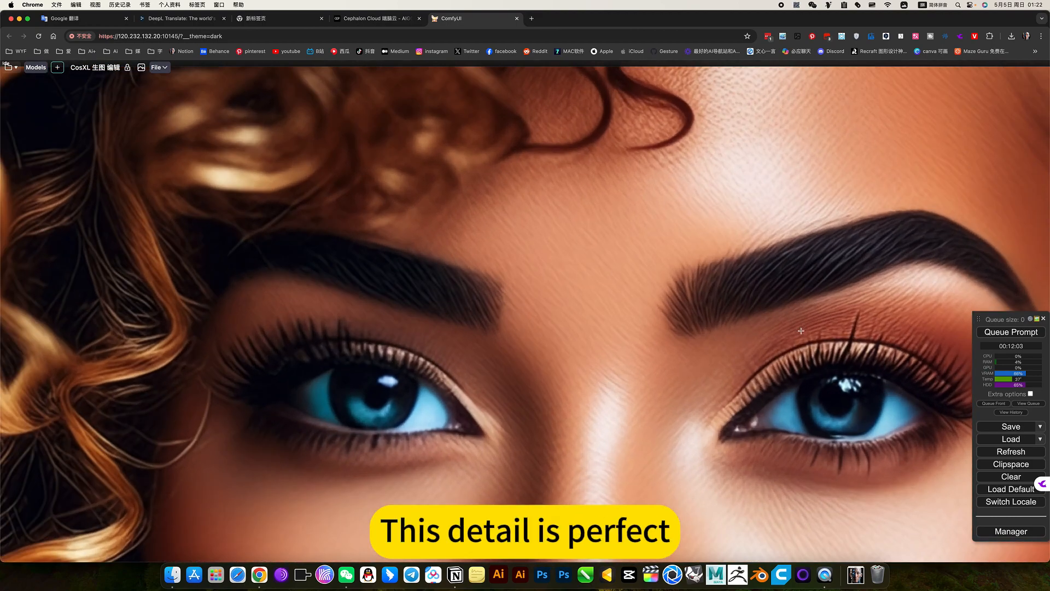
scroll(659, 293, down, 8)
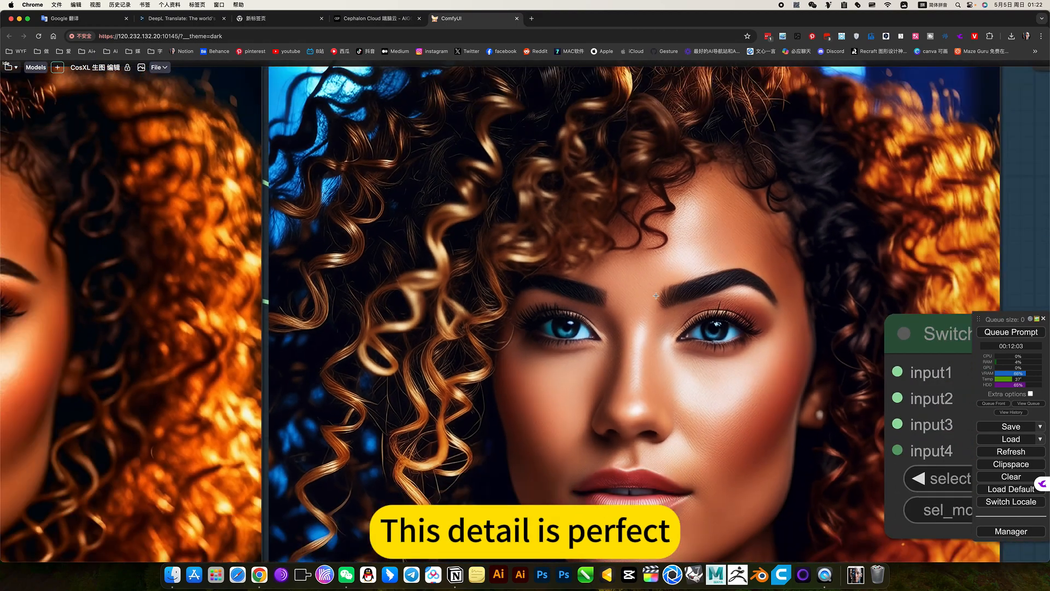
scroll(651, 302, down, 10)
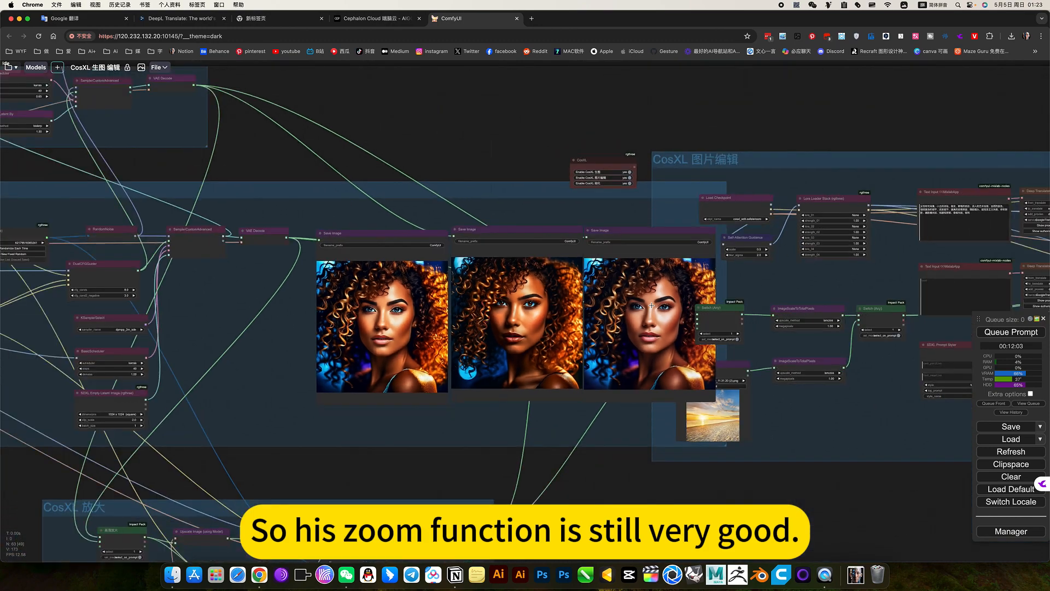
scroll(634, 318, down, 1)
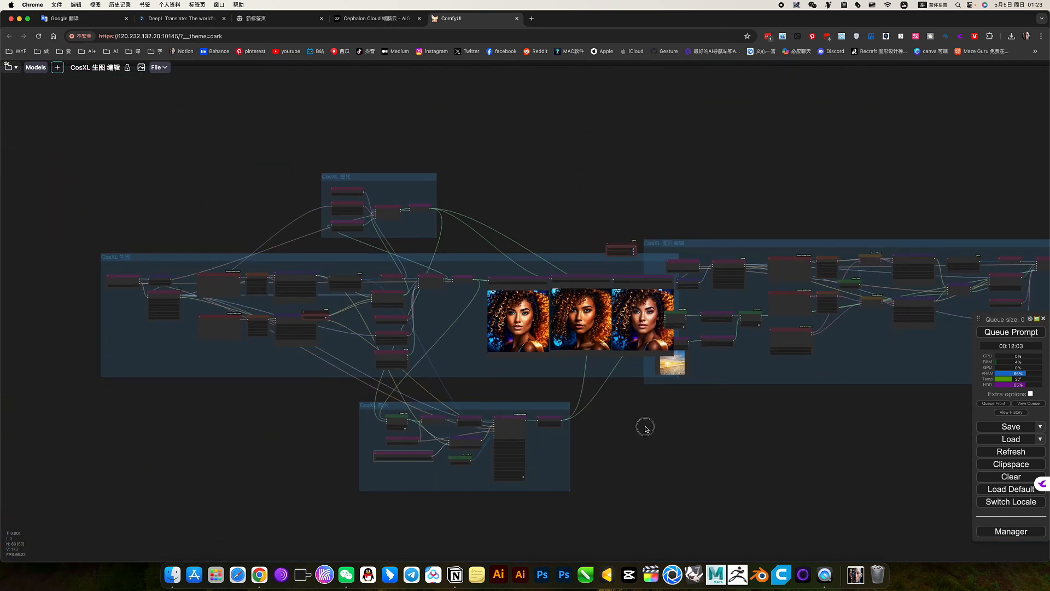
- Move the CosXL 生图 group clear of CosXL 图片编辑, returning Load Checkpoint, Self-Attention Guidance, Switch (Any) and Load Image to the editing group
drag(645, 427, 689, 432)
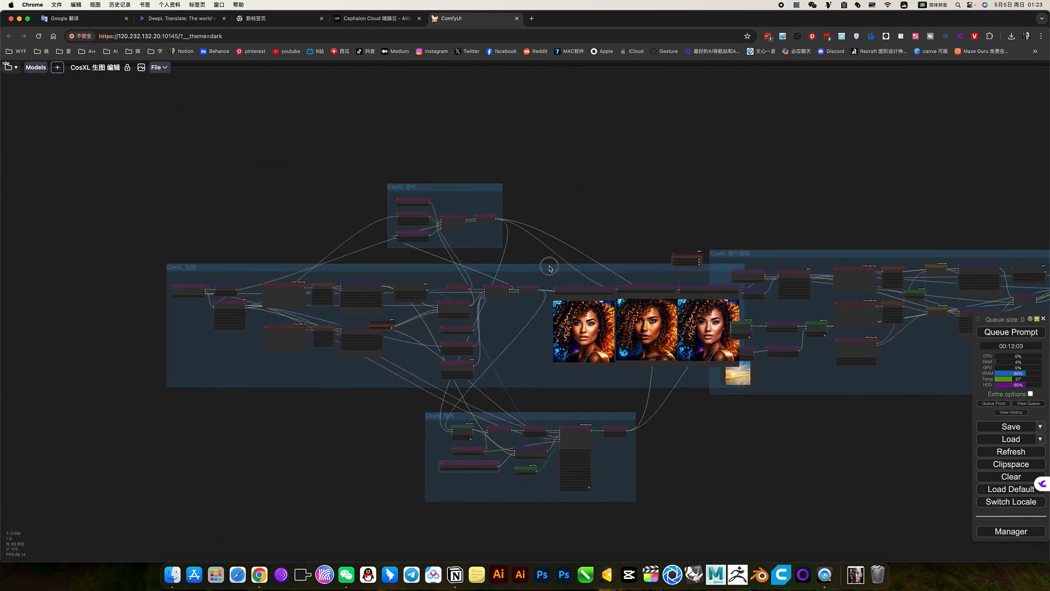
drag(552, 268, 498, 267)
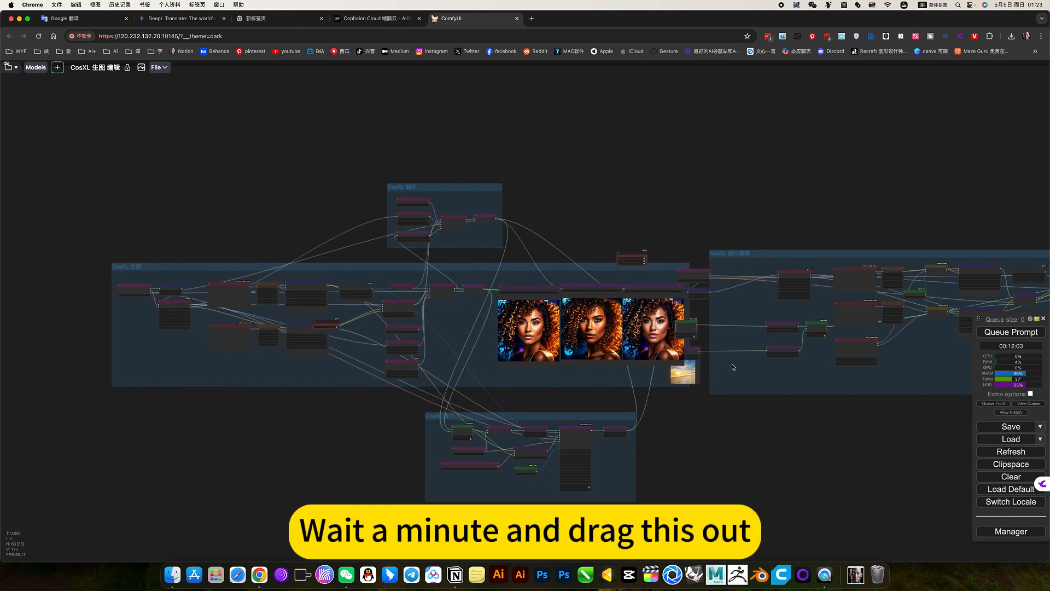
scroll(733, 367, up, 5)
drag(665, 168, 765, 288)
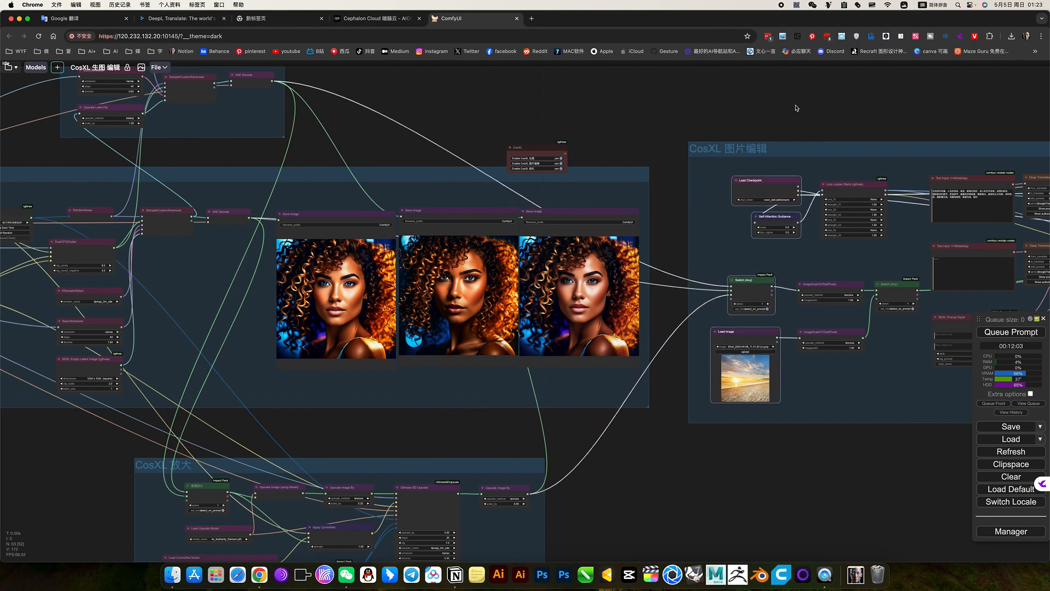
- Examine the Load Checkpoint node in the CosXL 图片编辑 group and read its selected checkpoint name
drag(656, 124, 487, 147)
scroll(453, 204, up, 5)
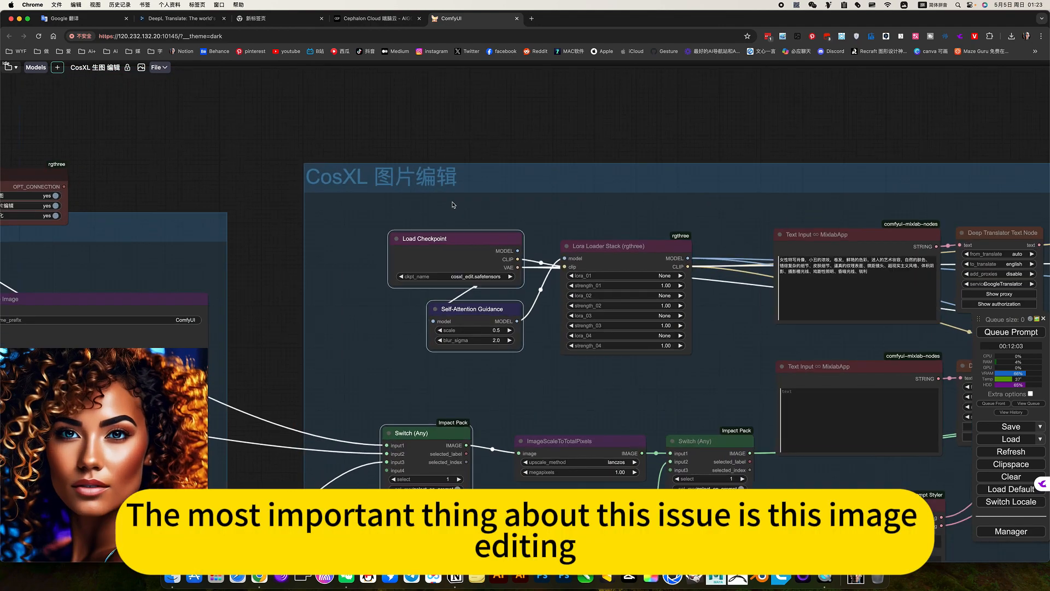
scroll(452, 204, up, 3)
scroll(387, 196, down, 8)
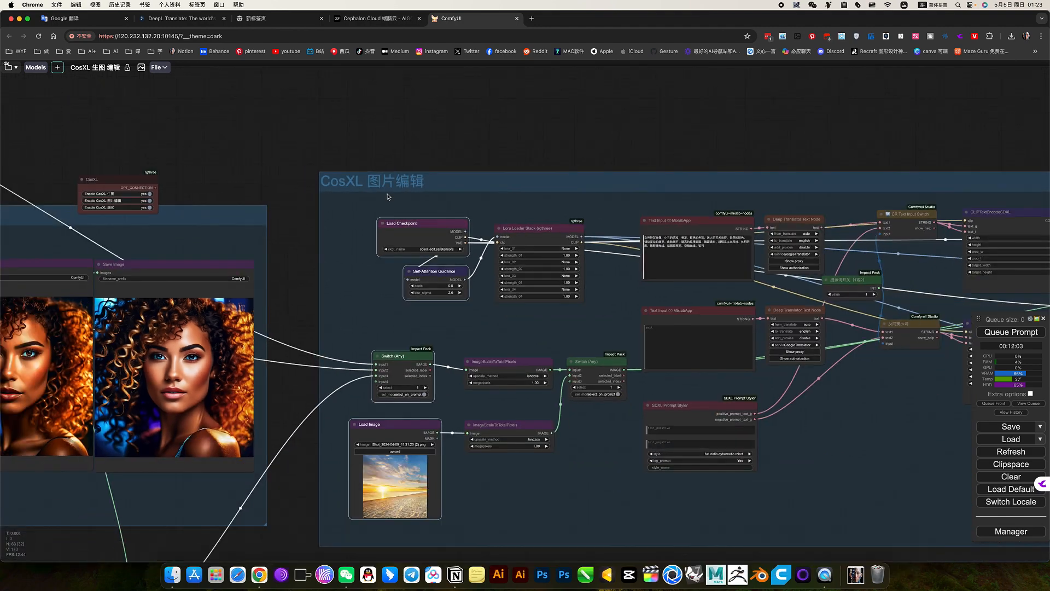
scroll(388, 196, up, 12)
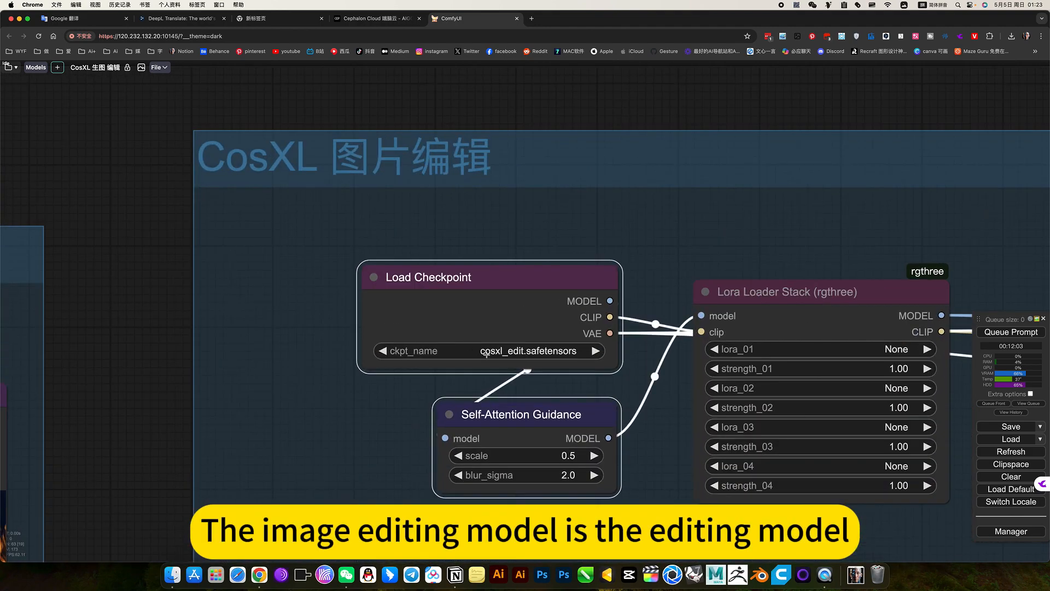
scroll(515, 356, up, 15)
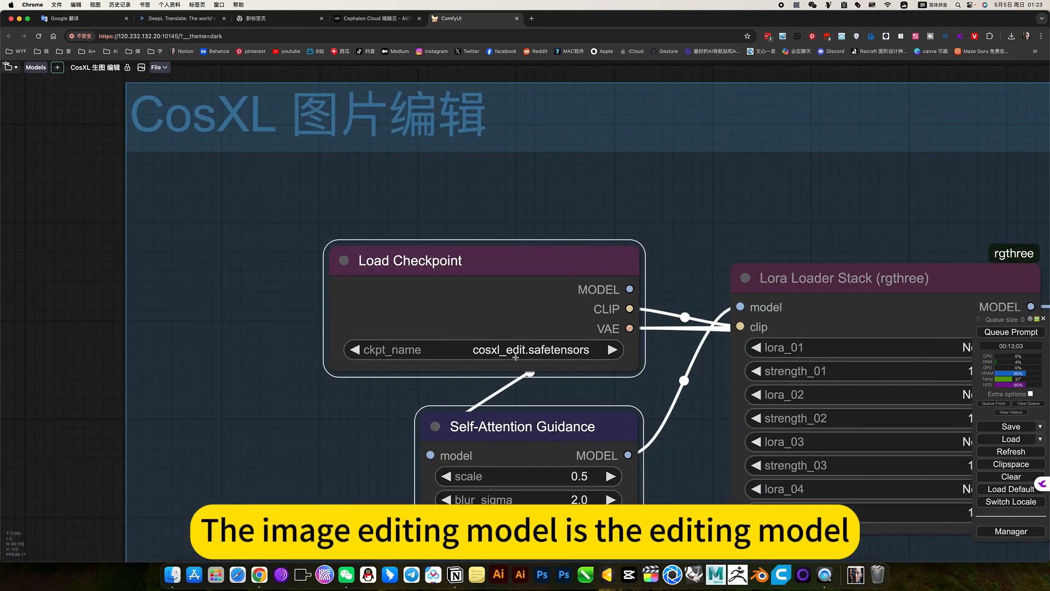
scroll(521, 345, down, 15)
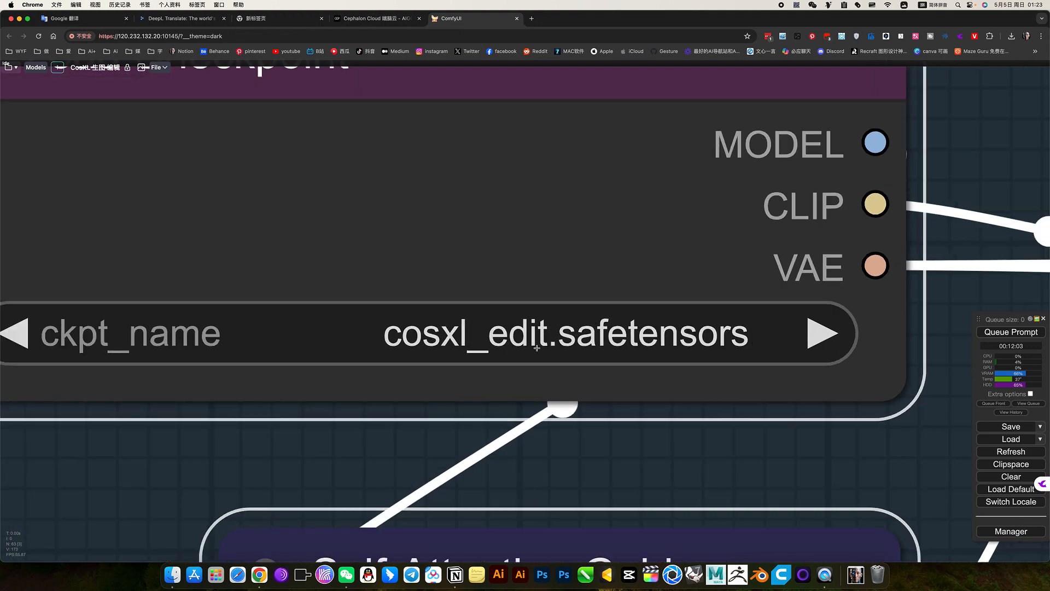
scroll(542, 363, down, 5)
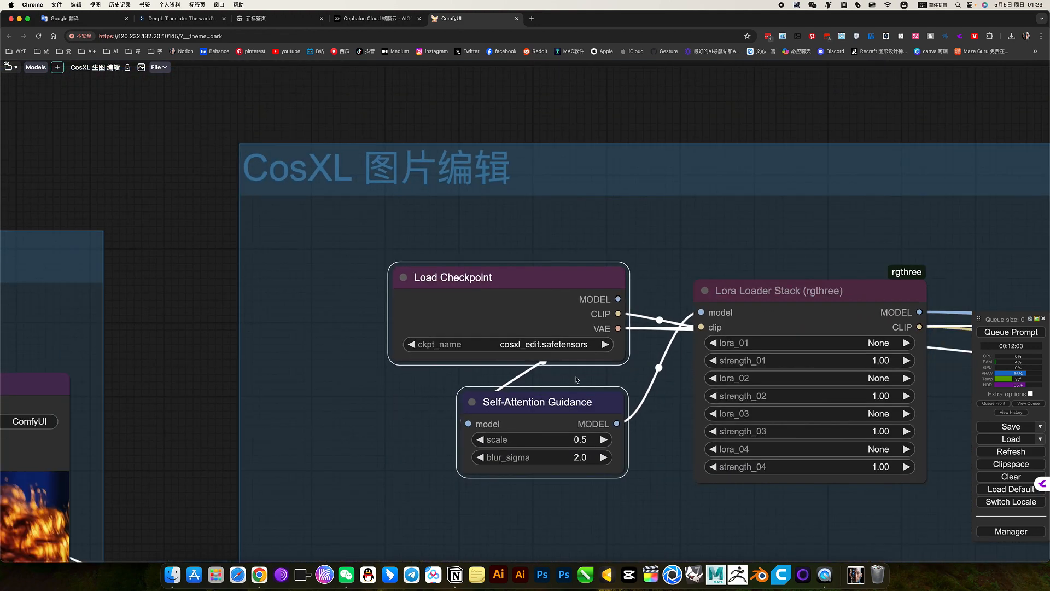
- Inspect the image-editing prompt inputs, the 提示词开关 switch and the SDXL Prompt Styler with their connections
drag(812, 473, 531, 397)
scroll(602, 410, down, 3)
scroll(850, 482, right, 5)
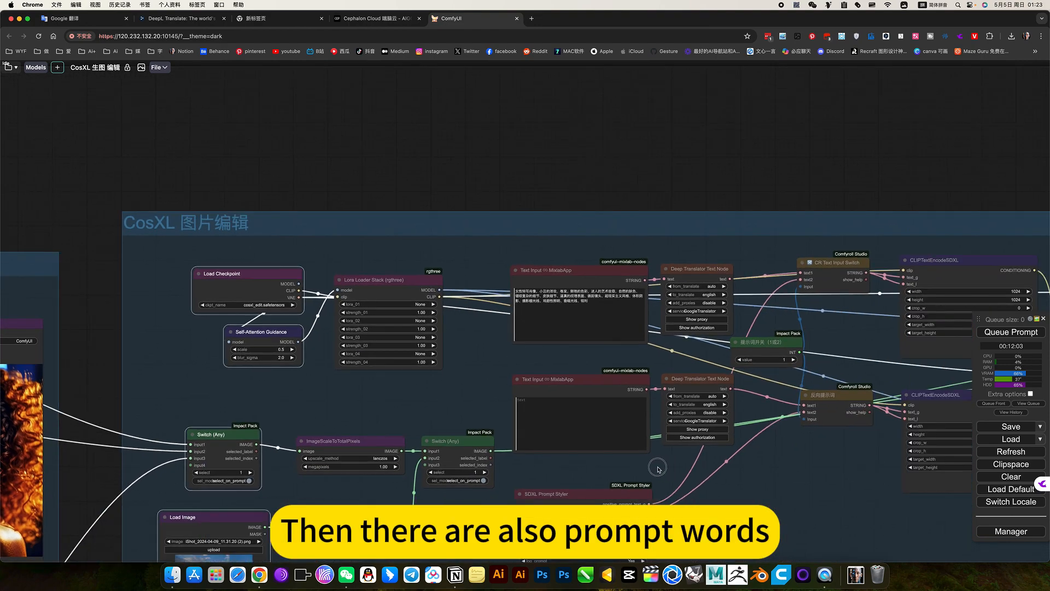
scroll(668, 340, up, 3)
click(668, 339)
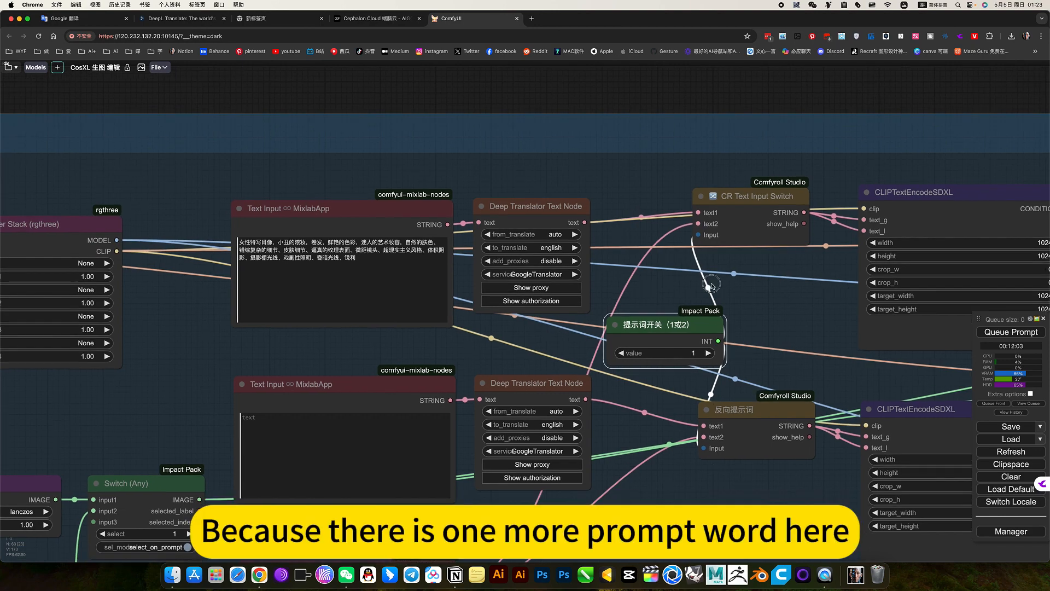
scroll(477, 318, down, 10)
click(440, 311)
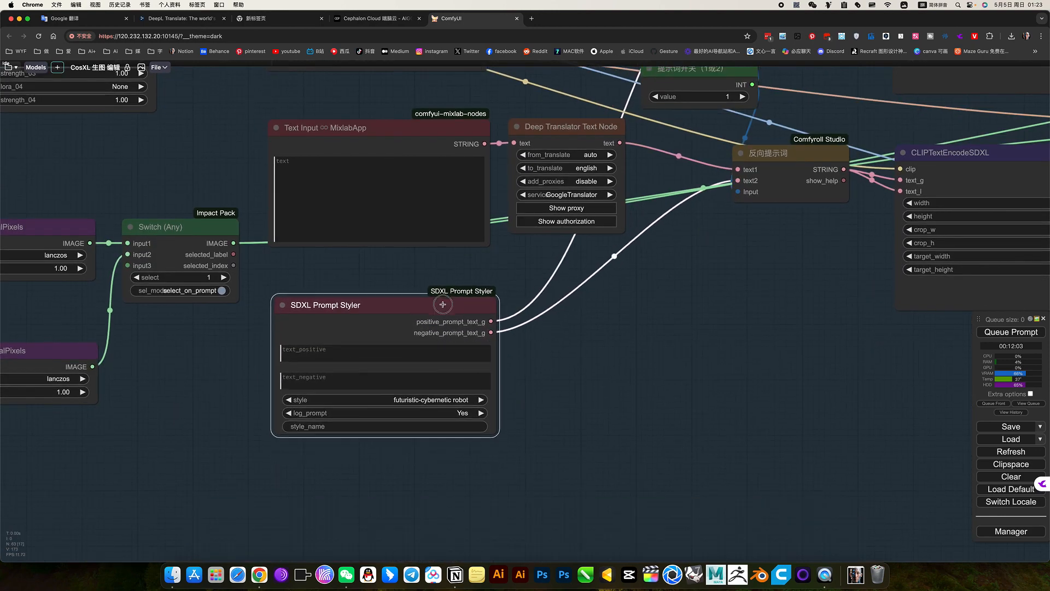
- Trace the image-editing chain from the prompt encoders through InstructPixToPixConditioning to the guider, sampler and scheduler nodes
scroll(502, 340, down, 3)
scroll(502, 340, down, 1)
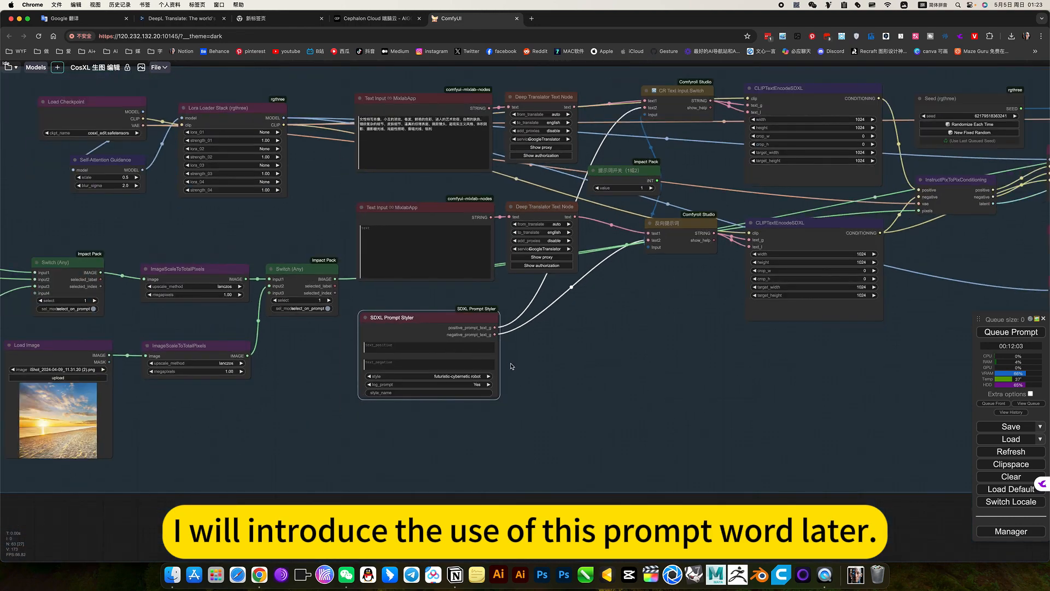
scroll(546, 350, right, 5)
scroll(525, 350, right, 3)
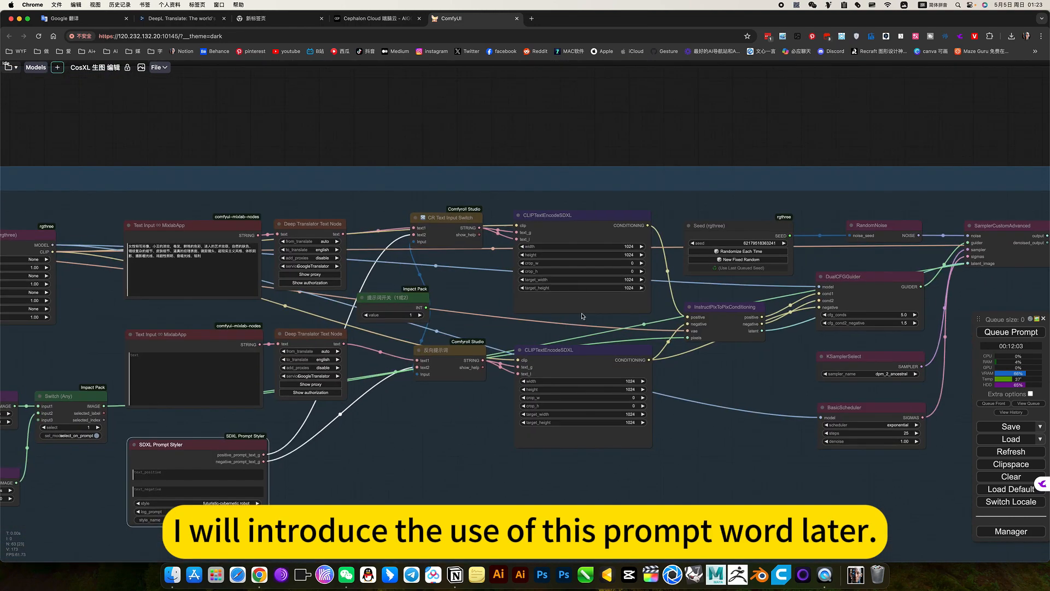
scroll(680, 435, left, 3)
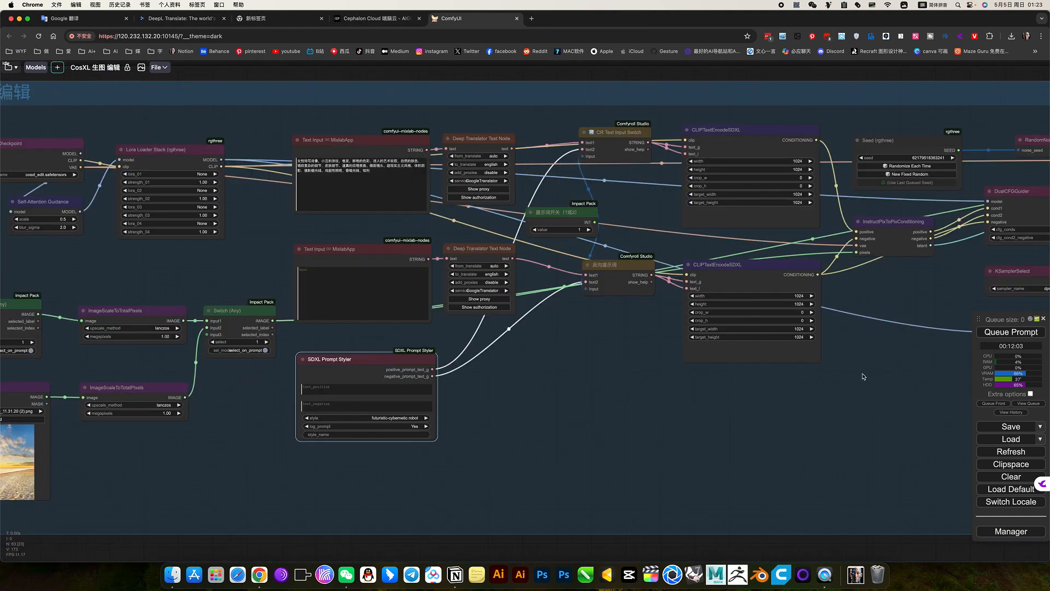
- Examine the Load Image node, both ImageScaleToTotalPixels nodes and the Switch (Any) nodes that choose the picture to edit
scroll(834, 379, left, 9)
scroll(615, 410, down, 5)
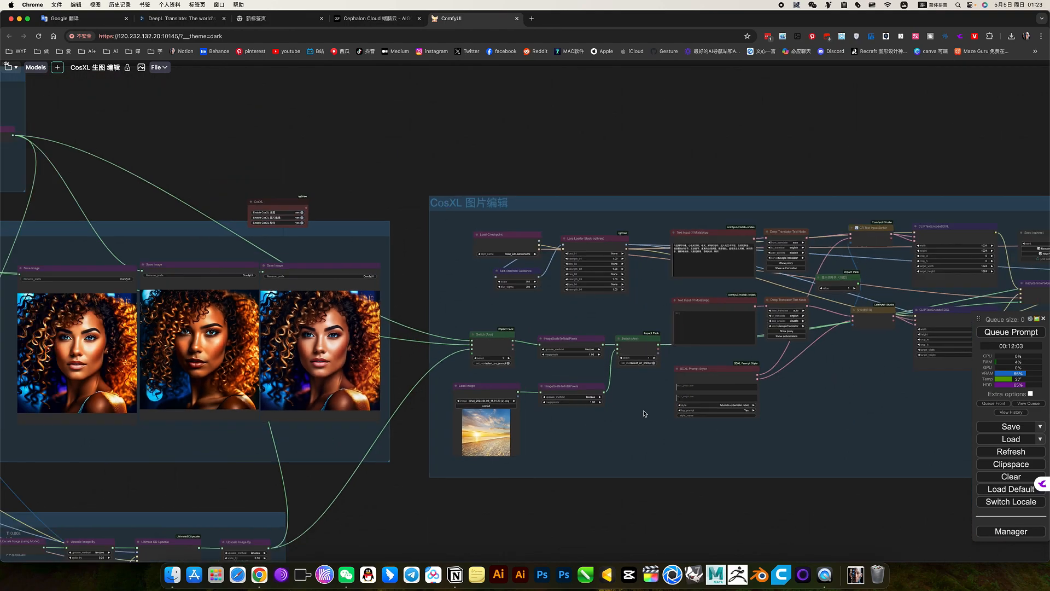
scroll(375, 426, right, 5)
scroll(647, 410, right, 8)
drag(311, 417, 787, 407)
scroll(331, 421, up, 8)
scroll(330, 421, up, 5)
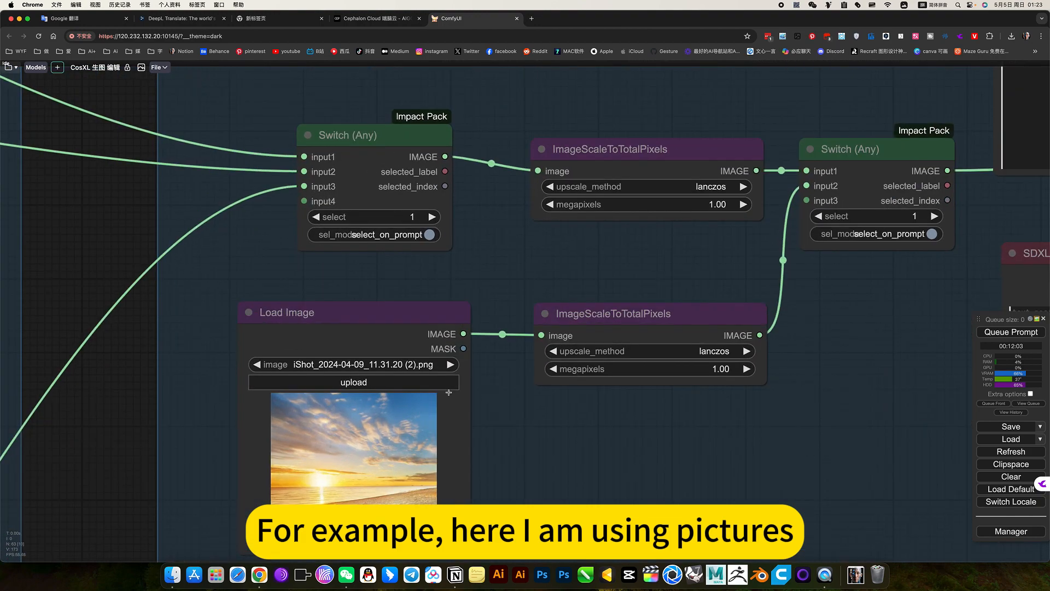
- Set the Switch (Any) after the ImageScaleToTotalPixels nodes to 2 for the loaded image, and return it to 1
drag(749, 430, 494, 437)
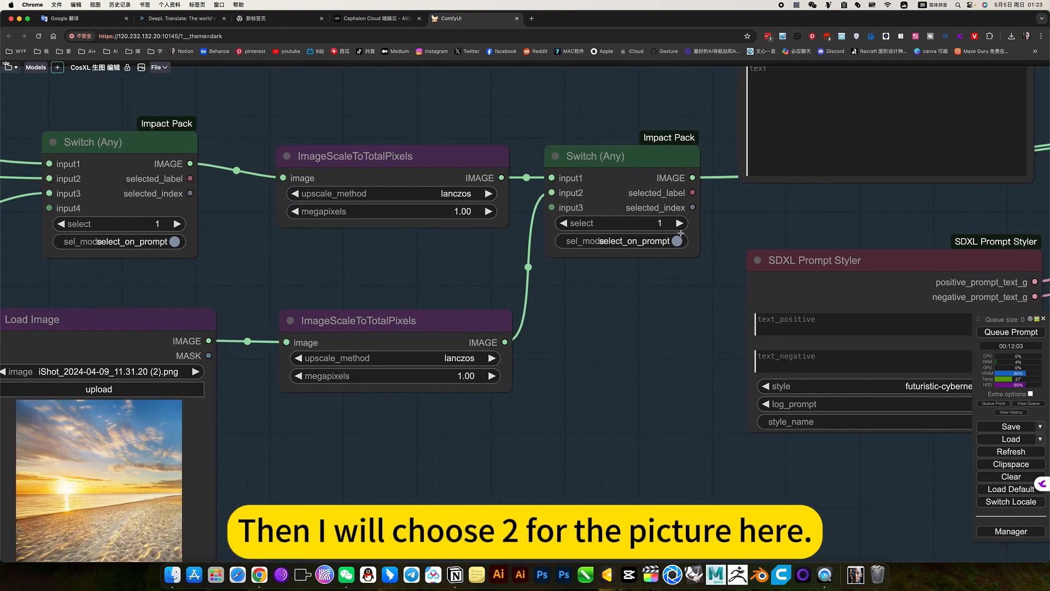
click(679, 223)
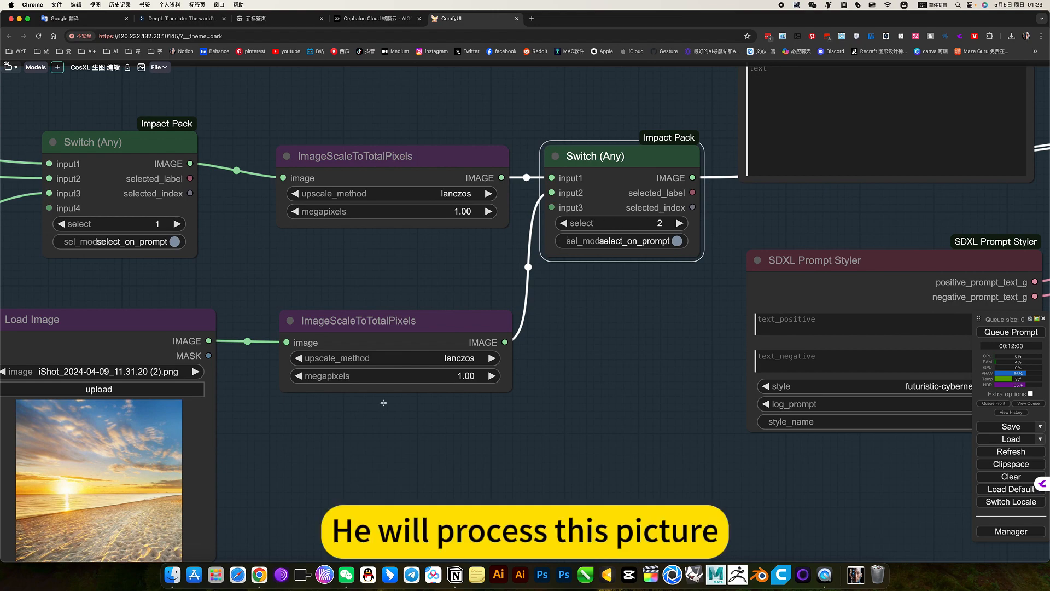
scroll(492, 391, down, 5)
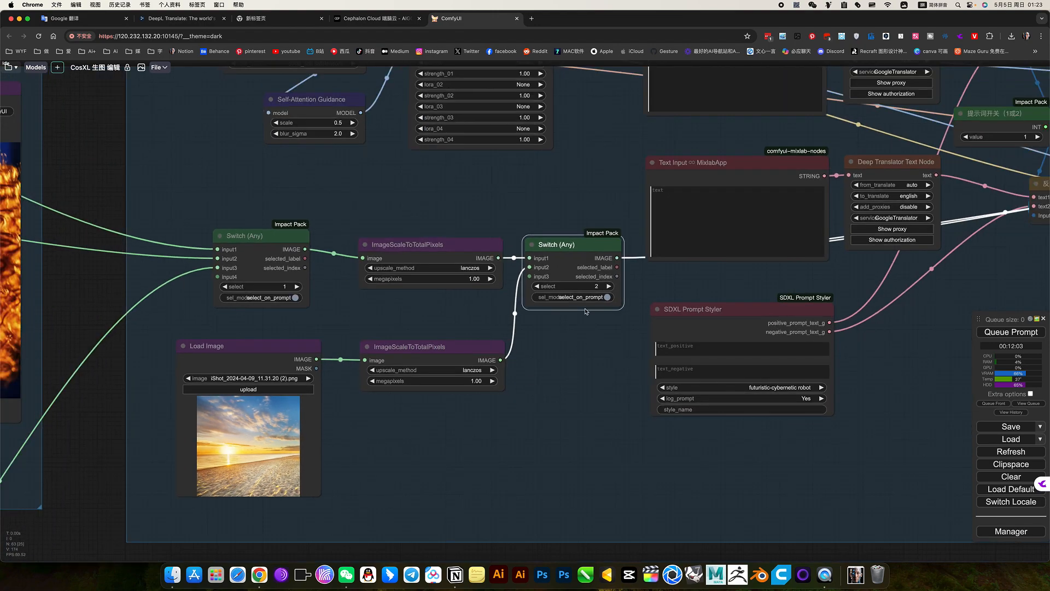
click(549, 337)
drag(548, 335, 599, 370)
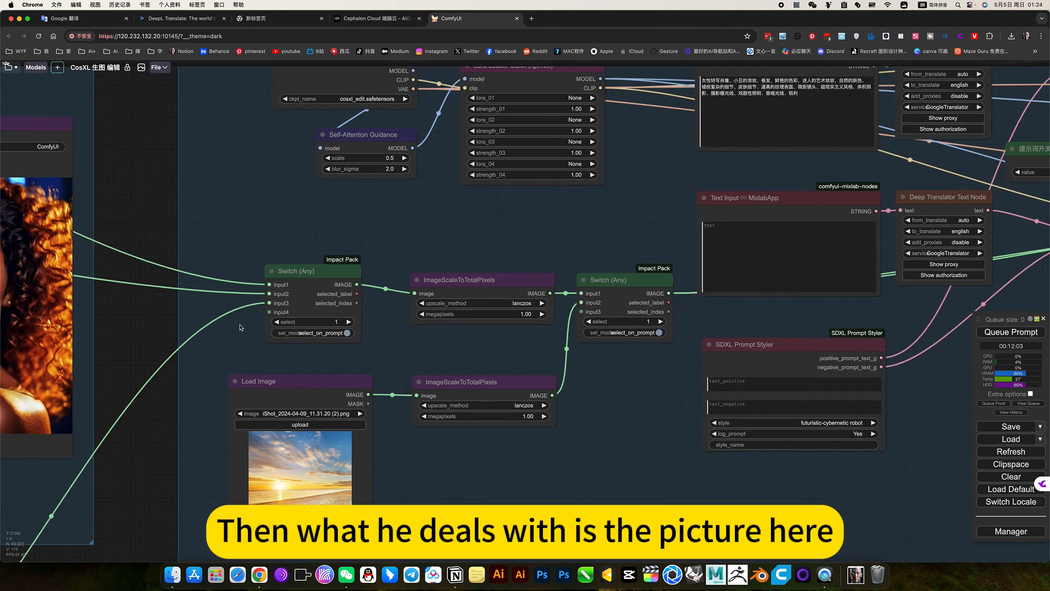
- Trace the three generated pictures into the first Switch (Any) and check both switches' selections for editing the portrait
drag(239, 327, 276, 347)
scroll(289, 307, up, 5)
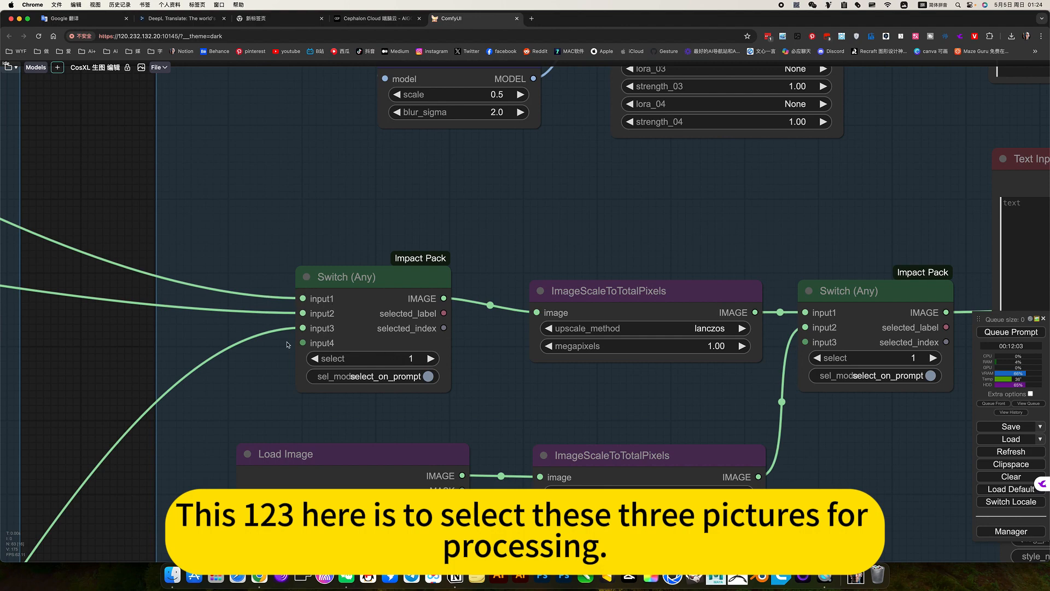
scroll(287, 345, down, 7)
drag(279, 362, 406, 334)
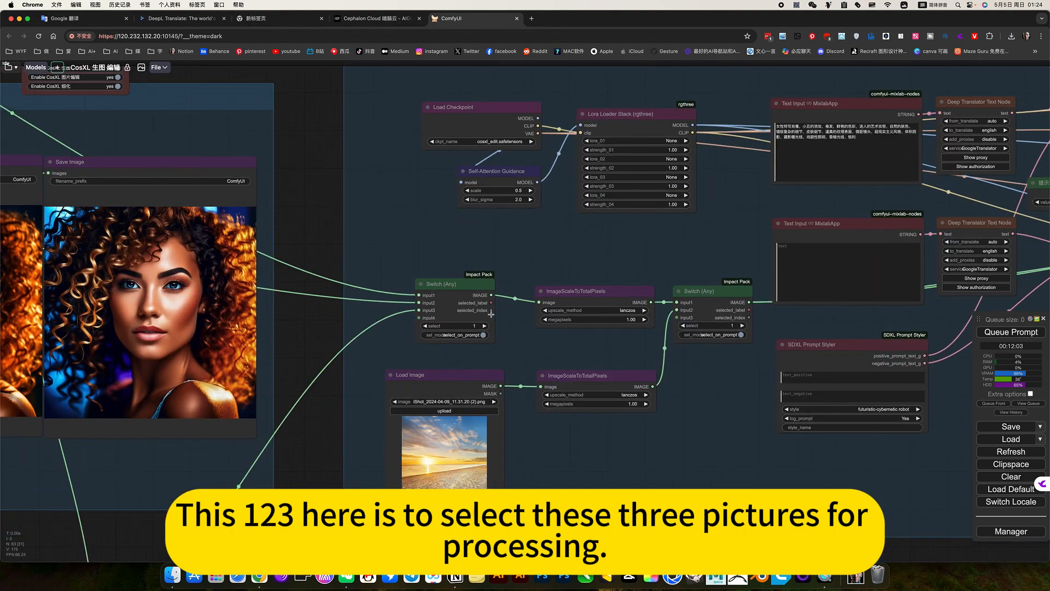
click(727, 299)
scroll(711, 304, up, 5)
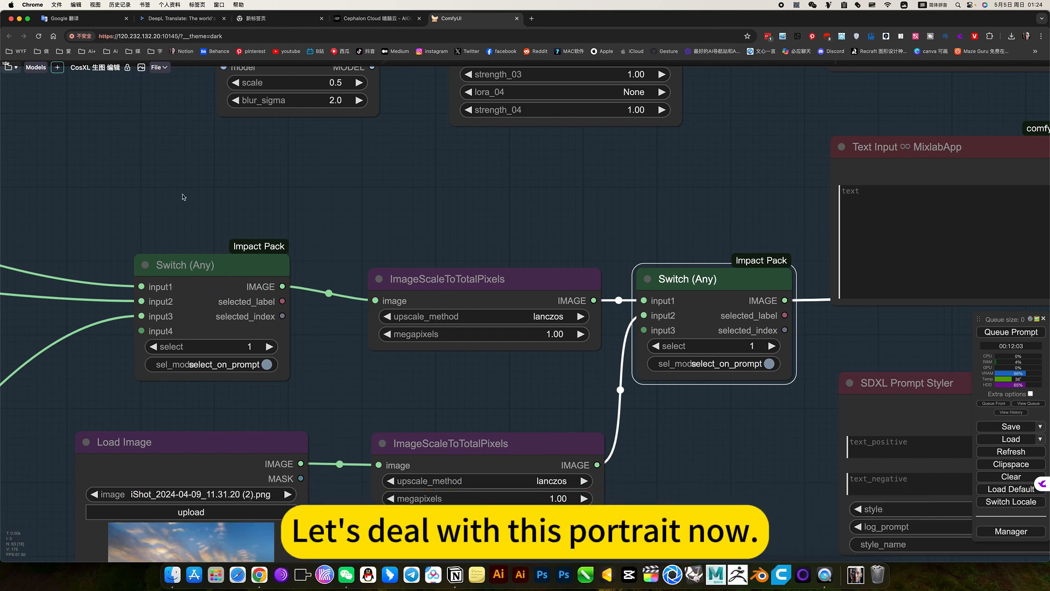
drag(285, 196, 778, 211)
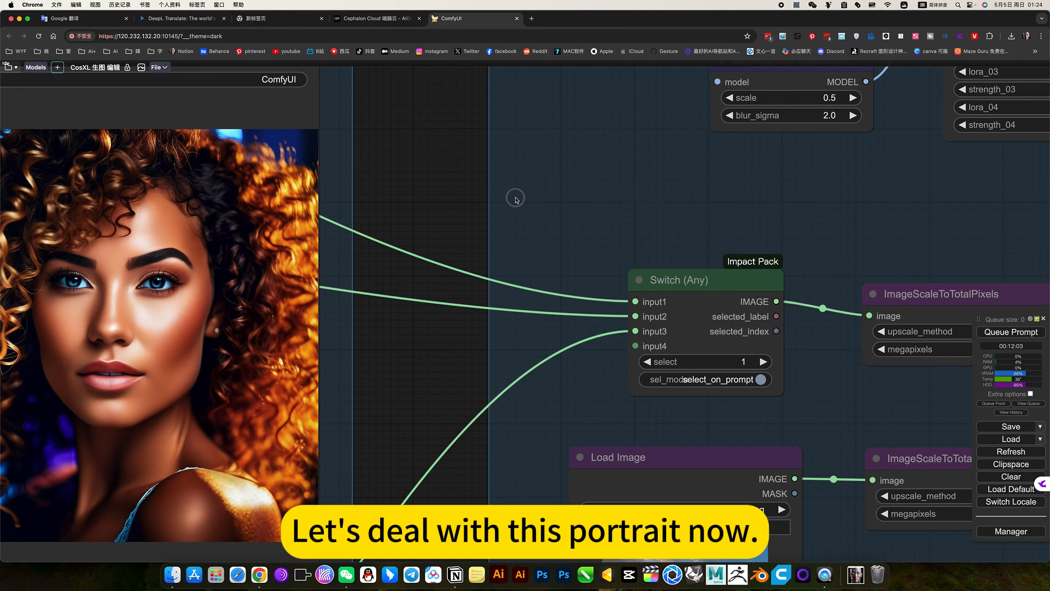
drag(513, 197, 130, 194)
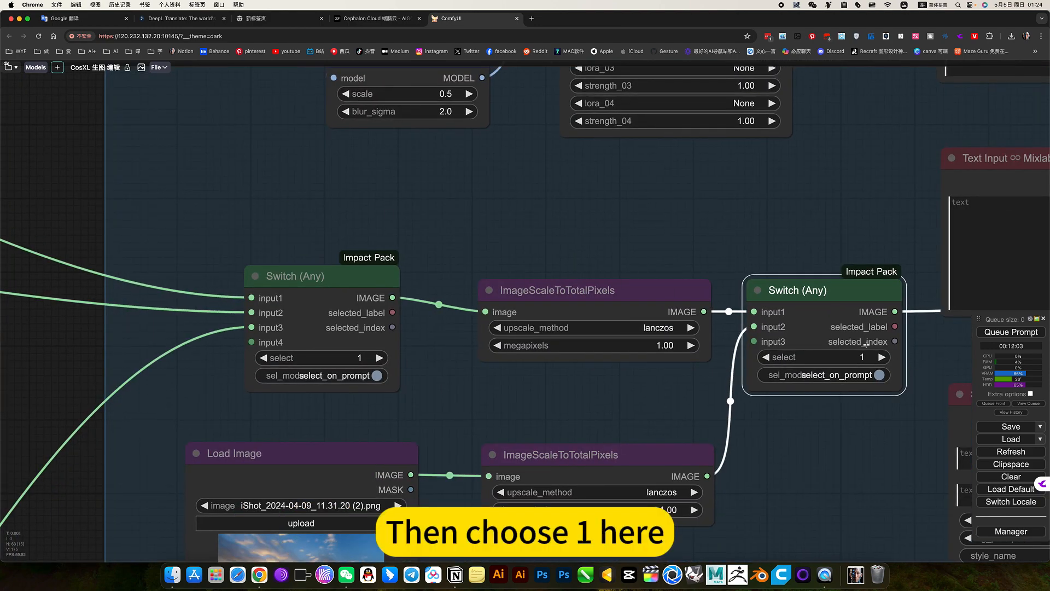
- Examine the clown-makeup prompt in the editing group's upper Text Input, its translator node, the SDXL Prompt Styler and the prompt switch value
scroll(865, 434, down, 3)
drag(858, 444, 679, 363)
scroll(679, 362, up, 1)
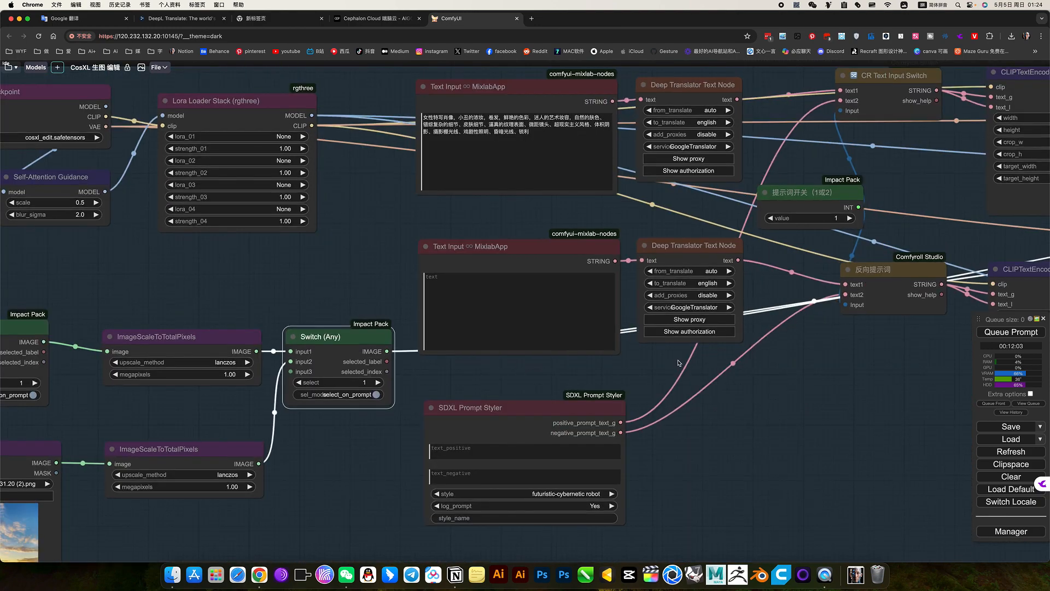
scroll(460, 226, up, 3)
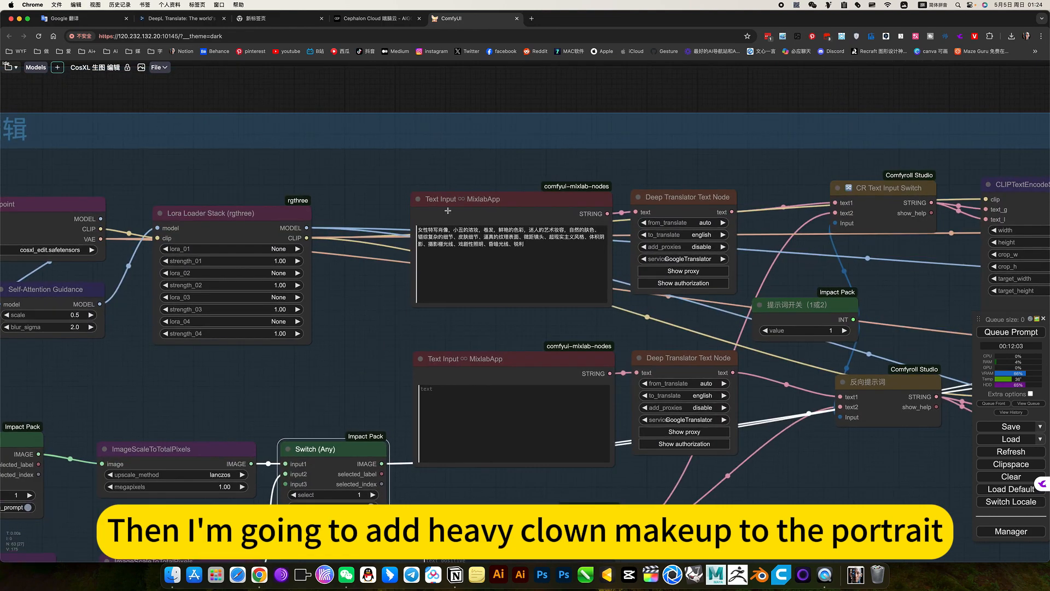
scroll(459, 227, up, 1)
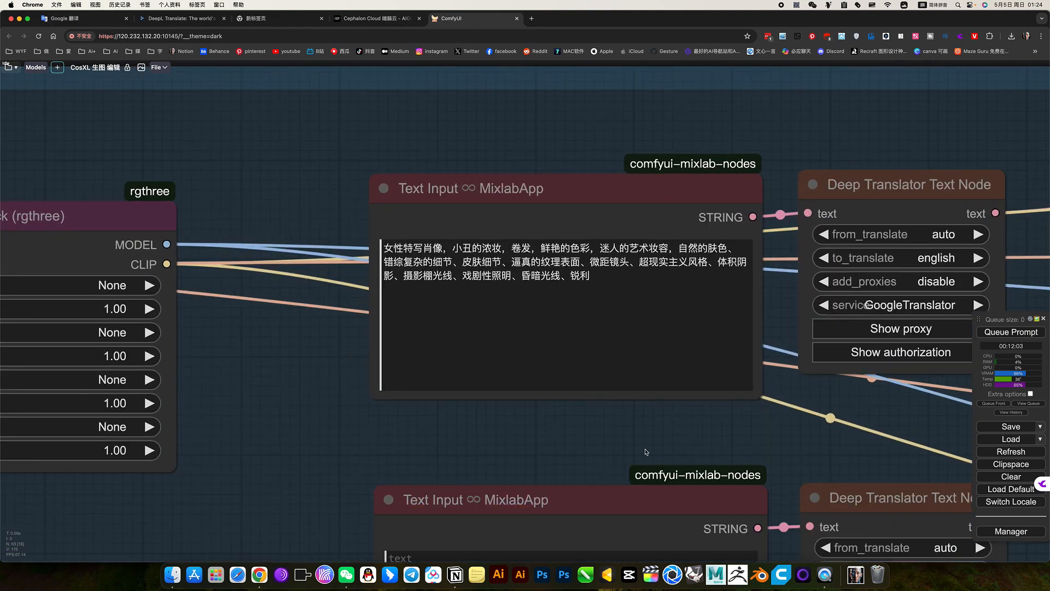
scroll(629, 446, down, 5)
drag(832, 494, 668, 271)
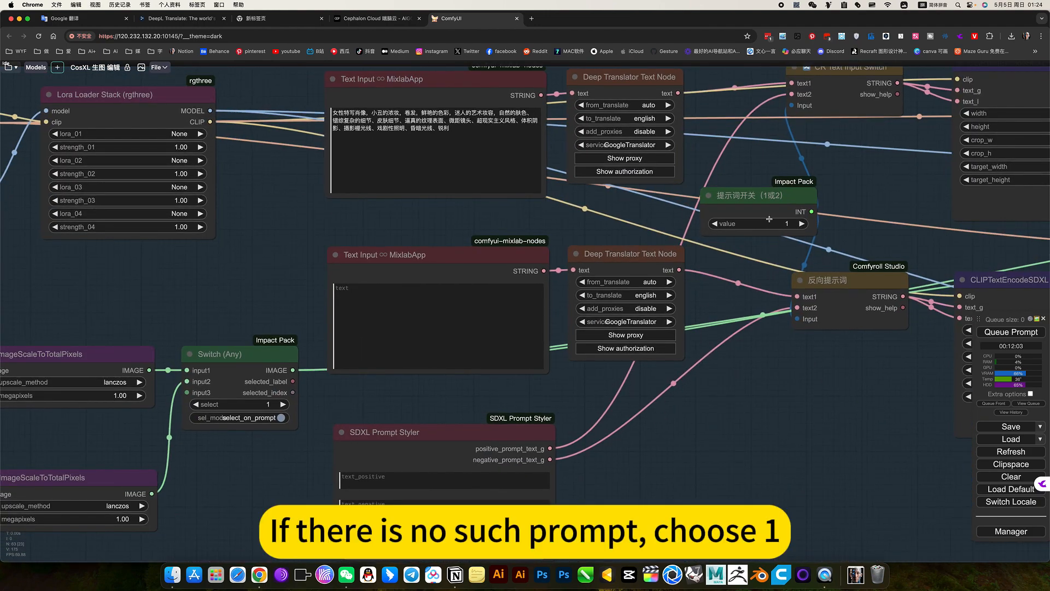
drag(768, 421, 397, 437)
scroll(579, 421, down, 6)
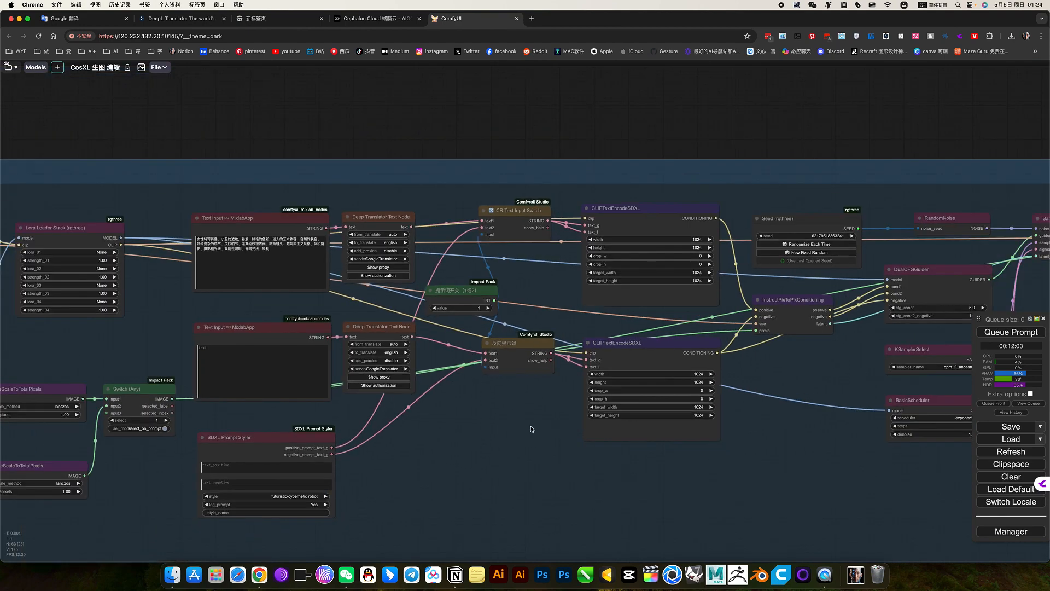
- Queue the workflow to apply the clown-makeup prompt to the generated portrait, bringing the editing group's sampler and Image Comparer into view
drag(531, 429, 312, 426)
key(ctrl+Return)
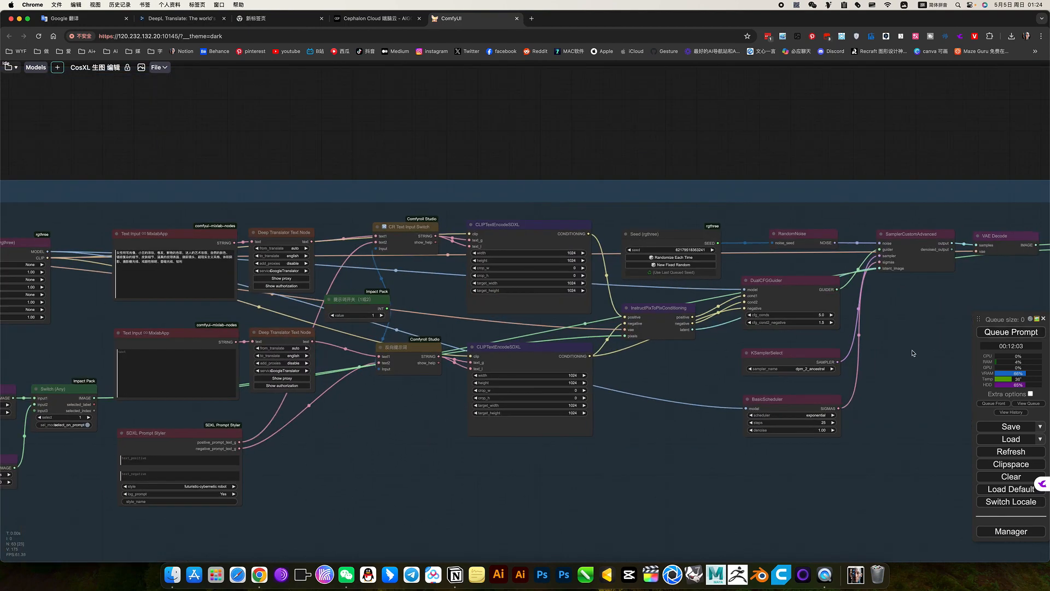
drag(858, 342, 468, 317)
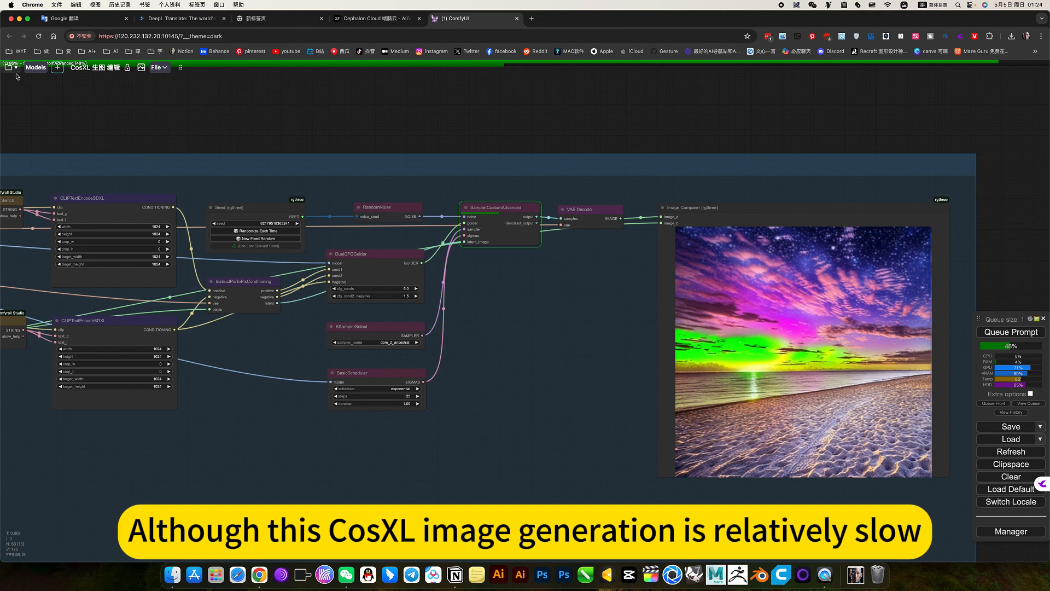
- Switch to the Cephalon Cloud site and show its AIGC applications page with the available ComfyUI images
click(384, 19)
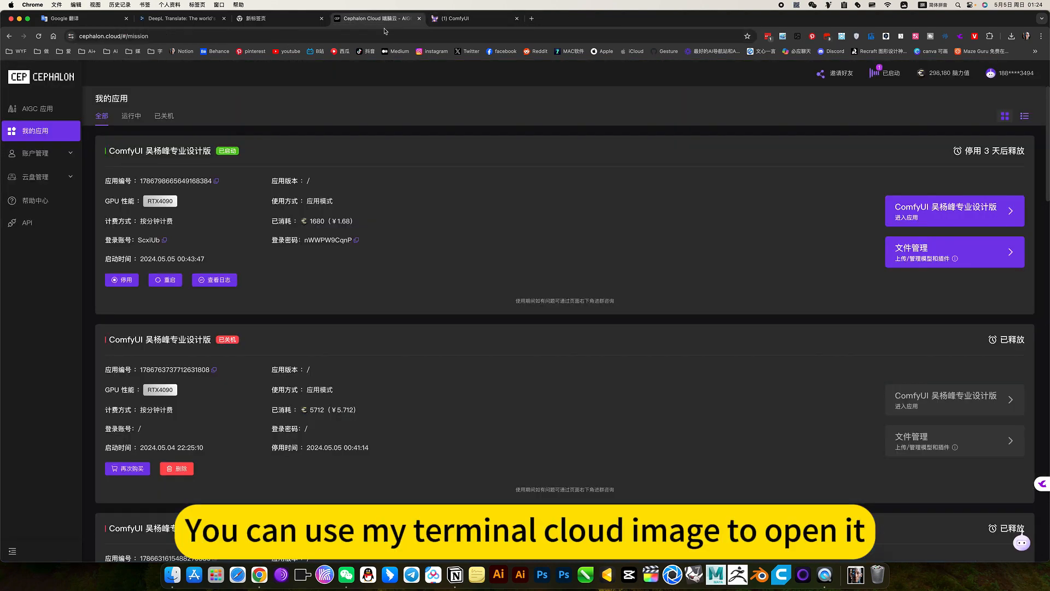
click(12, 109)
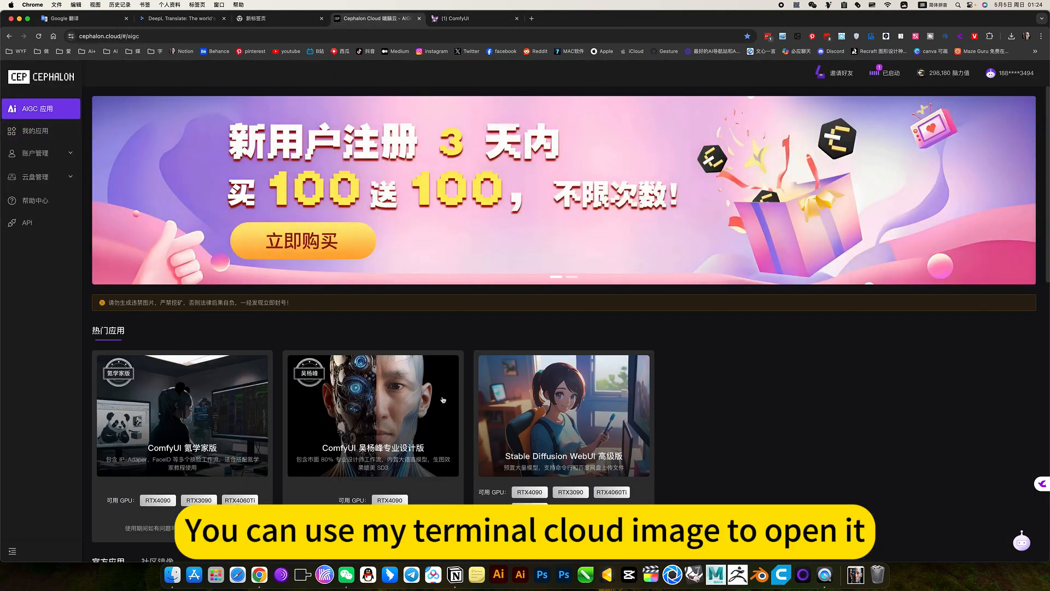
- Return to ComfyUI and browse the saved workflows in the workspace's folder, then collapse the folder and close the workspace
click(460, 19)
click(10, 67)
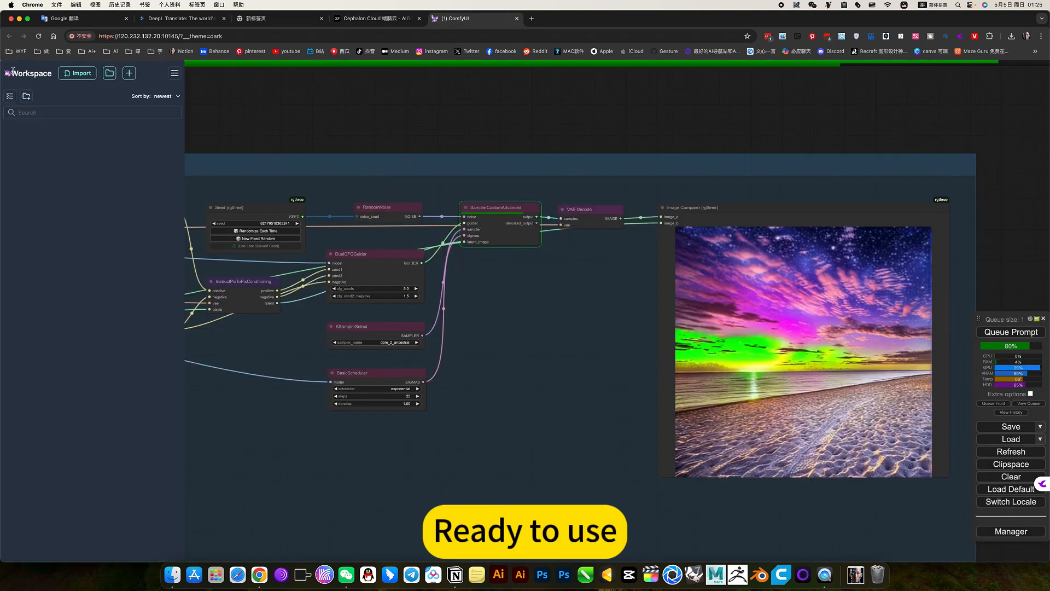
click(8, 130)
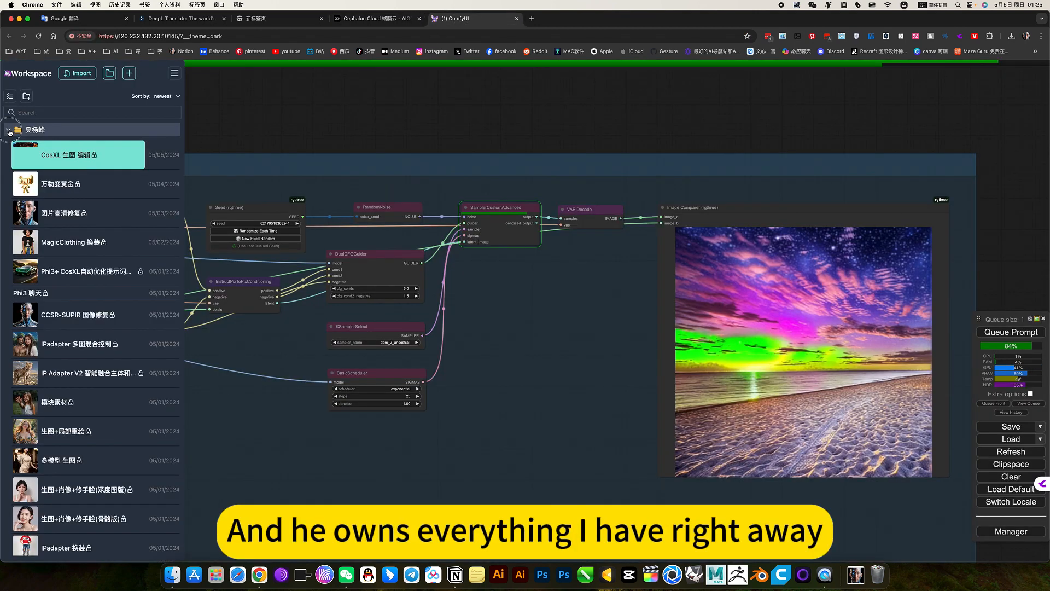
click(8, 131)
click(9, 131)
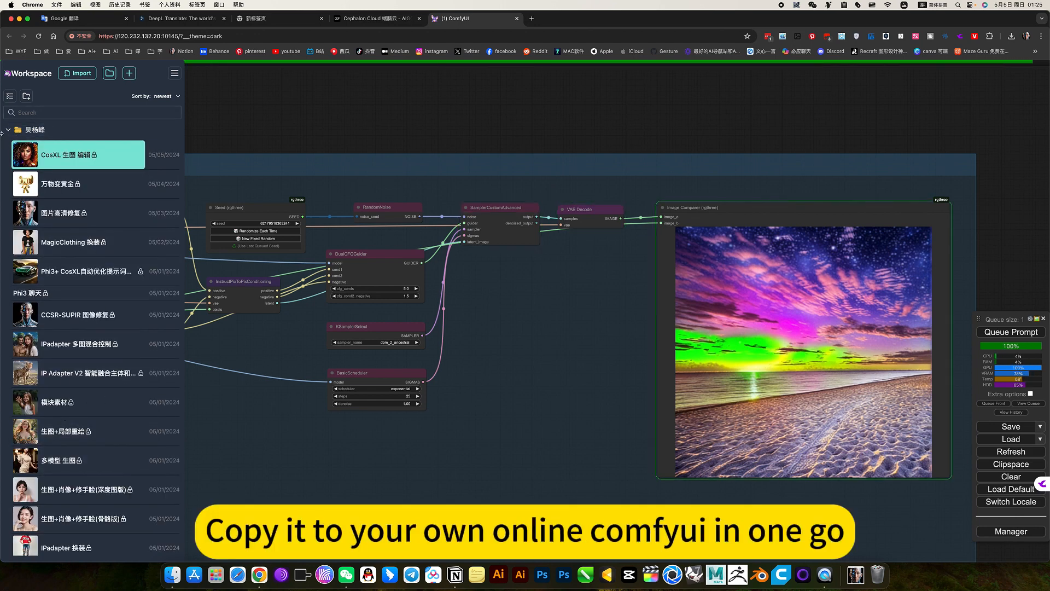
click(18, 131)
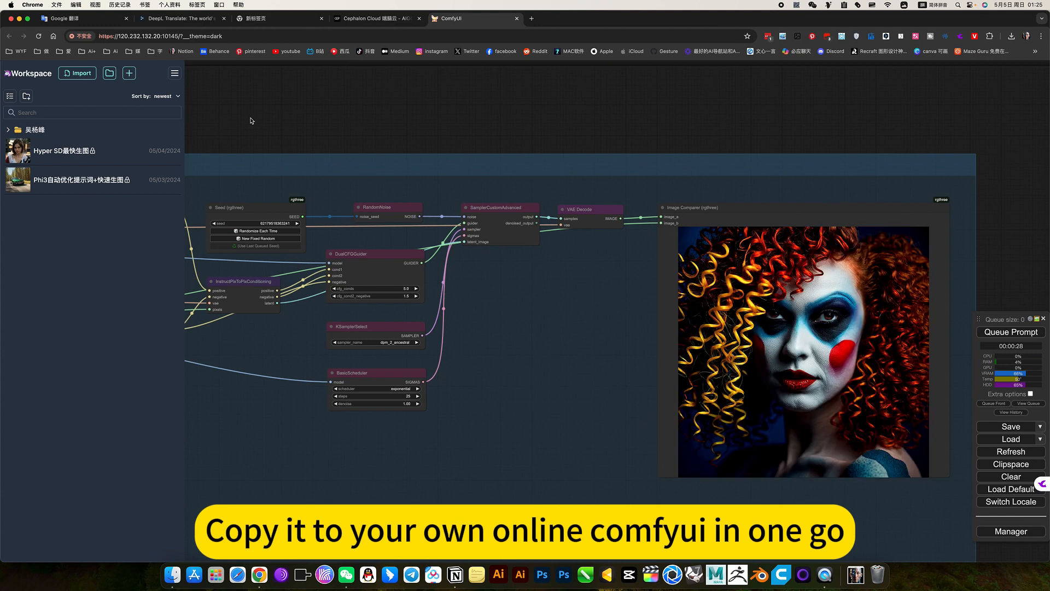
click(257, 121)
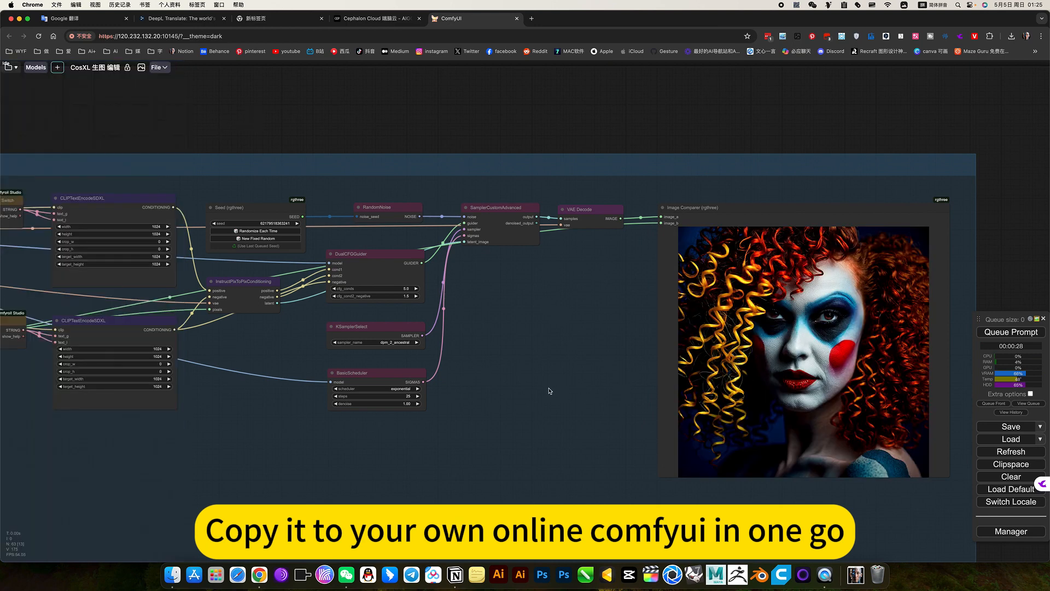
- Compare the clown-makeup edit with the original portrait in the Image Comparer node
drag(557, 340, 383, 354)
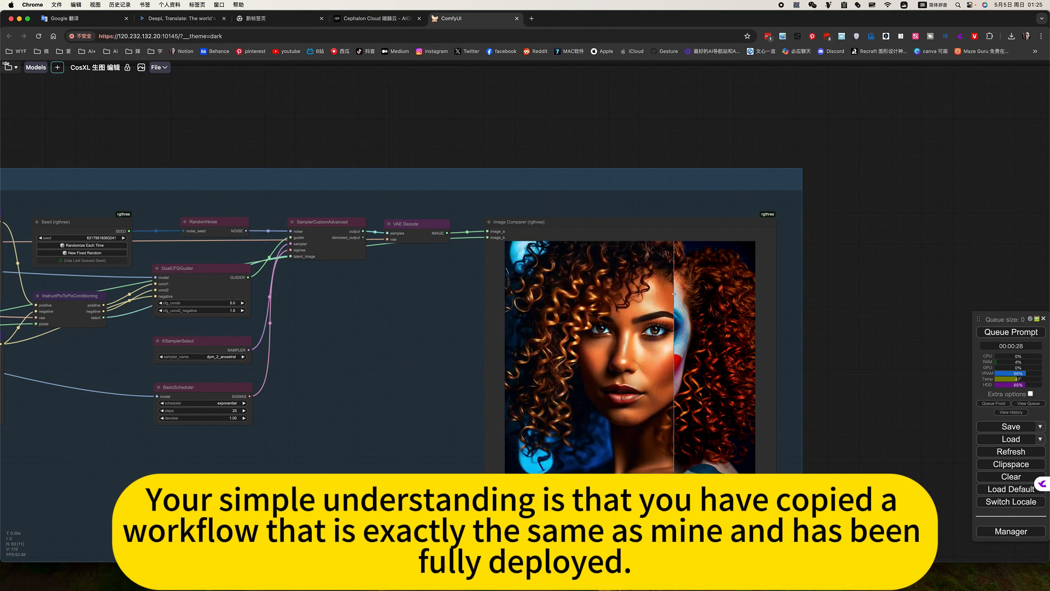
drag(480, 130, 557, 115)
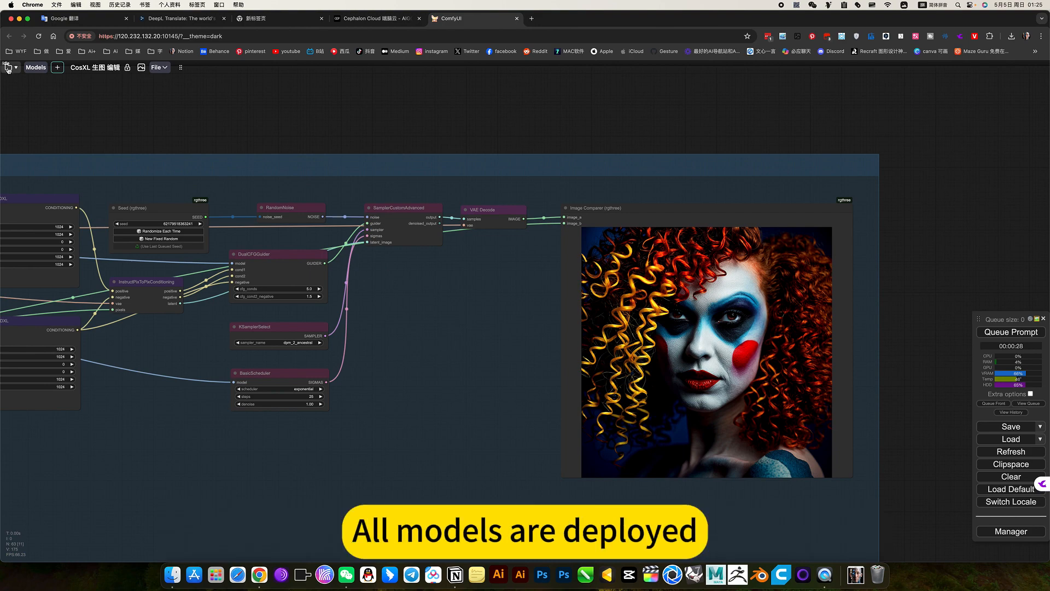
scroll(711, 372, up, 3)
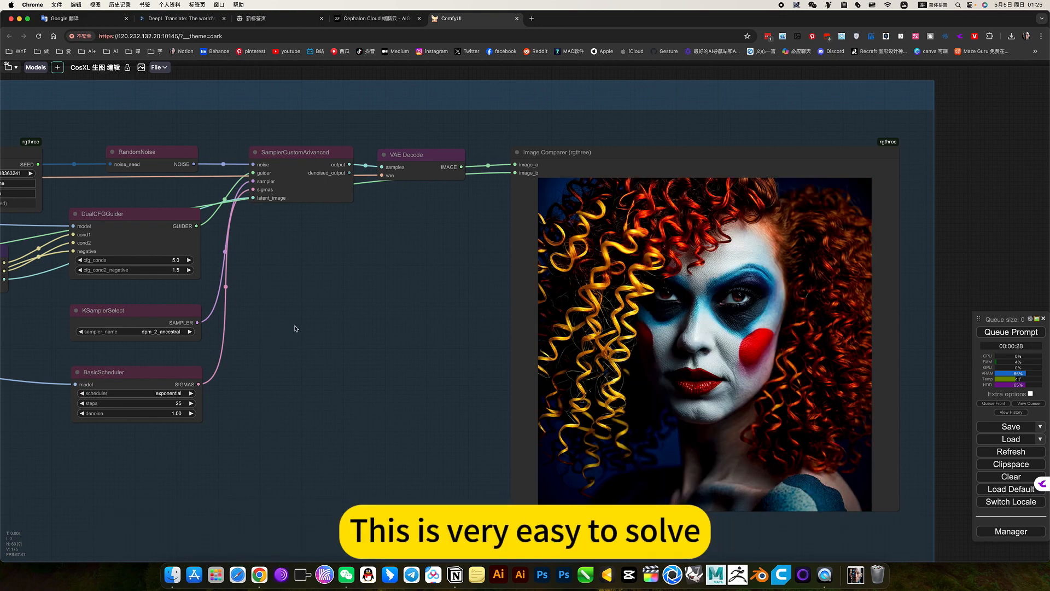
- Set the DualCFGGuider's cfg_conds to 2 and queue the workflow to regenerate the edit with a weaker change
drag(322, 327, 473, 346)
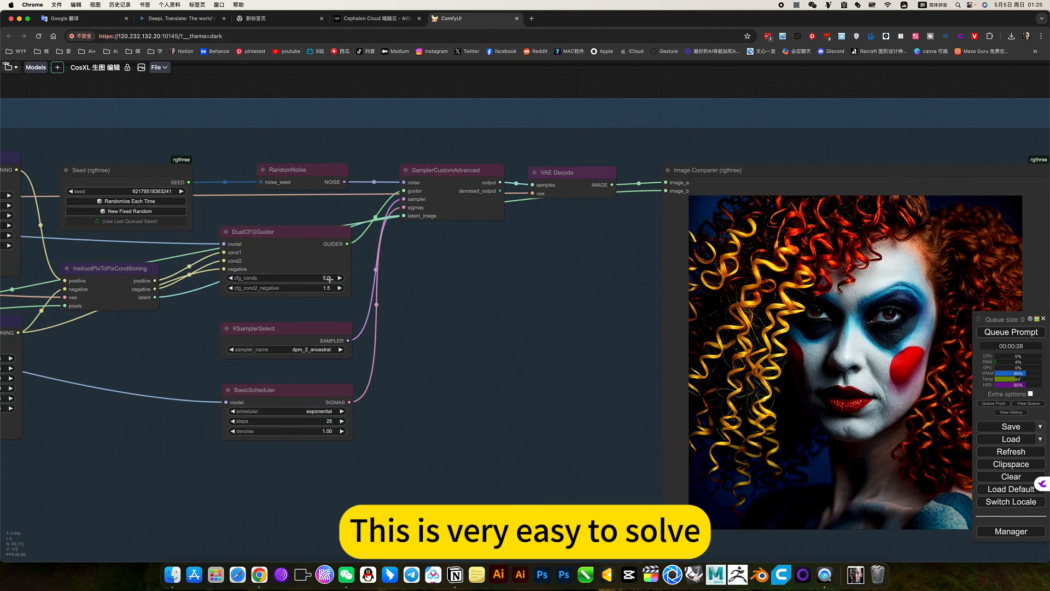
click(328, 279)
scroll(441, 333, up, 4)
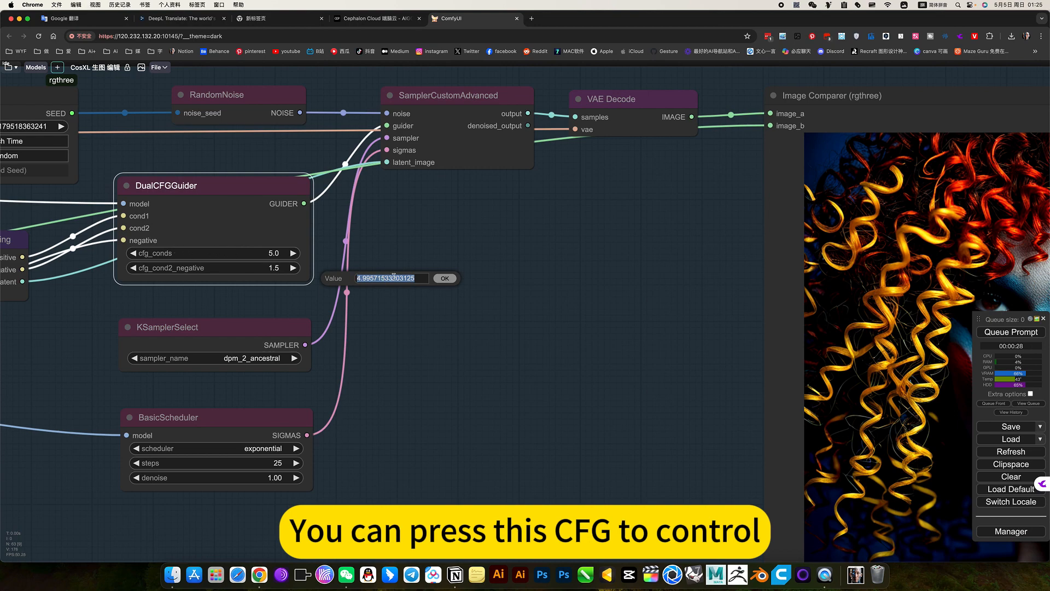
text(2)
key(Return)
scroll(394, 277, up, 2)
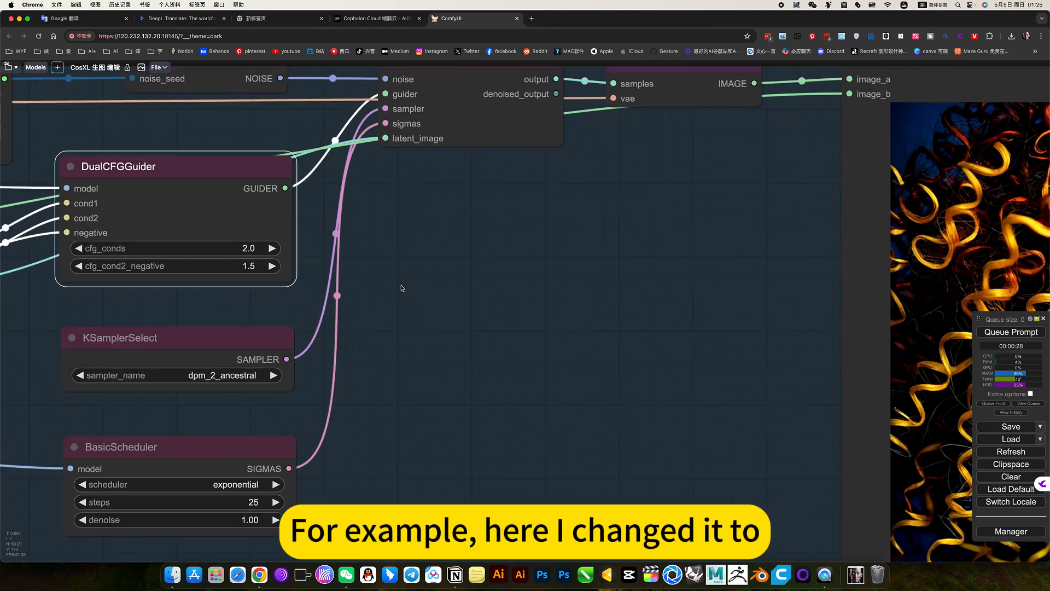
click(1011, 332)
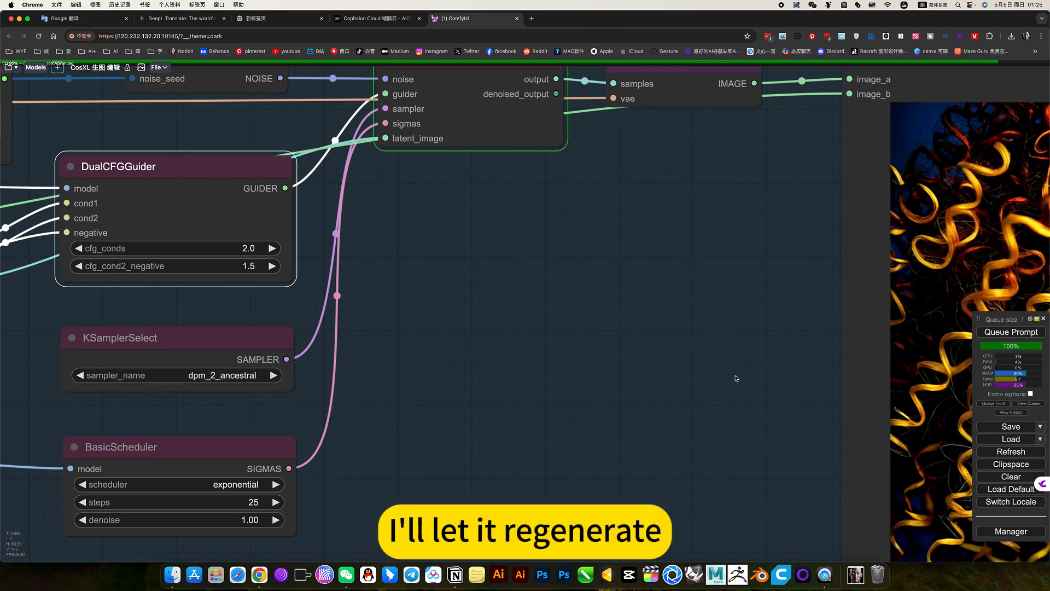
- Review the Image Comparer and the whole CosXL image-editing group while the weaker edit is being generated
scroll(706, 374, down, 5)
drag(705, 374, 366, 338)
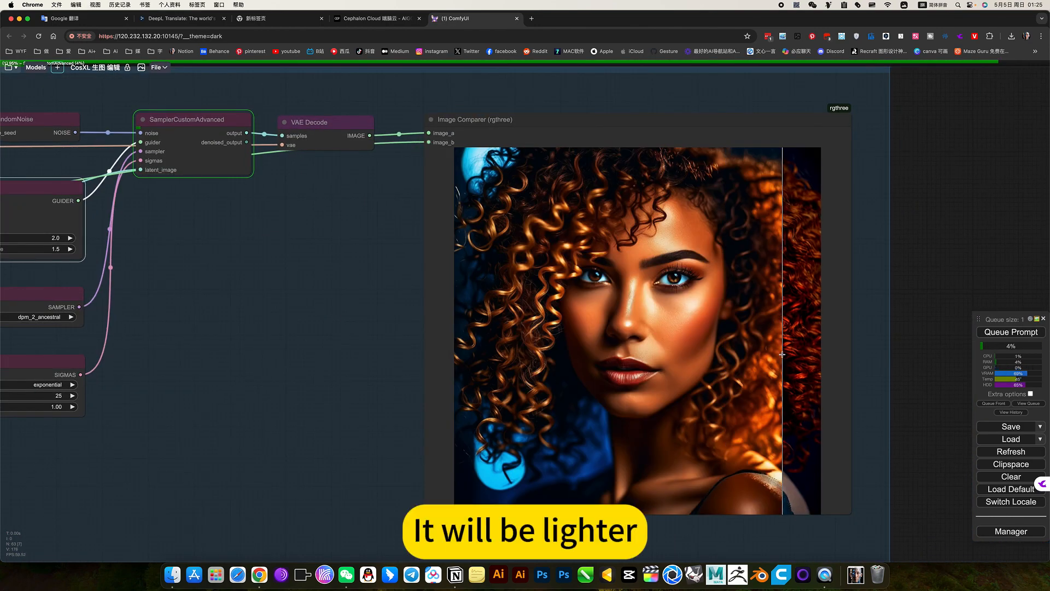
scroll(332, 338, down, 4)
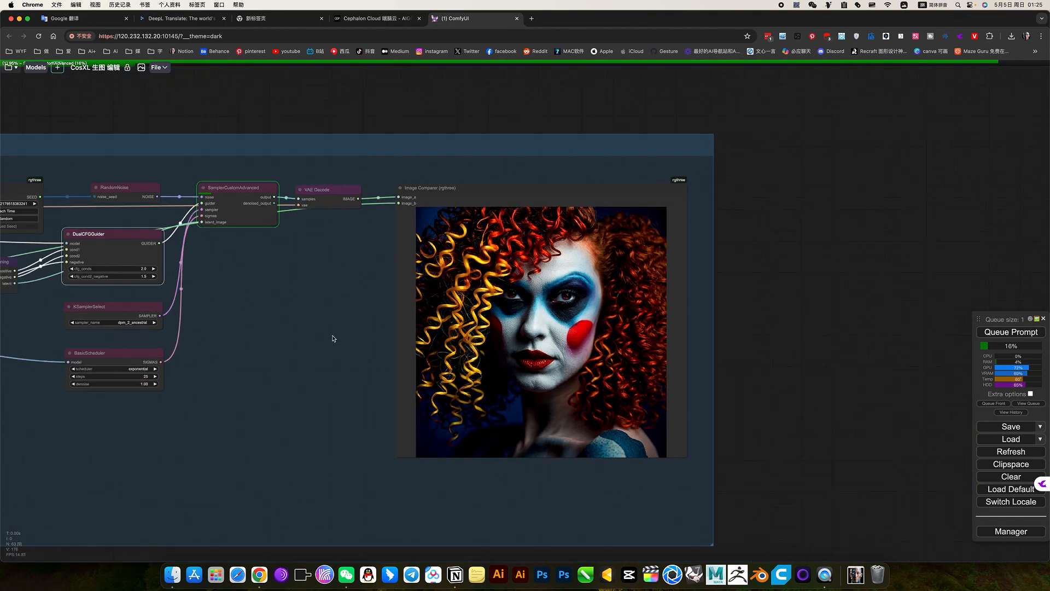
drag(309, 331, 424, 344)
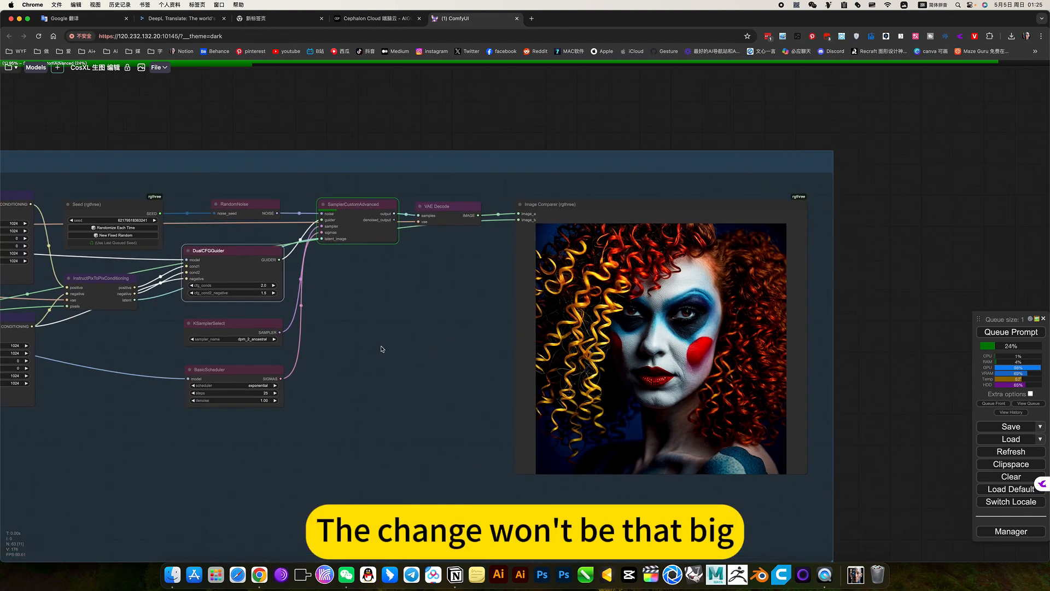
drag(520, 345, 529, 345)
scroll(529, 345, down, 3)
scroll(636, 372, down, 2)
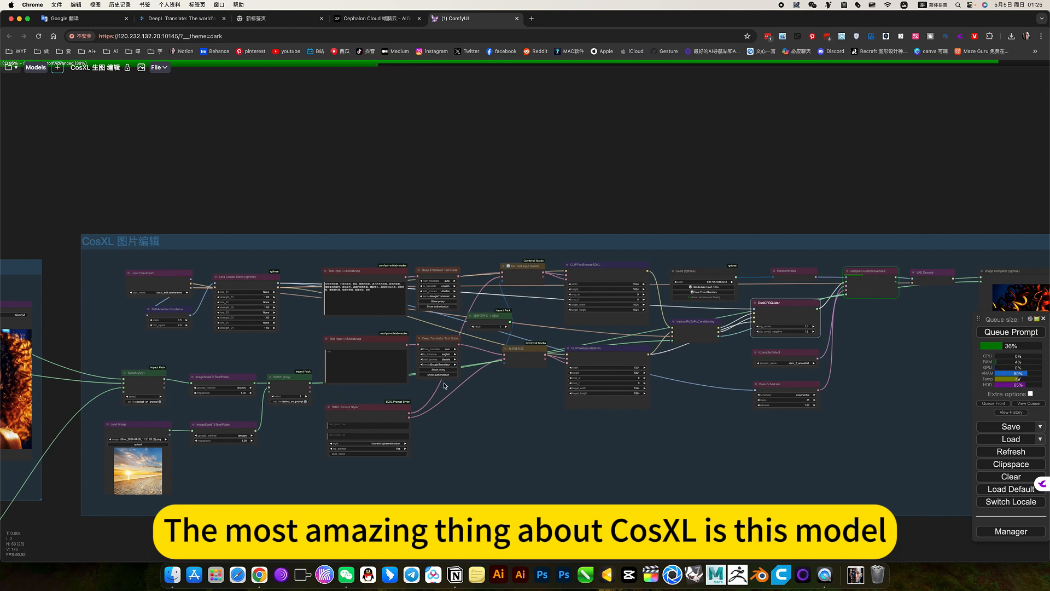
click(724, 417)
drag(724, 417, 403, 416)
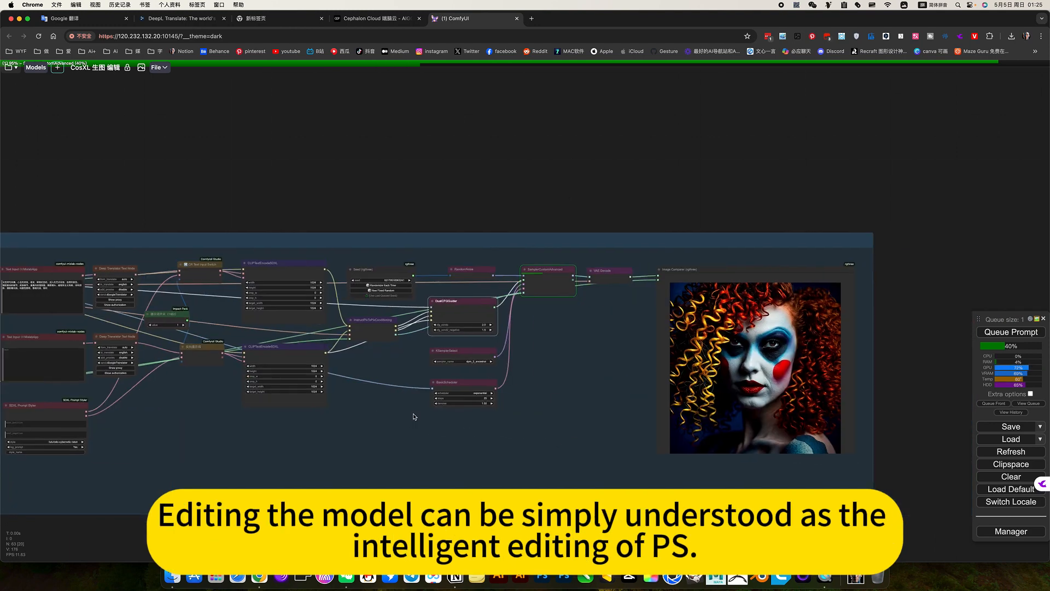
- Compare the regenerated makeup edit with the original portrait in the Image Comparer at close range
scroll(633, 371, up, 5)
drag(607, 377, 545, 389)
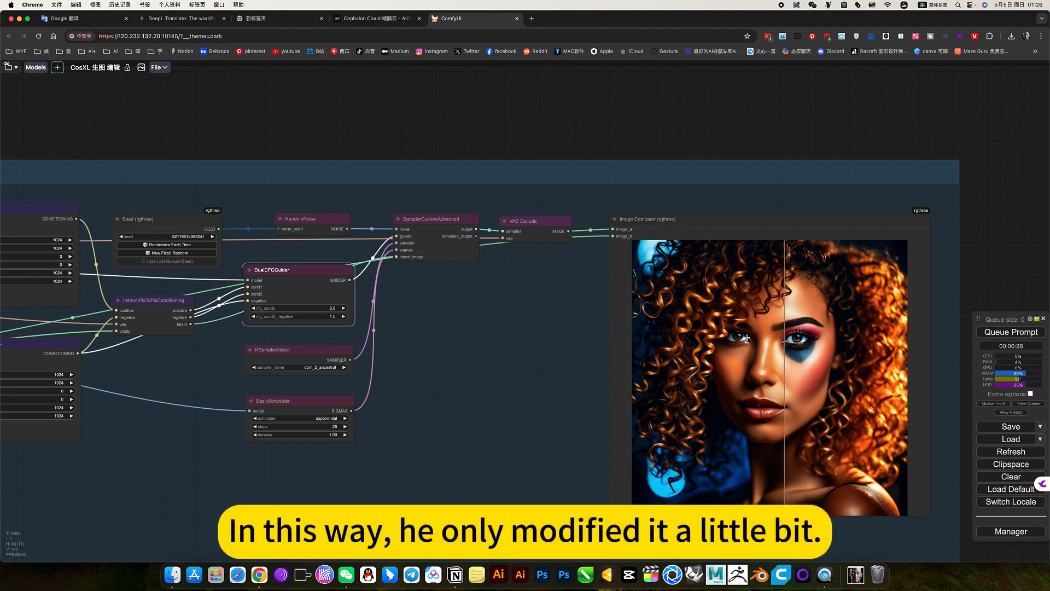
scroll(852, 345, down, 4)
scroll(851, 346, up, 5)
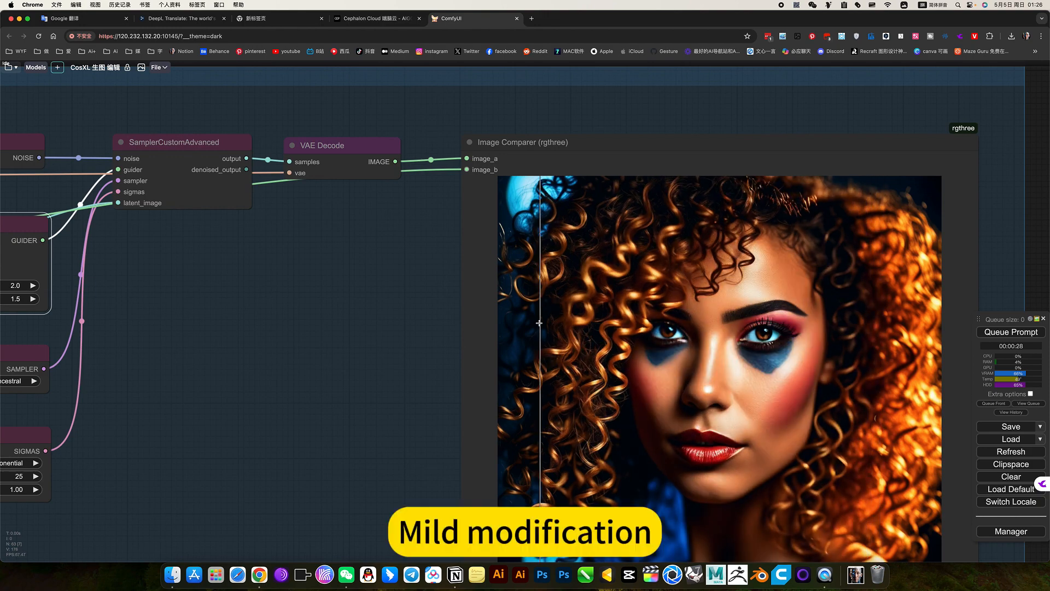
- Set the DualCFGGuider's cfg_conds to 5 to restore the stronger edit
drag(1, 338, 554, 367)
scroll(528, 321, up, 4)
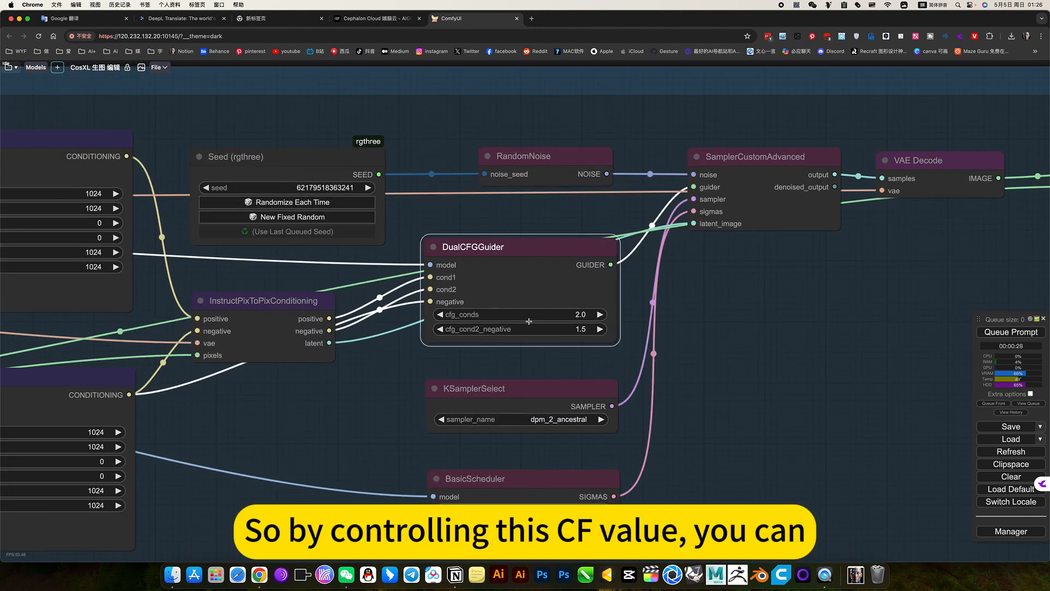
click(609, 311)
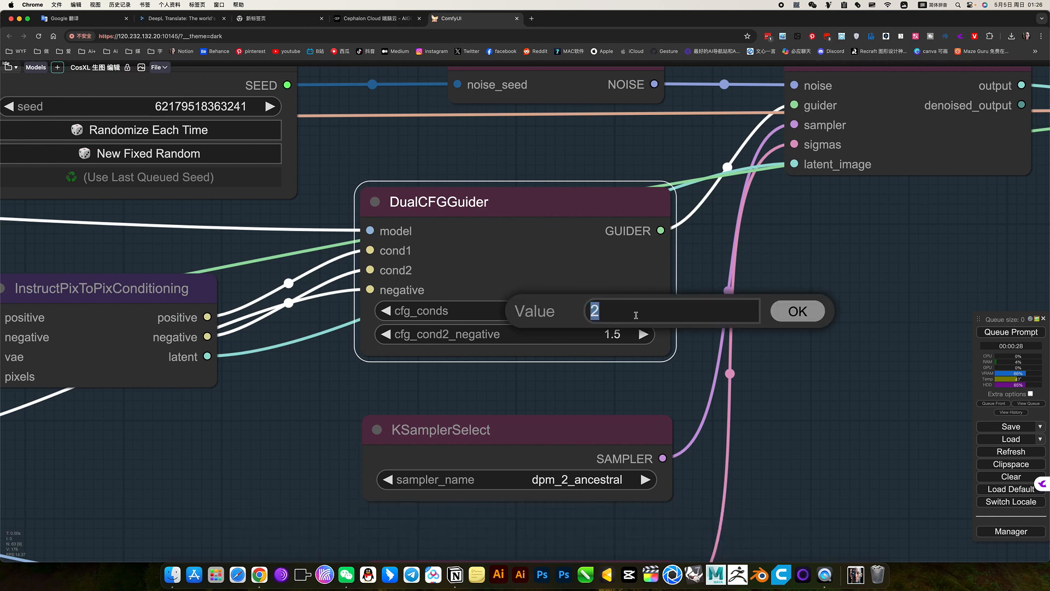
text(5)
key(Return)
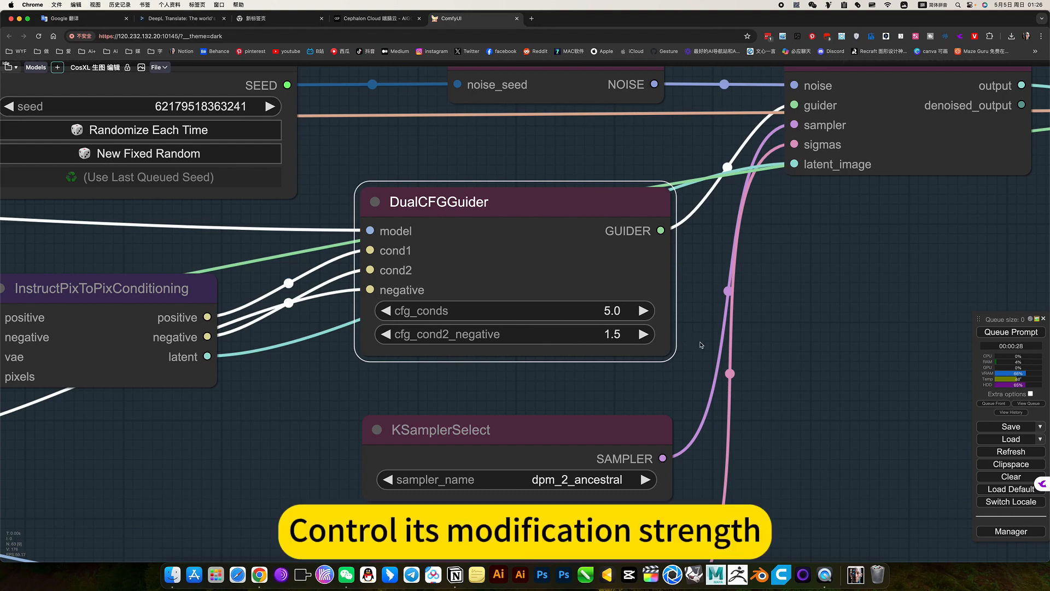
- Set the Switch (Any) after the ImageScaleToTotalPixels nodes to 2 so the loaded beach picture is the one edited
scroll(607, 332, down, 5)
drag(738, 365, 740, 313)
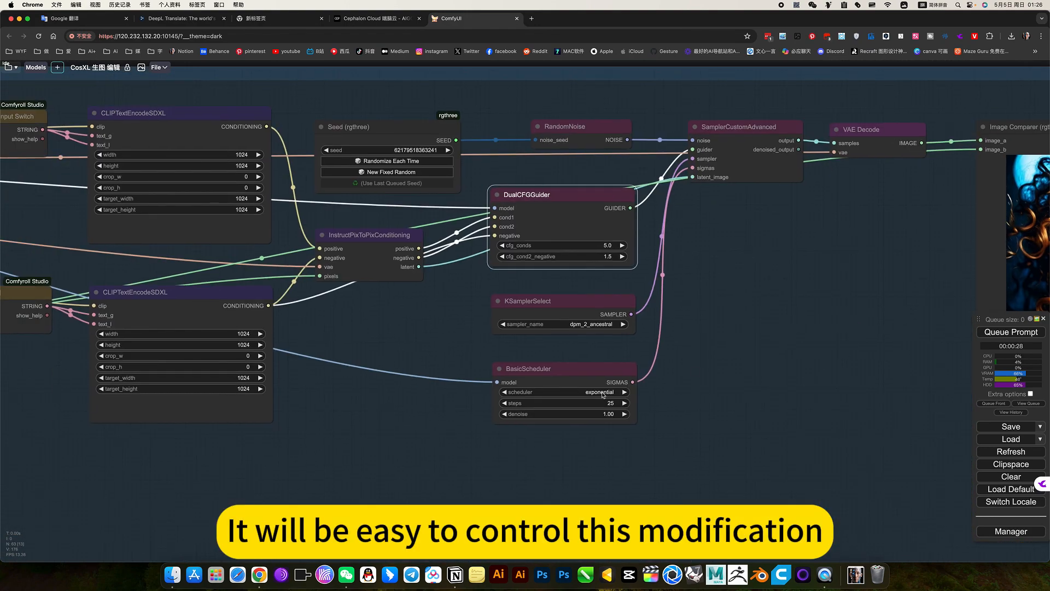
drag(290, 443, 757, 406)
drag(320, 474, 750, 462)
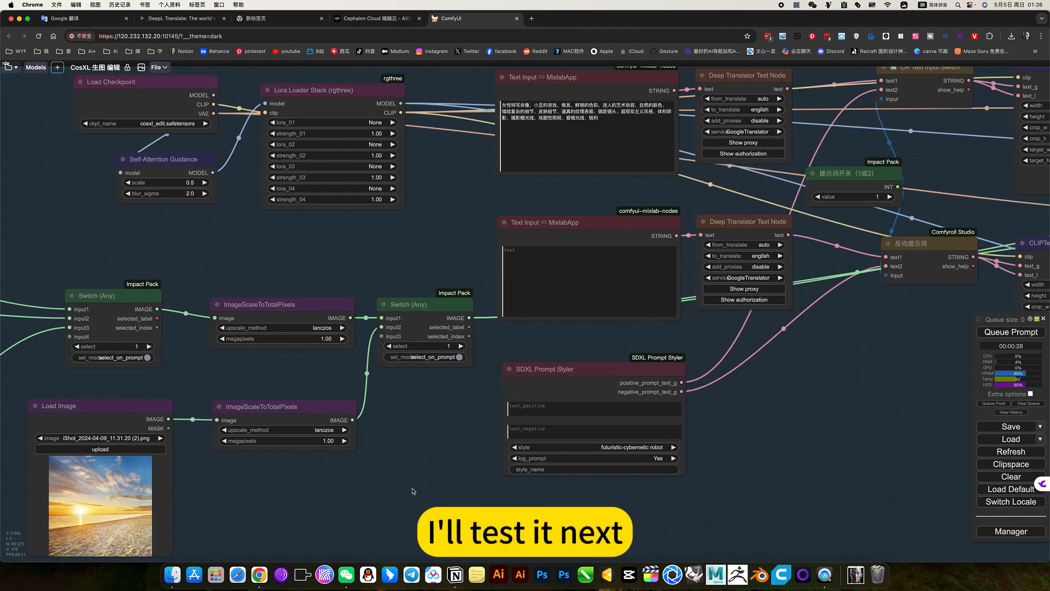
drag(182, 468, 505, 430)
scroll(635, 380, up, 5)
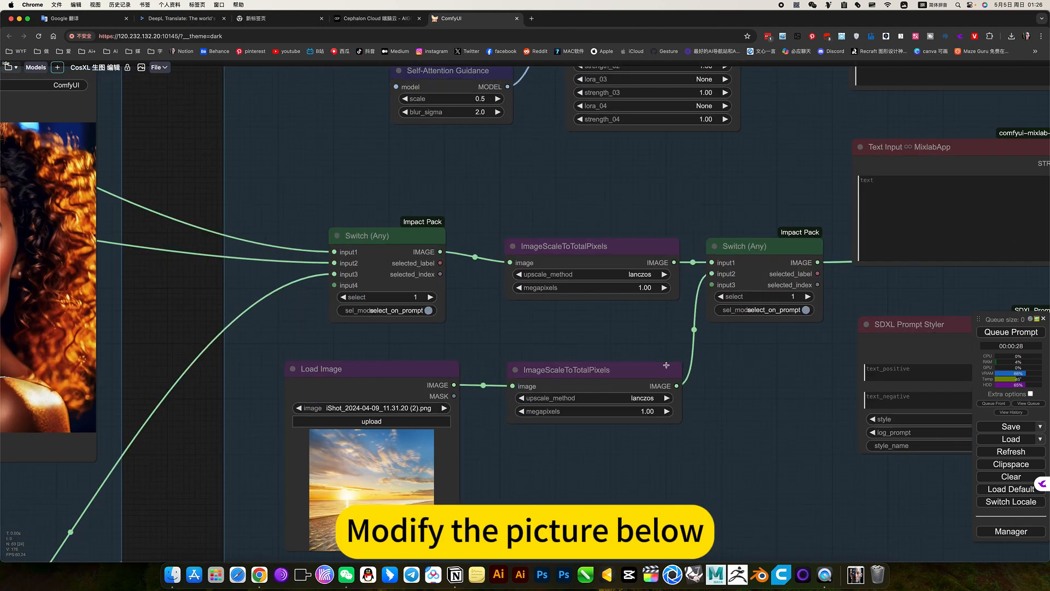
click(826, 206)
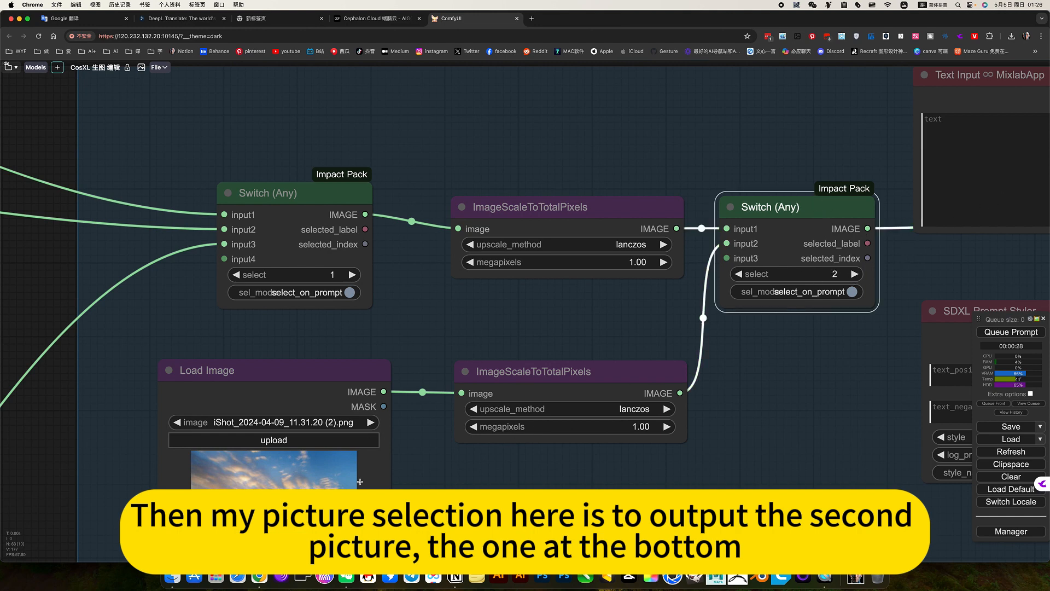
- Trace the loaded beach picture from Load Image through its ImageScaleToTotalPixels node to the output of the second Switch (Any)
click(552, 393)
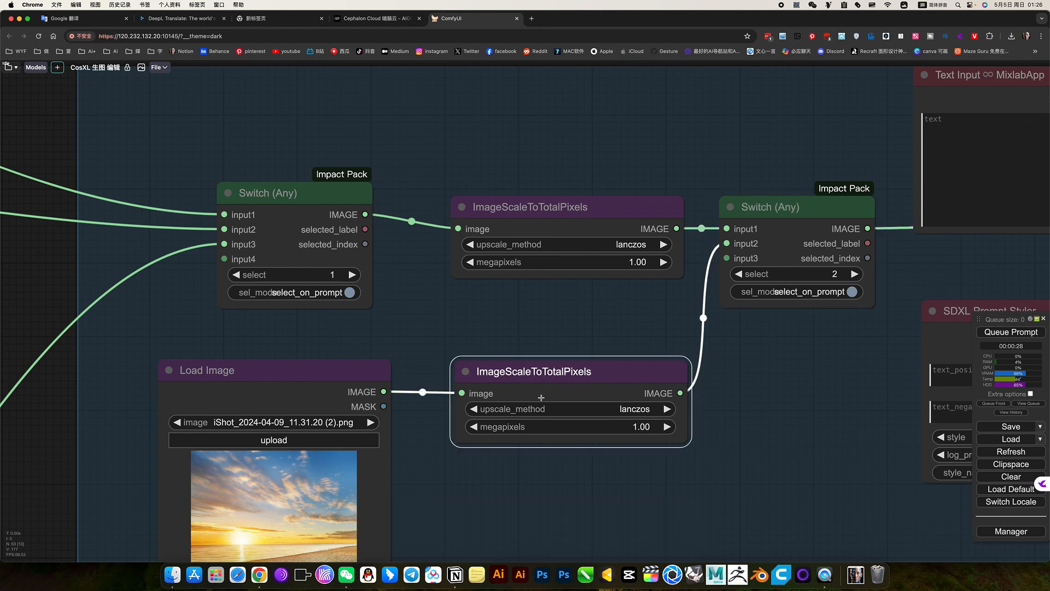
click(310, 376)
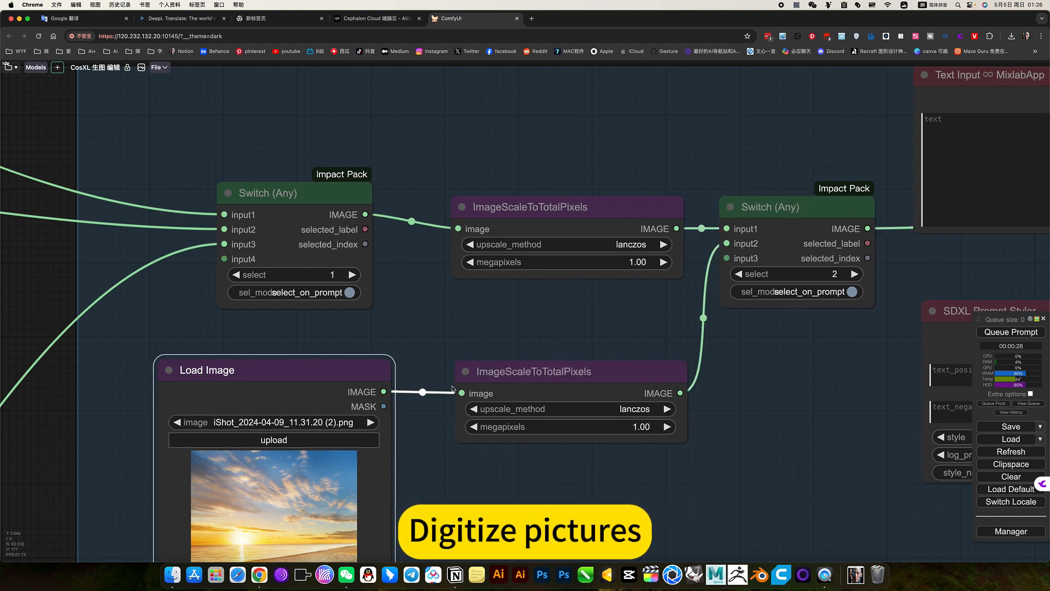
click(801, 210)
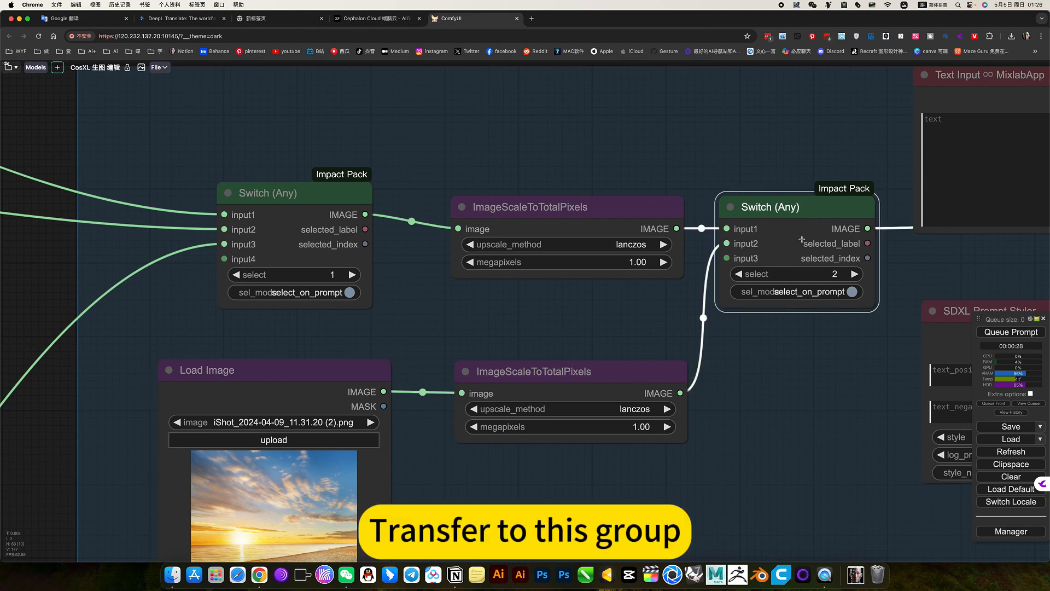
scroll(797, 339, down, 5)
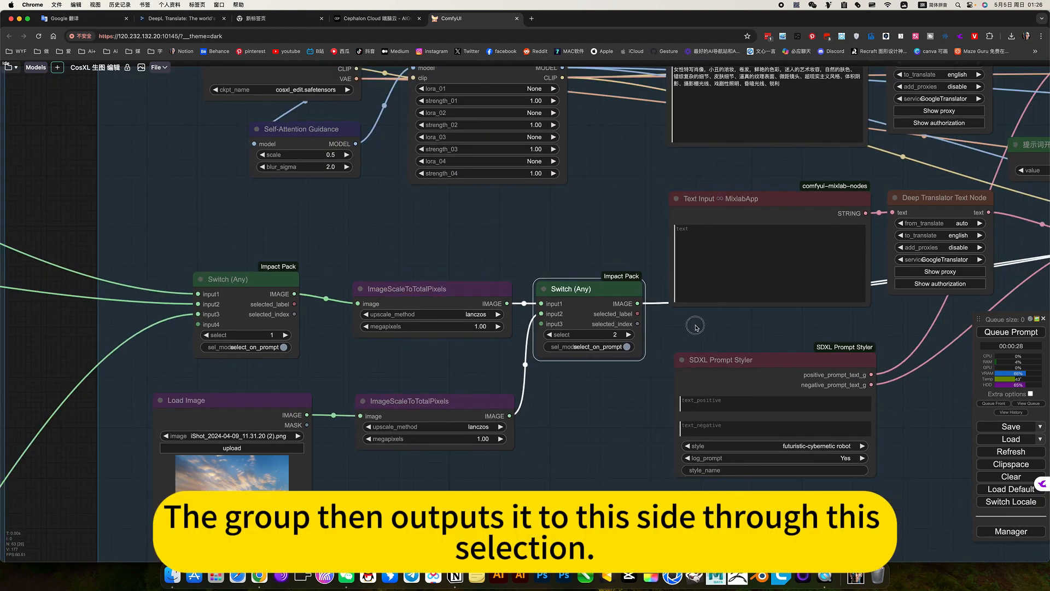
scroll(398, 392, up, 5)
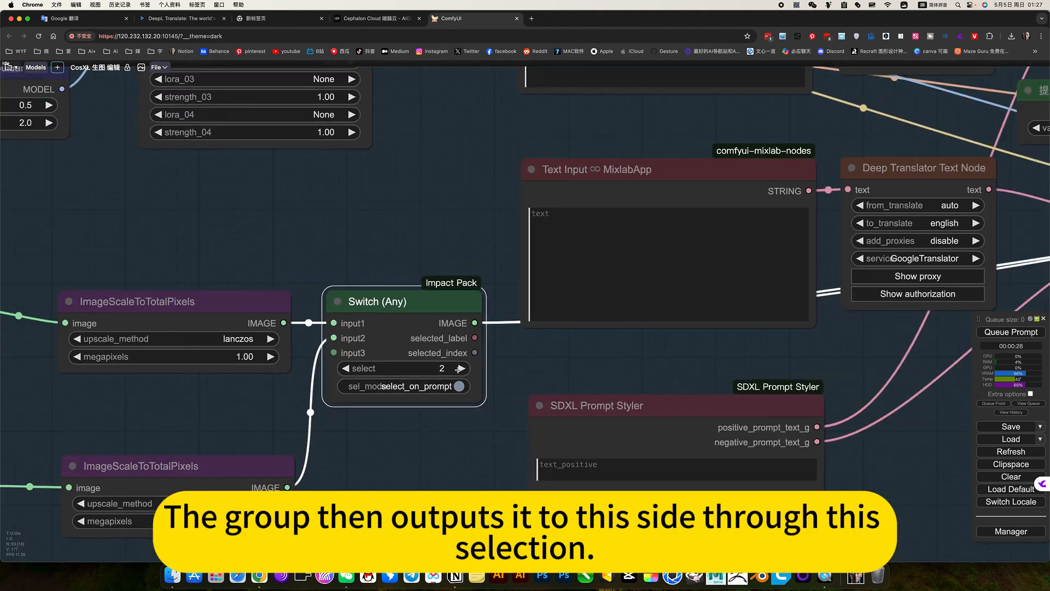
scroll(839, 377, down, 5)
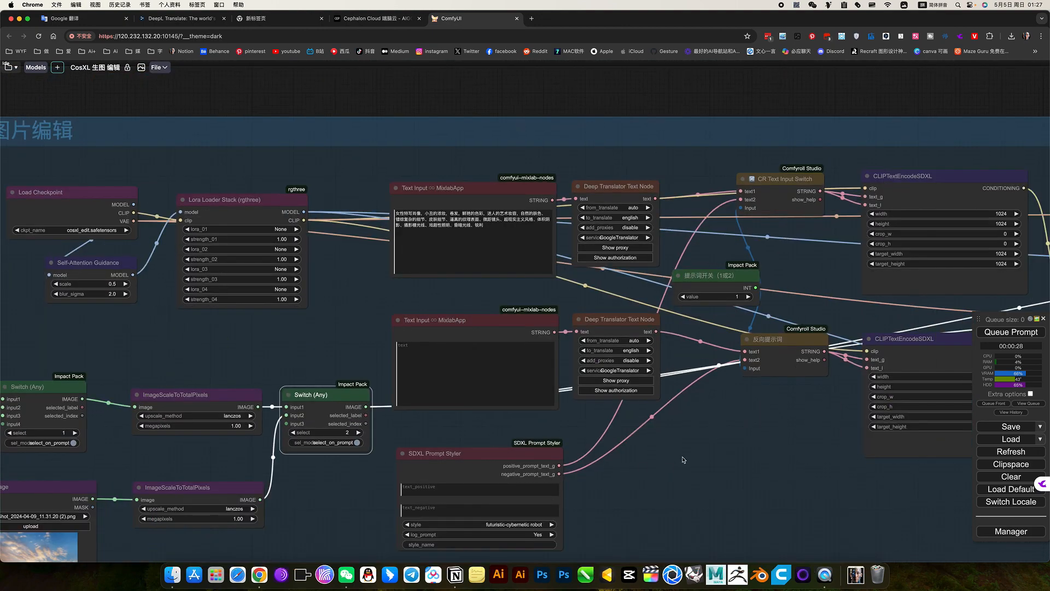
- Replace the positive prompt in the upper Text Input node of the CosXL editing group with 海边景色
drag(675, 442, 643, 422)
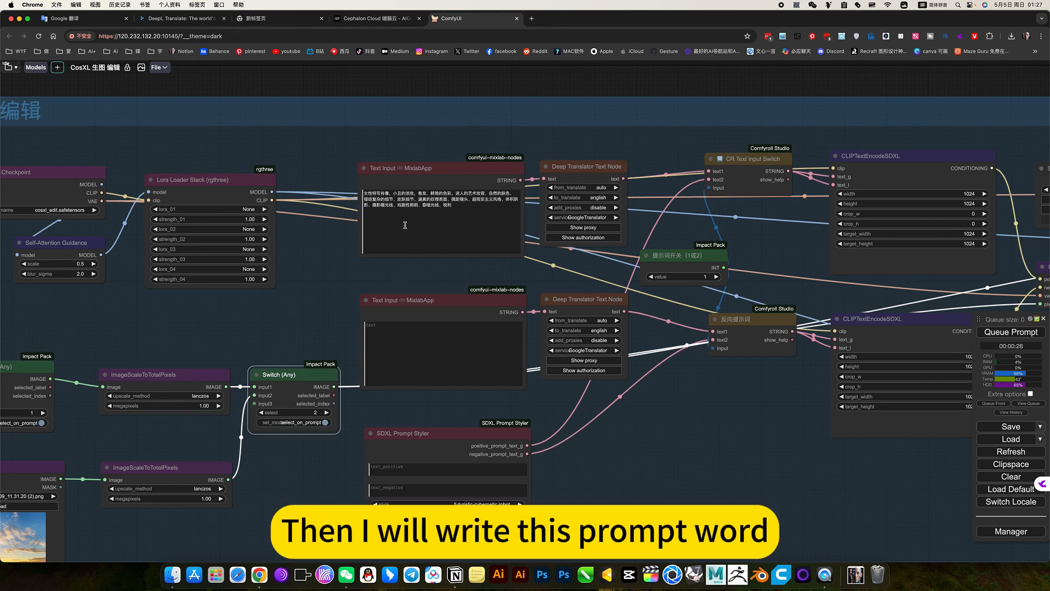
click(454, 204)
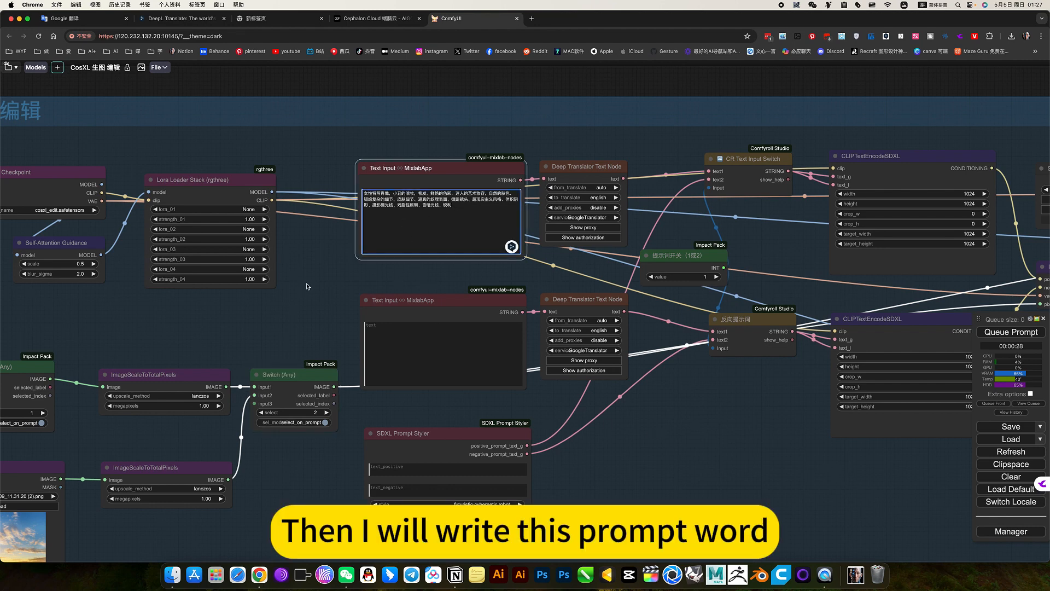
drag(298, 293, 540, 198)
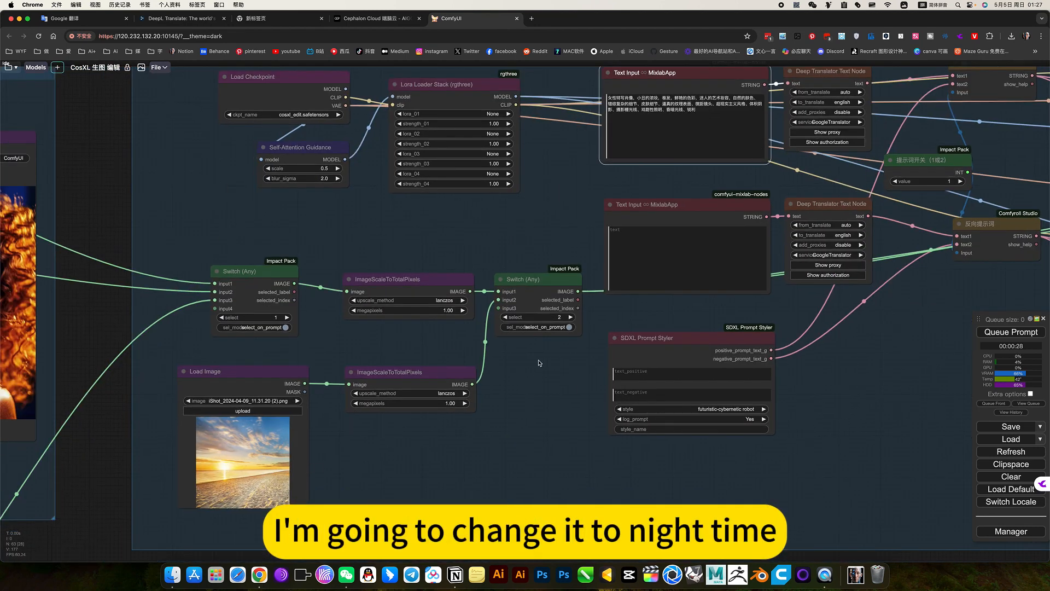
drag(548, 193, 517, 305)
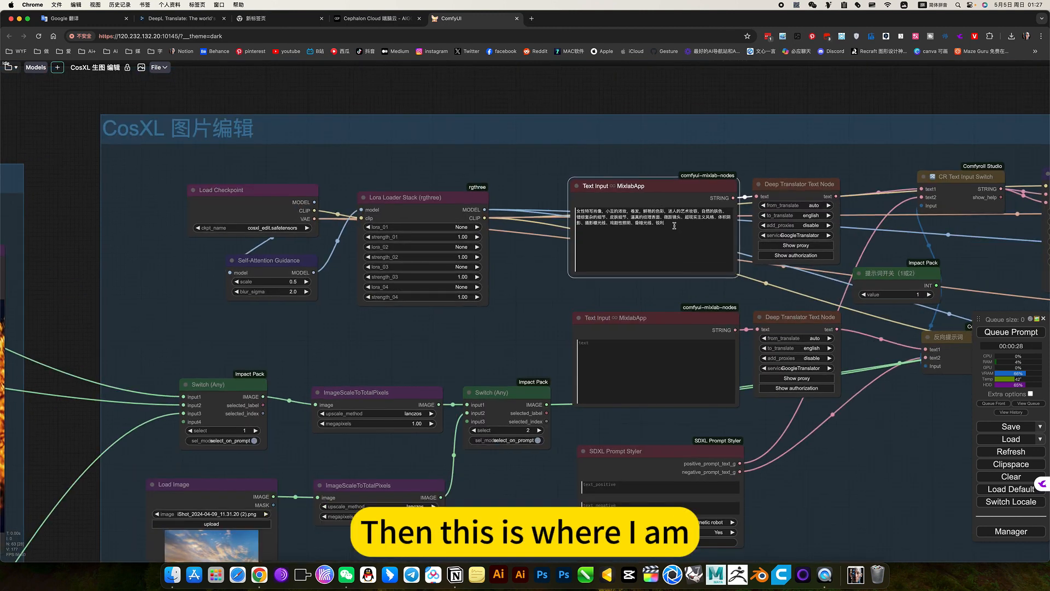
drag(673, 225, 581, 205)
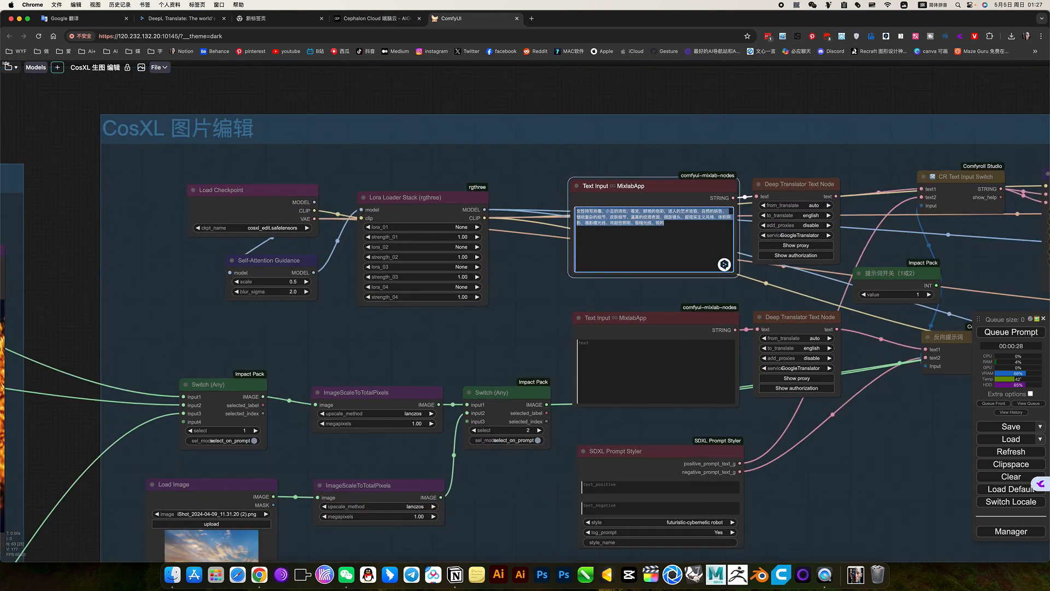
text(haibian)
key(space)
text(jings)
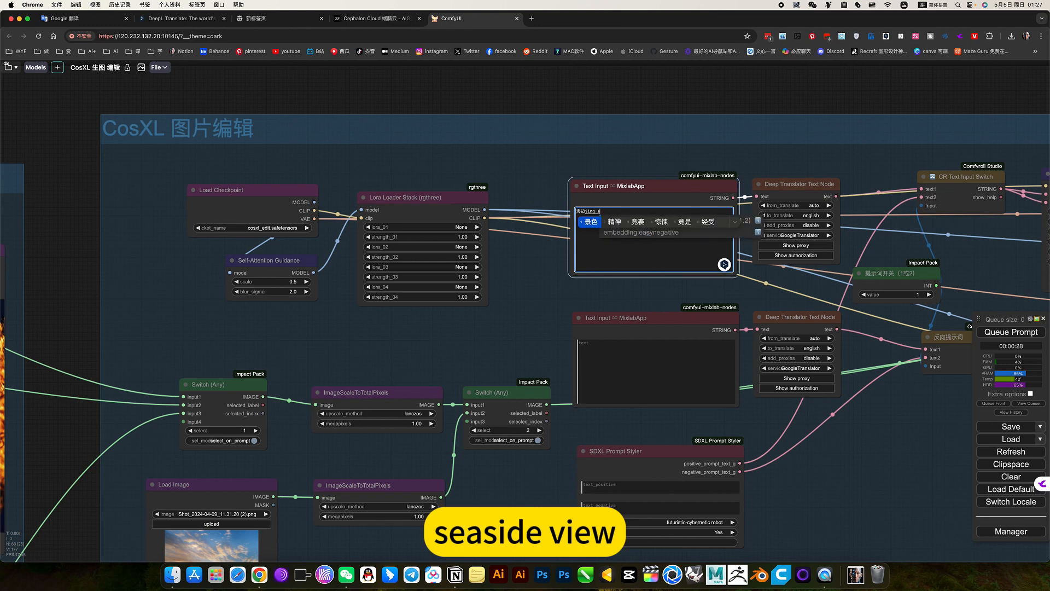
key(space)
- Continue the positive prompt with a comma and 夜晚
text(,huangh)
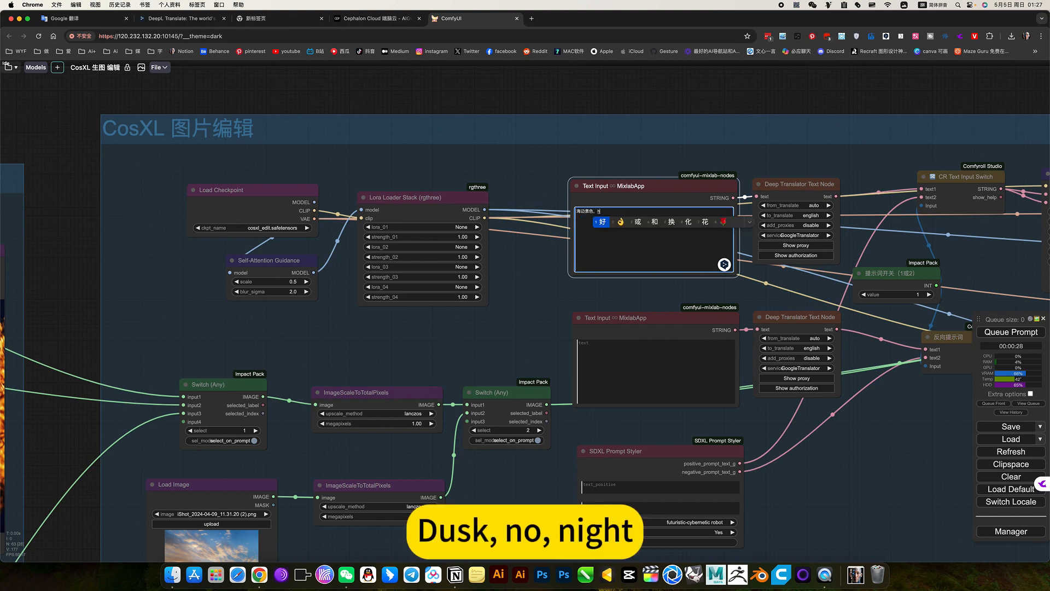
key(BackSpace)
key(BackSpace)
key(BackSpace)
key(BackSpace)
key(BackSpace)
key(BackSpace)
text(yew)
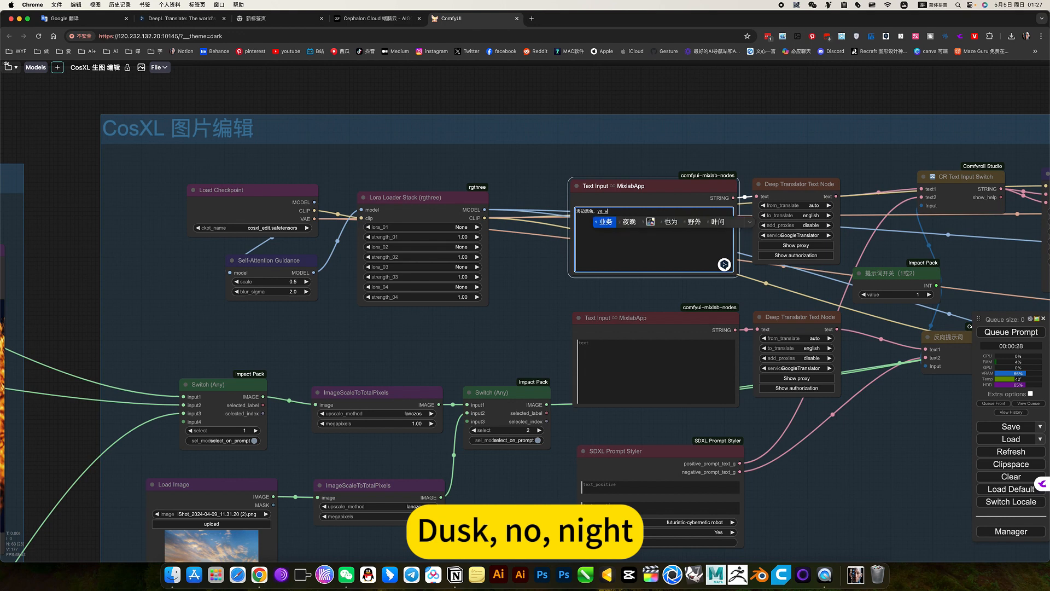
text(2)
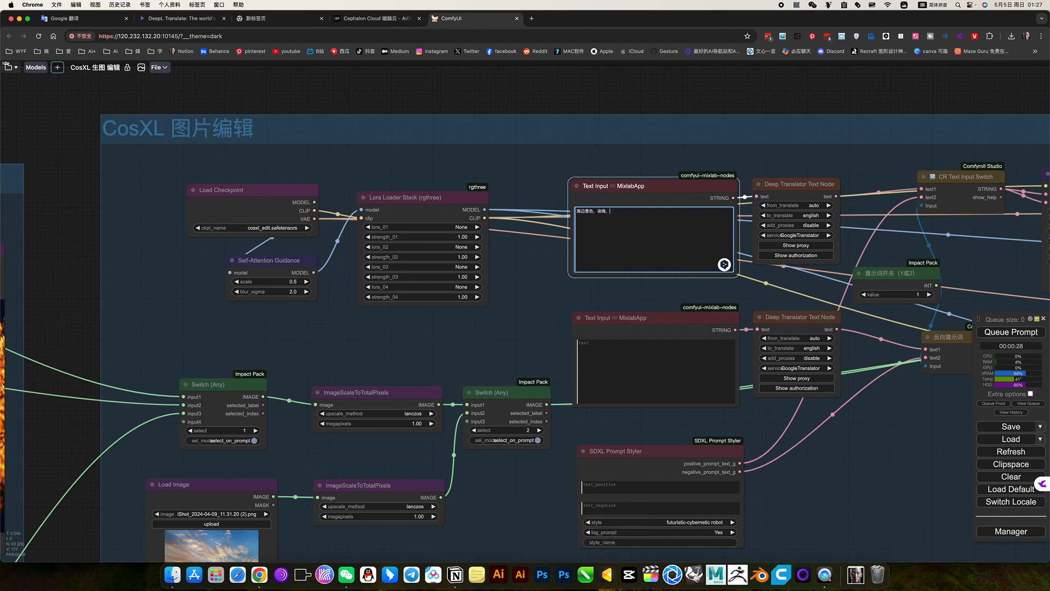
- Complete the positive prompt with the comma-separated terms 满天星 and 极光
text(，mant)
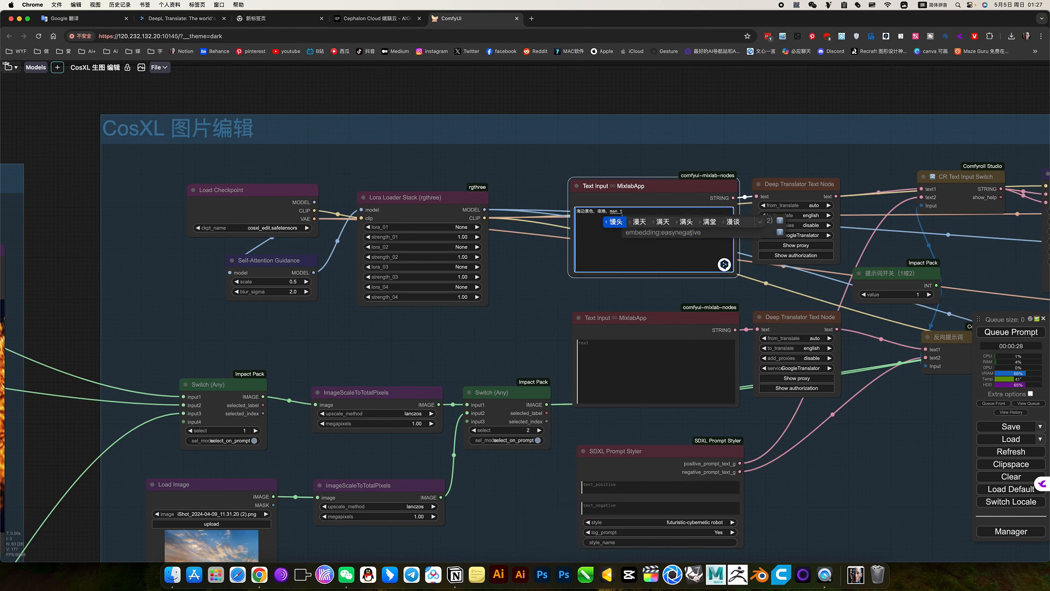
text(3xing)
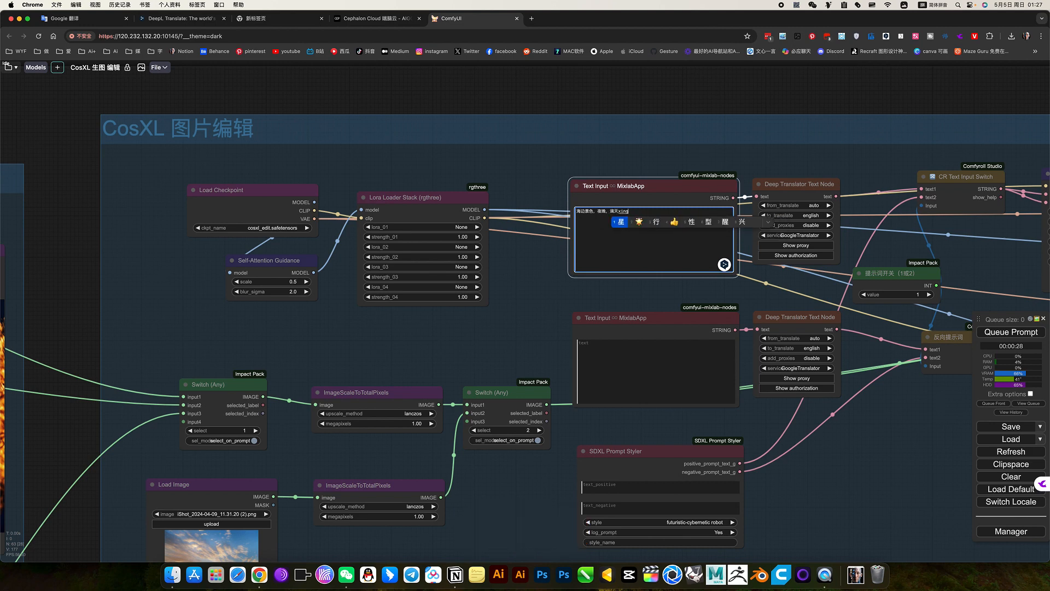
key(space)
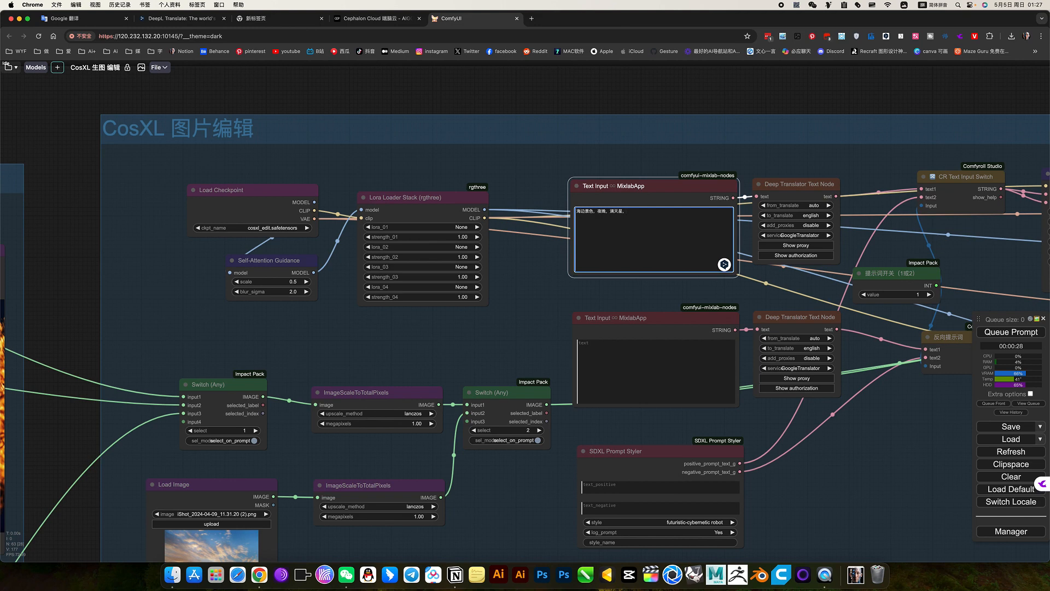
text(，jiguang)
key(space)
- Shift the 反向提示词 switch node slightly closer to the Deep Translator Text Node beside it
double_click(853, 429)
scroll(793, 350, right, 5)
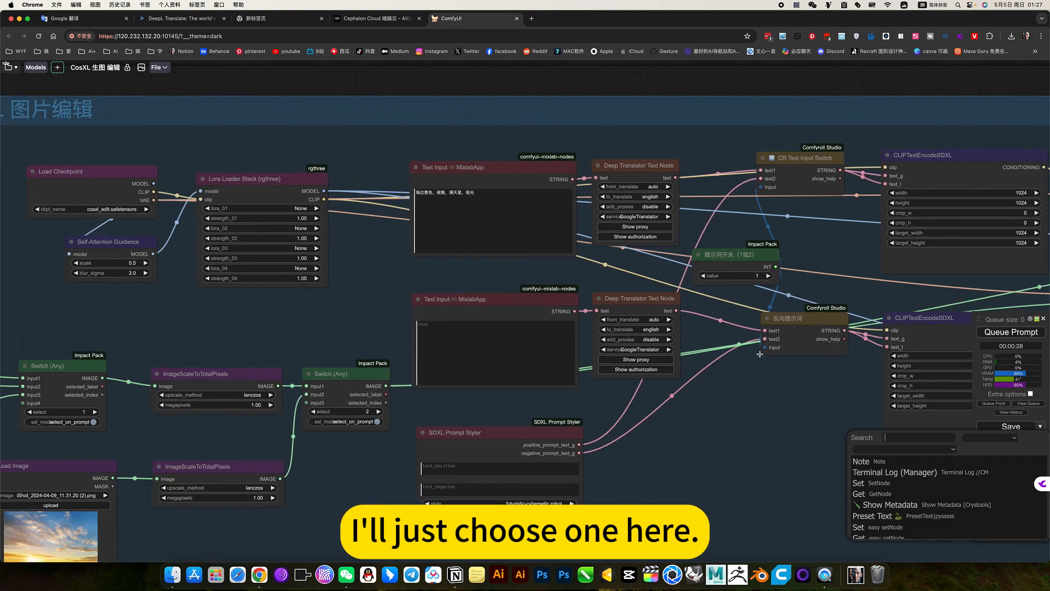
drag(761, 354, 664, 349)
drag(732, 316, 793, 315)
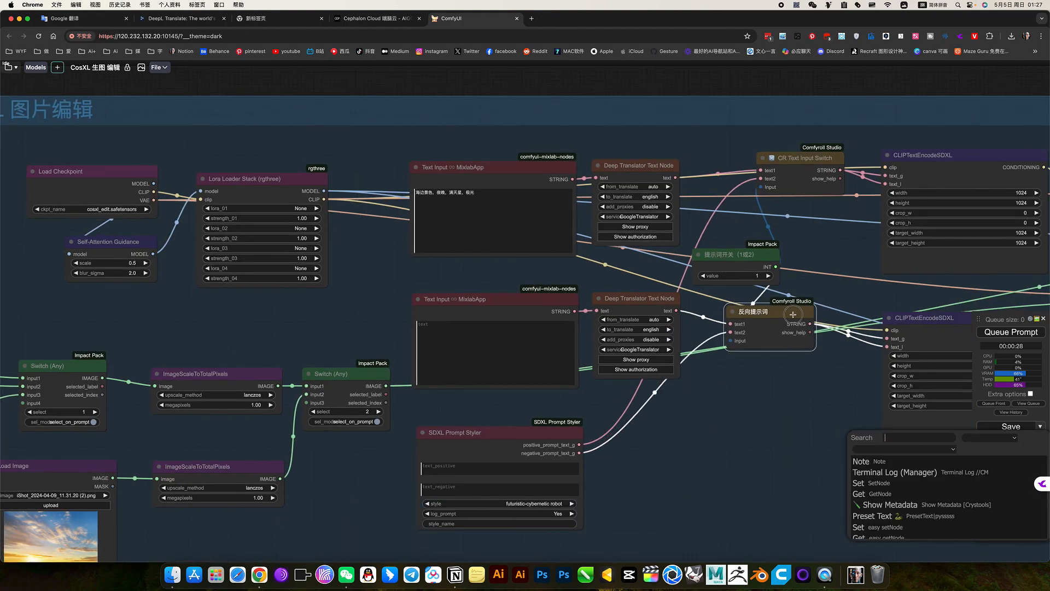
drag(802, 386, 535, 371)
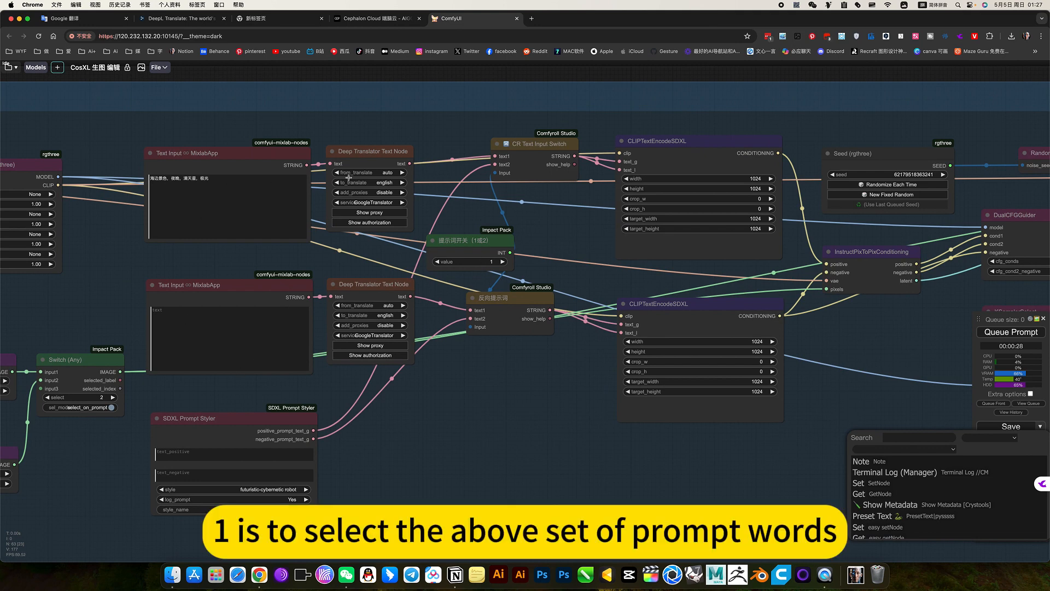
- Examine how the SDXL Prompt Styler's positive and negative outputs connect to the text2 inputs of the two prompt switches
mouse_move(240, 443)
mouse_down()
mouse_move(240, 496)
mouse_move(245, 444)
mouse_up()
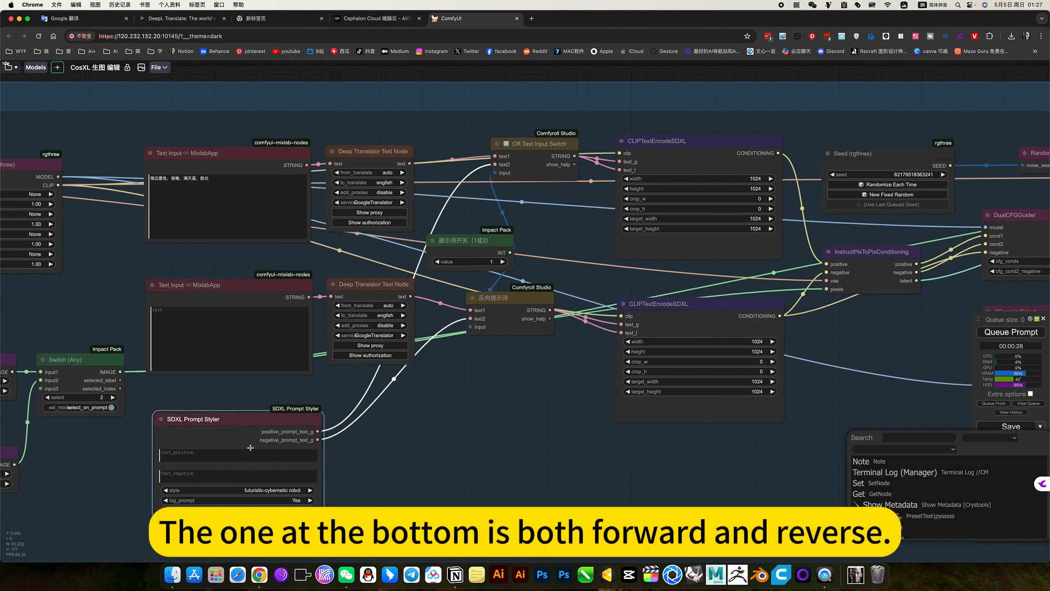
scroll(254, 432, up, 2)
scroll(370, 426, up, 2)
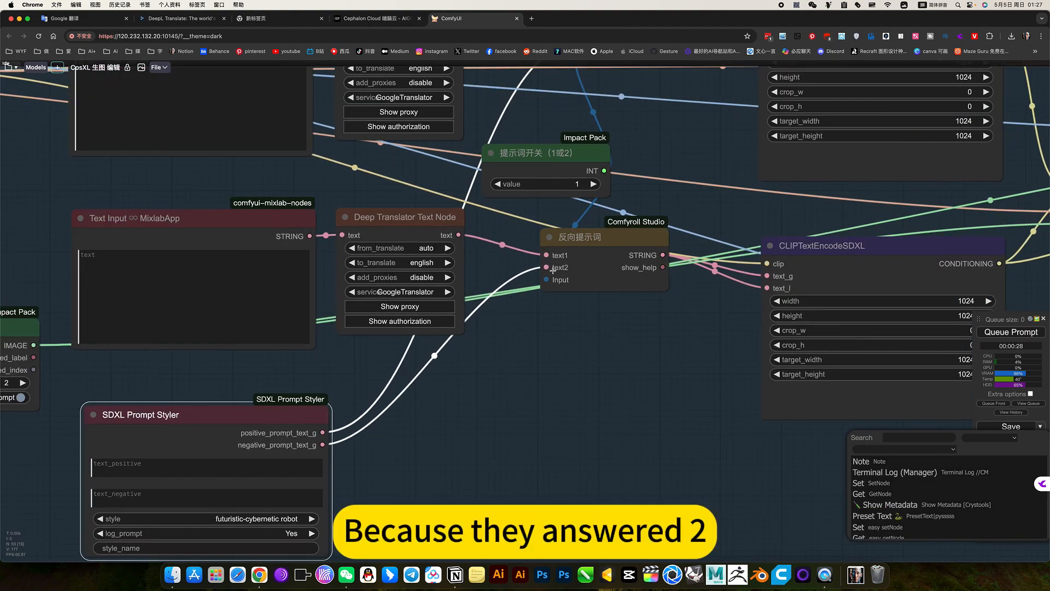
scroll(552, 270, up, 3)
scroll(486, 312, down, 4)
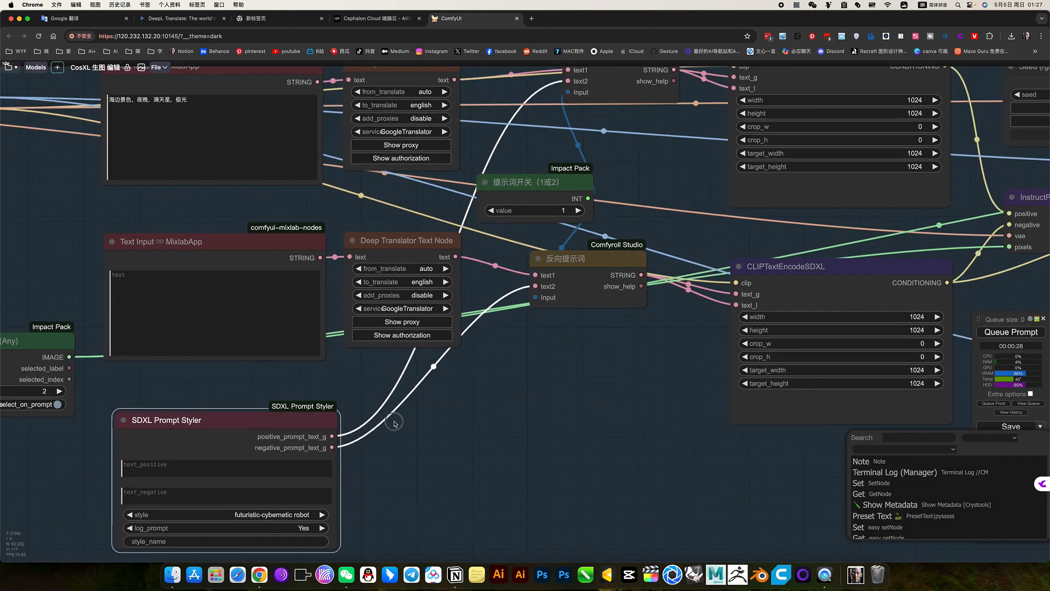
- Queue the night-time beach edit and bring the sampler nodes and Image Comparer into view
drag(394, 423, 130, 456)
click(1010, 331)
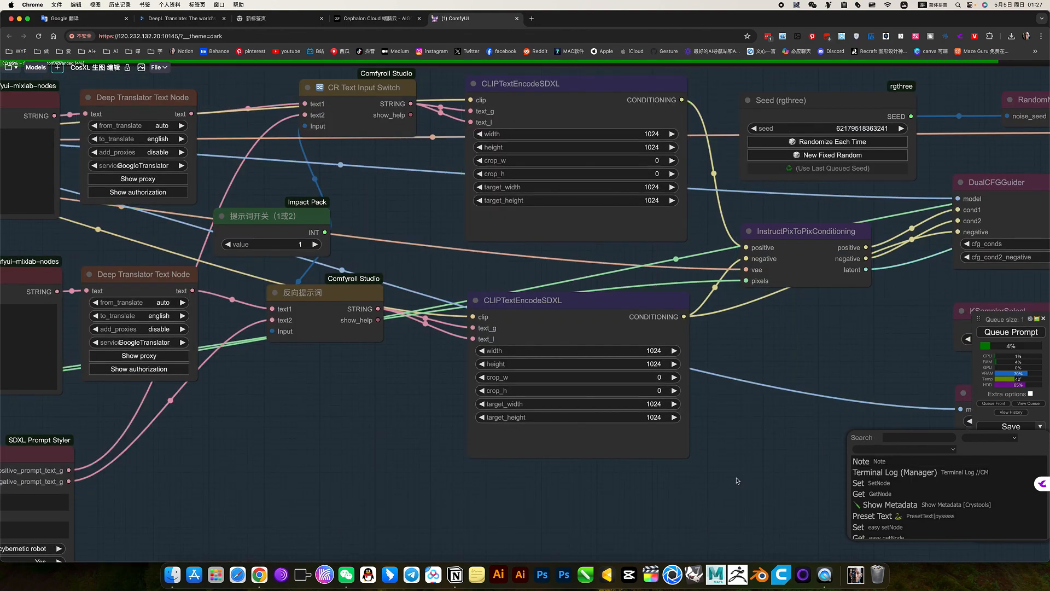
scroll(590, 485, down, 6)
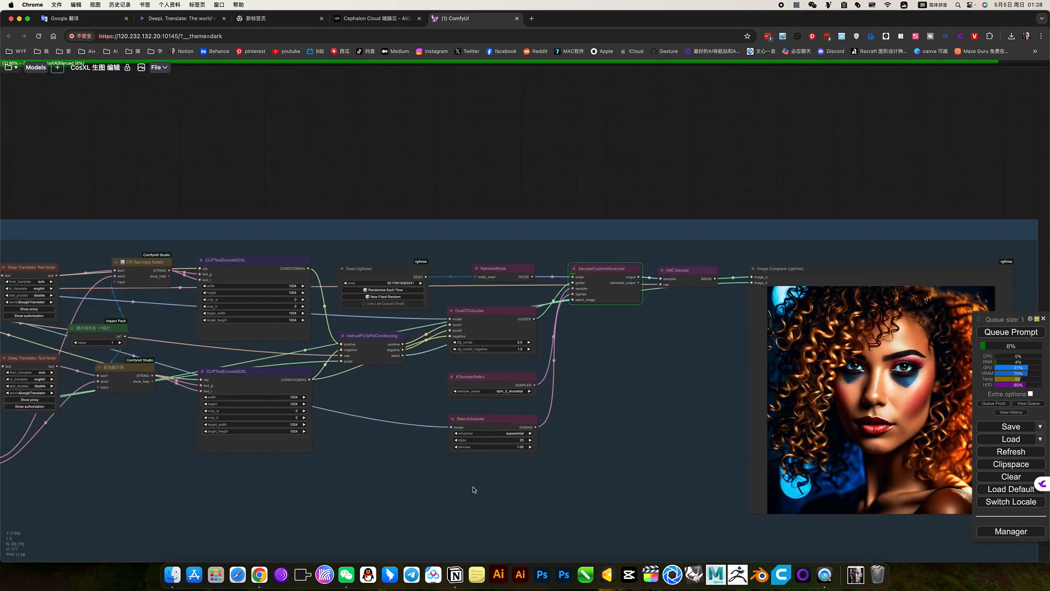
scroll(552, 398, right, 5)
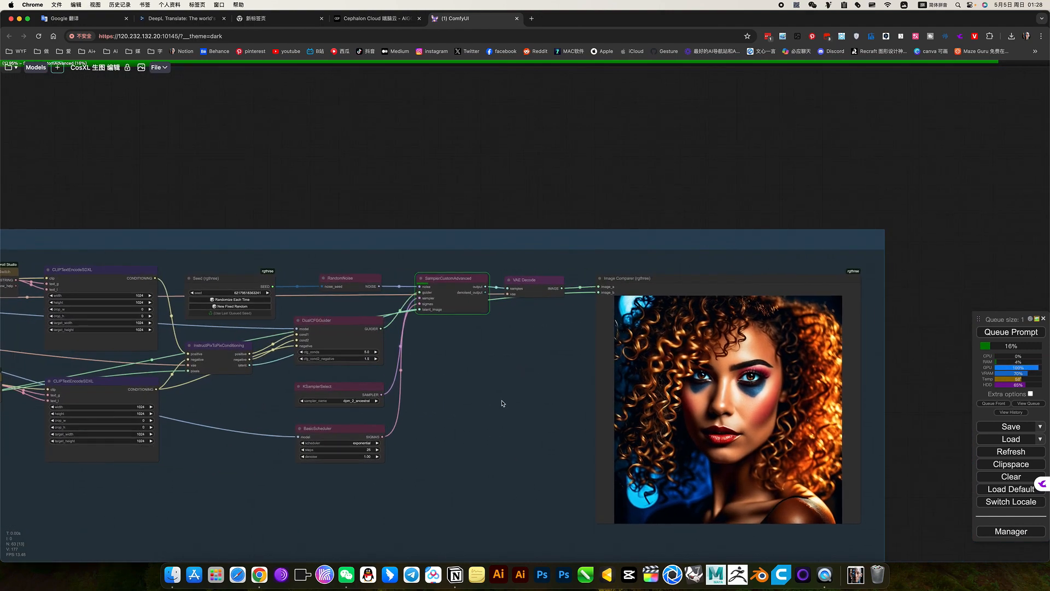
scroll(400, 330, up, 5)
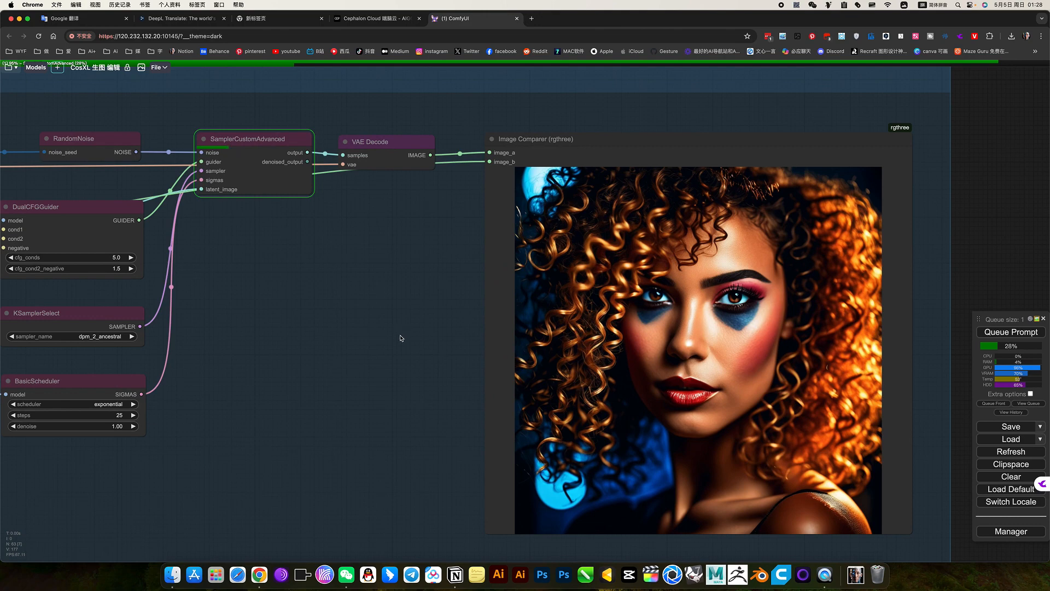
click(327, 271)
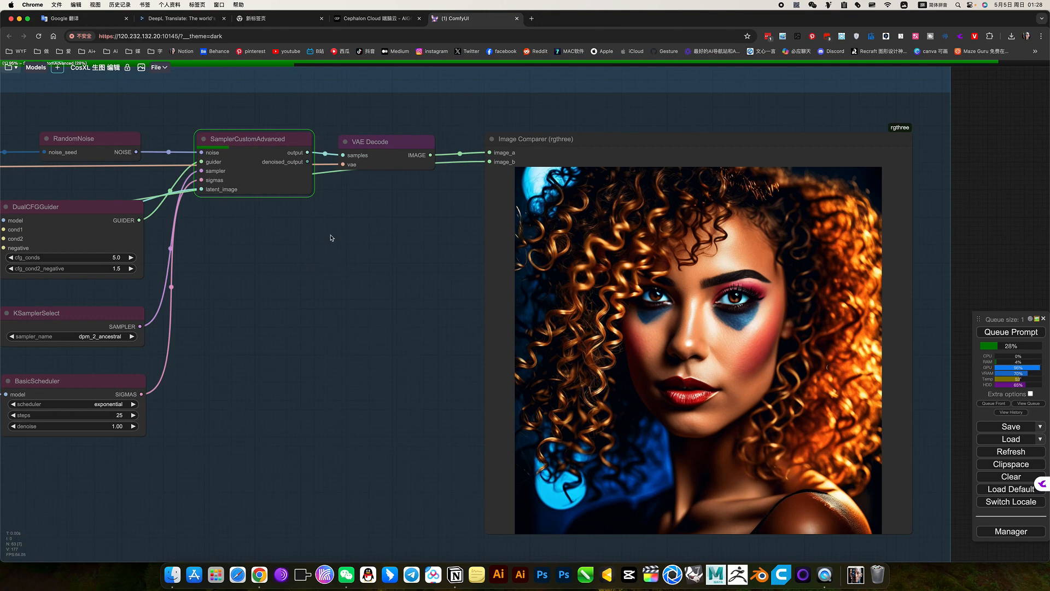
- Switch to the Cephalon Cloud page to look at its AIGC applications and GPU options, and return to the ComfyUI workflow
click(376, 19)
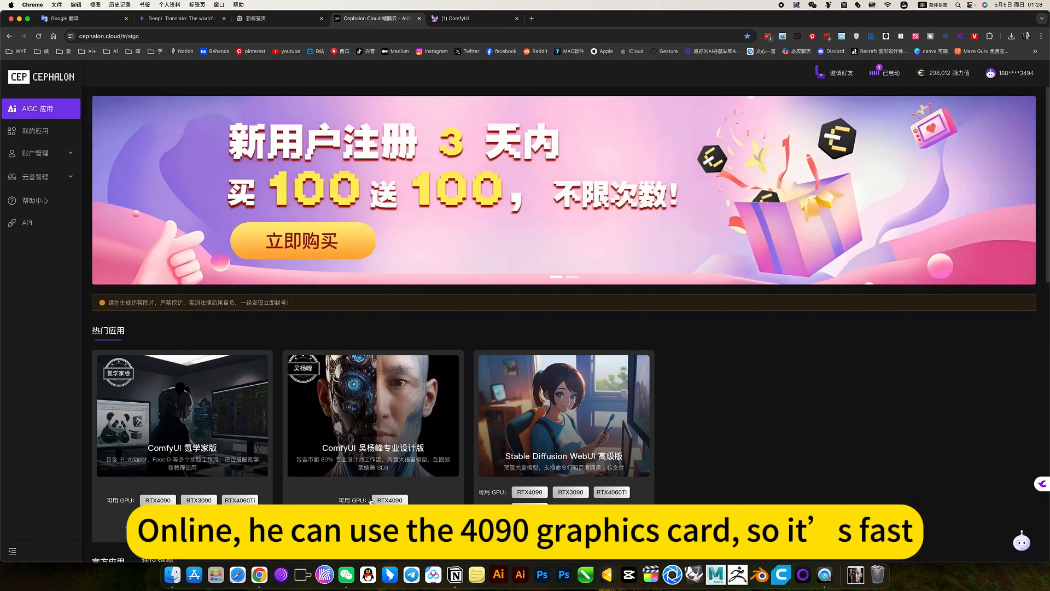
click(456, 18)
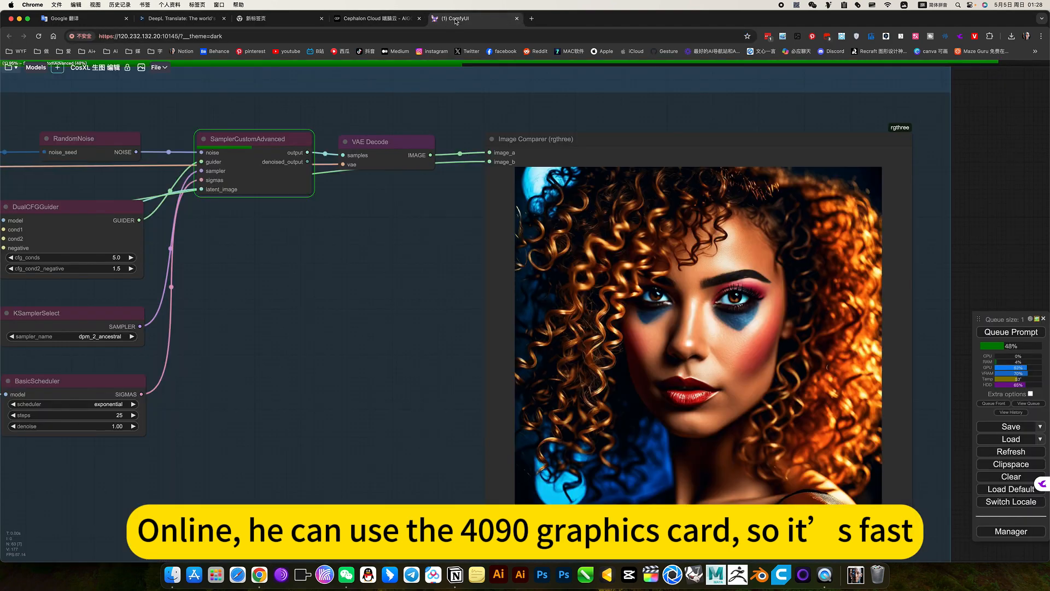
mouse_move(419, 279)
mouse_down()
mouse_move(446, 324)
mouse_move(435, 276)
mouse_up()
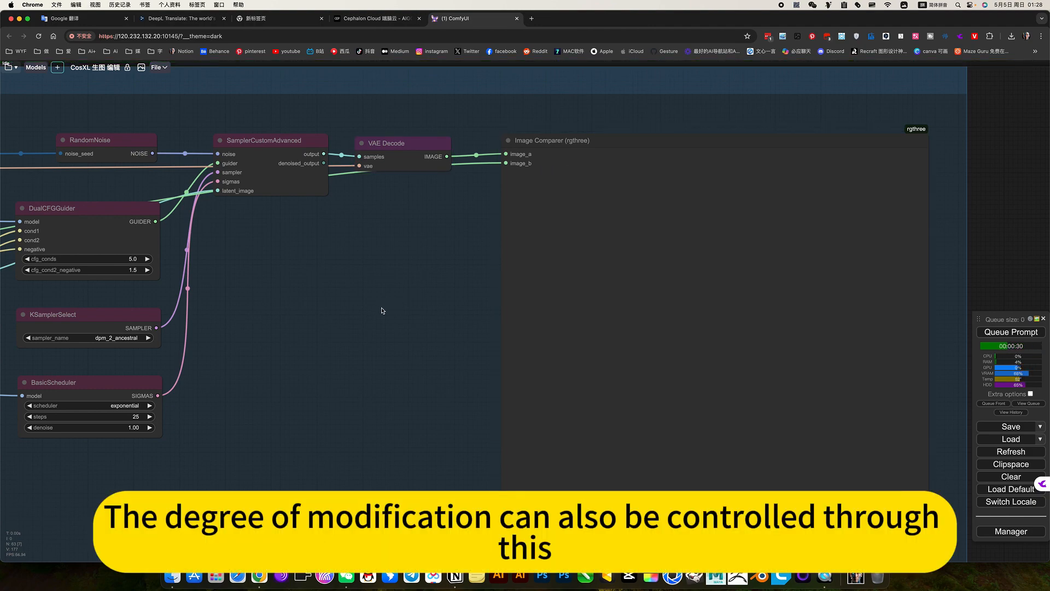
- Review the edited beach picture in the Image Comparer together with the DualCFGGuider and sampling nodes
click(373, 304)
scroll(360, 301, left, 5)
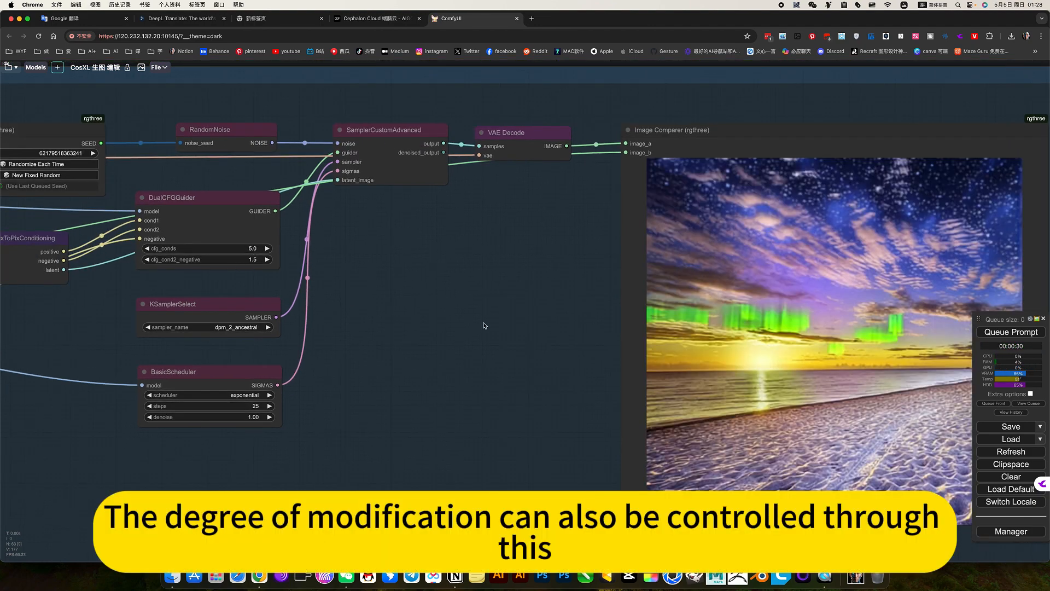
click(441, 325)
scroll(432, 328, right, 6)
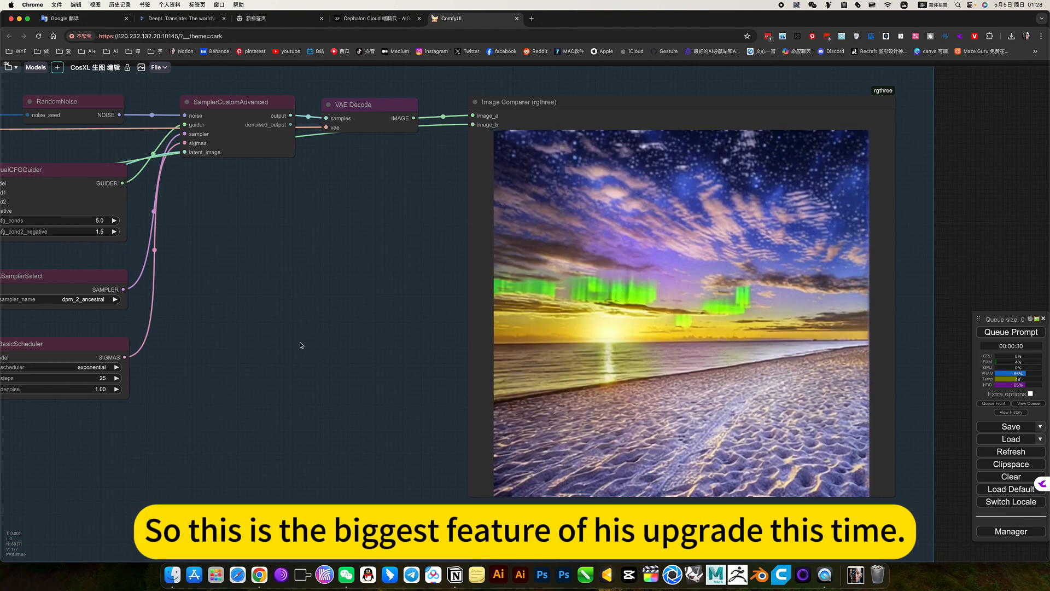
scroll(506, 397, left, 10)
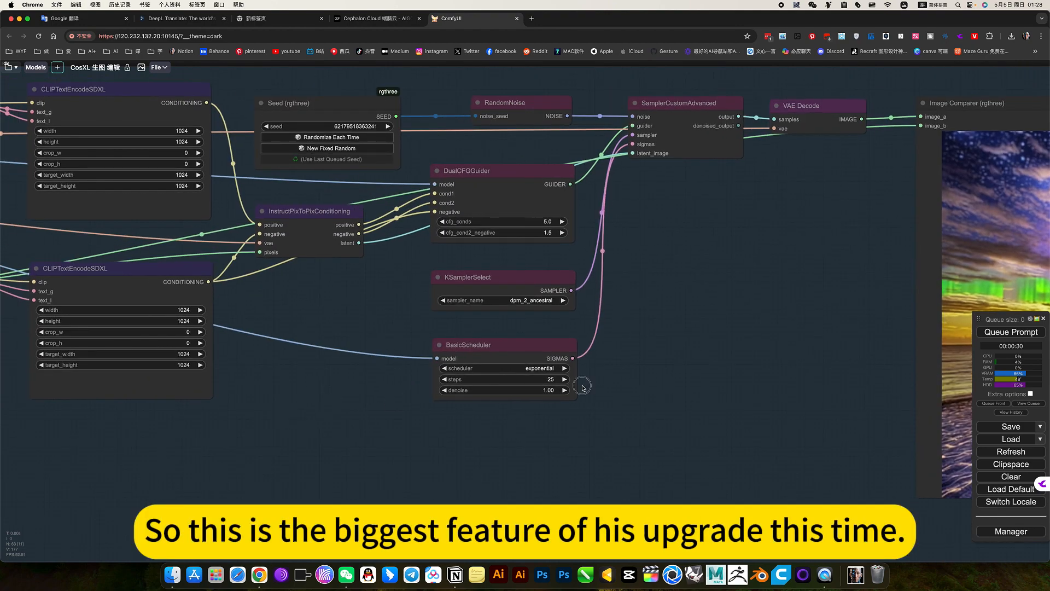
- Set the image Switch (Any) after the ImageScaleToTotalPixels nodes to input 1 so the edit uses the generated portrait
scroll(584, 384, left, 15)
drag(259, 427, 609, 457)
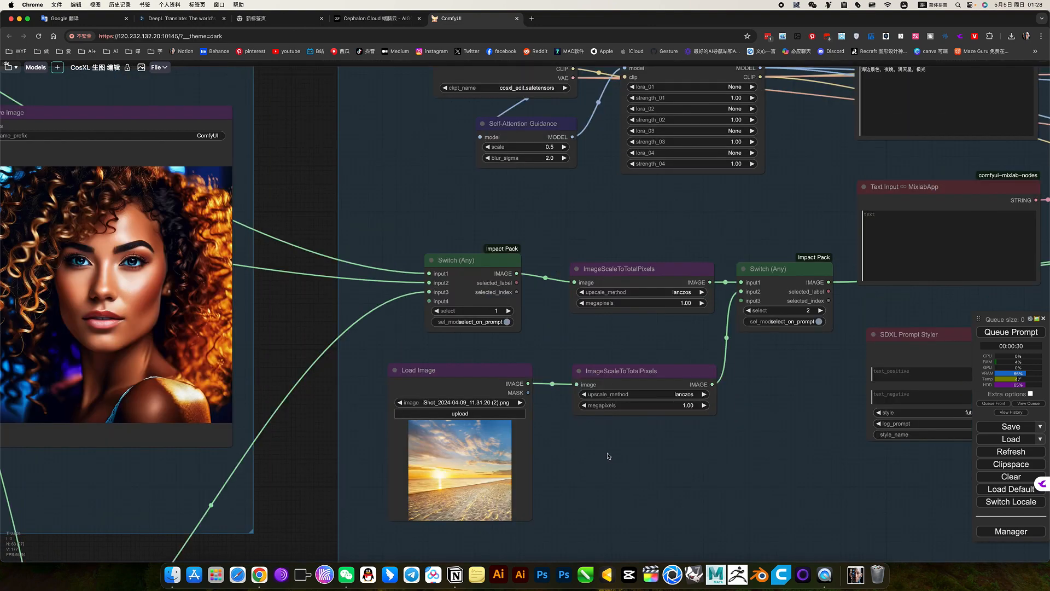
drag(663, 482, 618, 517)
drag(722, 459, 411, 407)
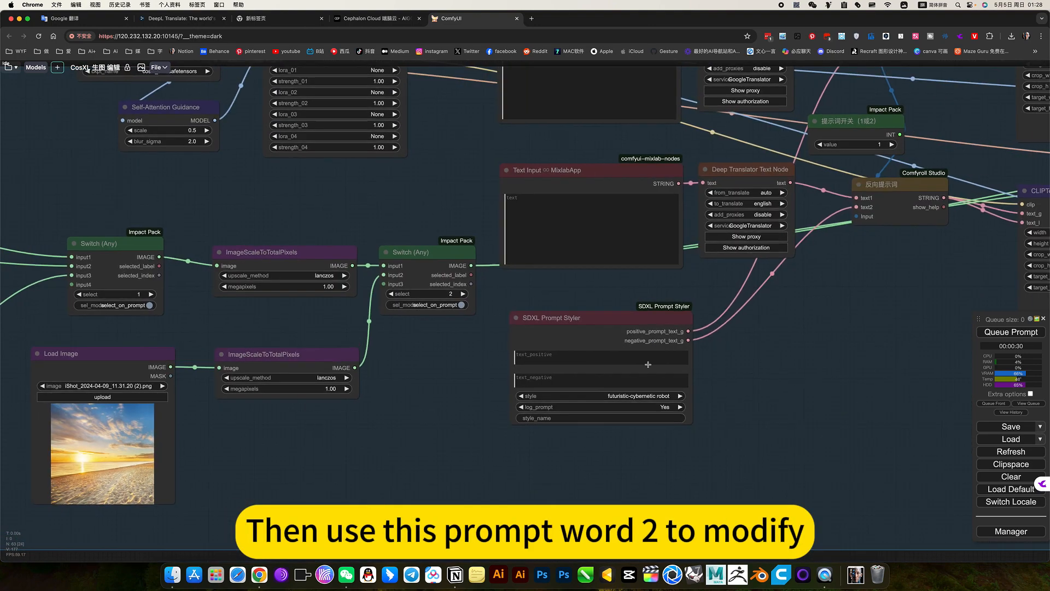
click(628, 322)
scroll(425, 392, left, 10)
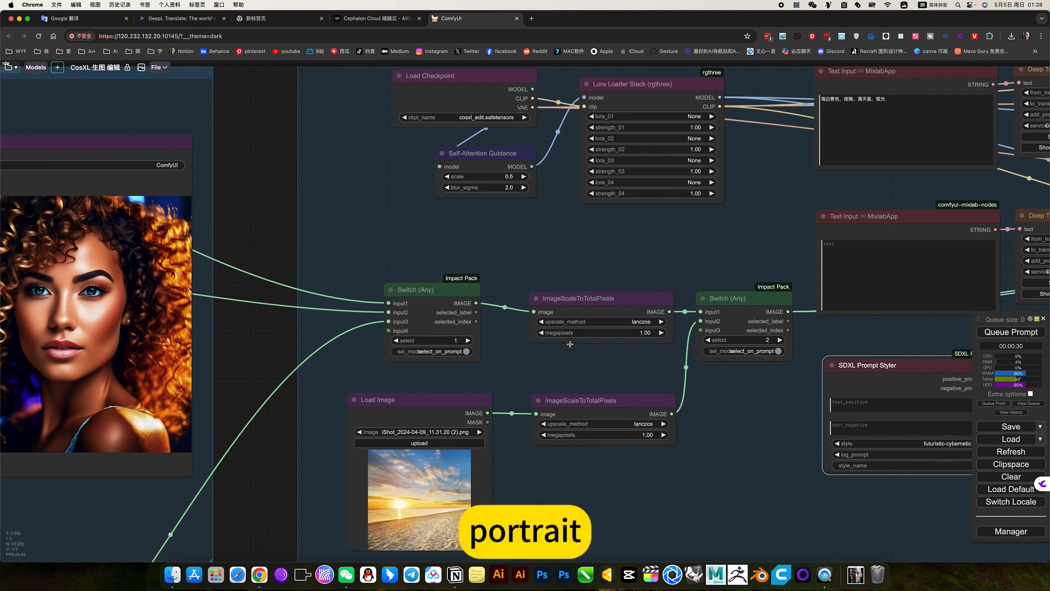
click(708, 340)
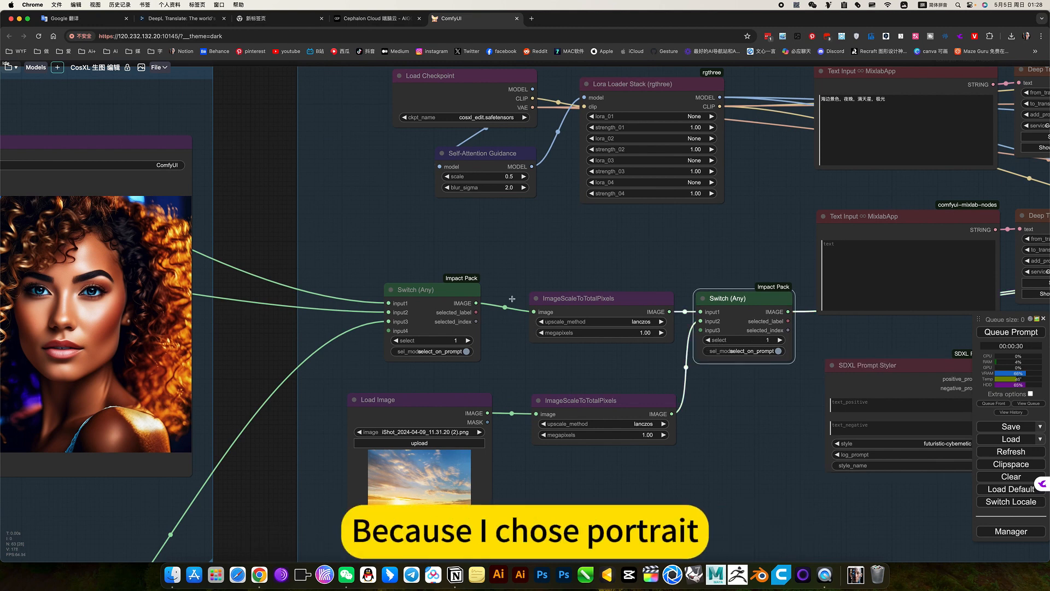
scroll(388, 264, up, 5)
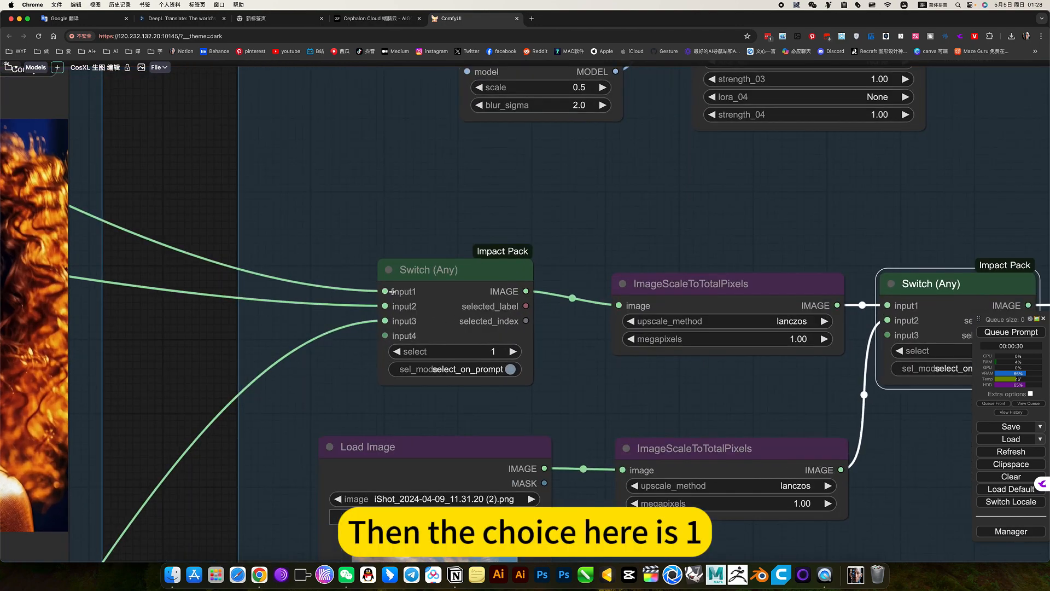
scroll(318, 201, down, 5)
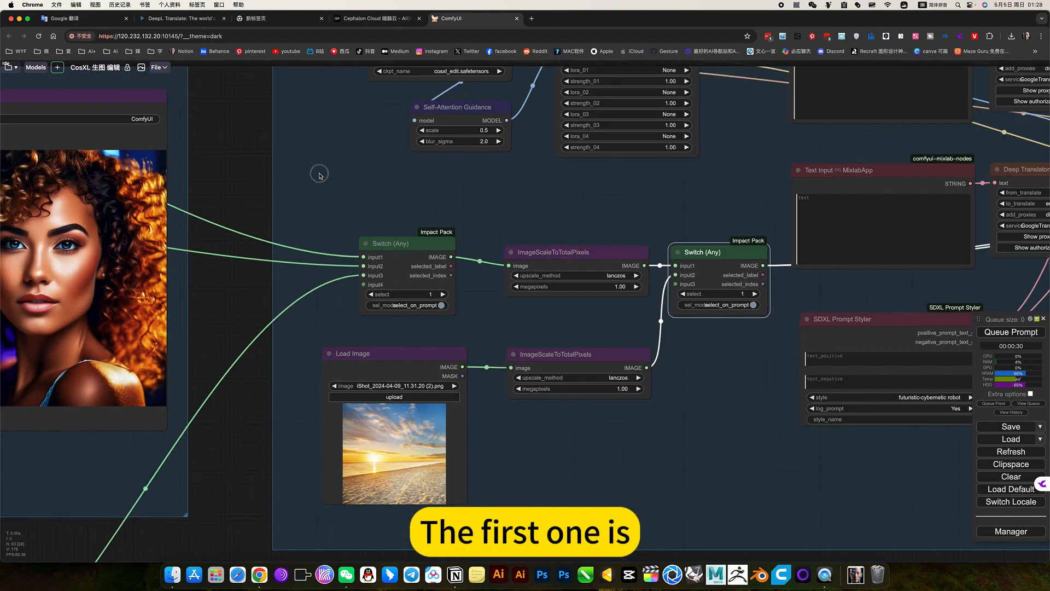
drag(319, 175, 600, 312)
scroll(600, 312, down, 8)
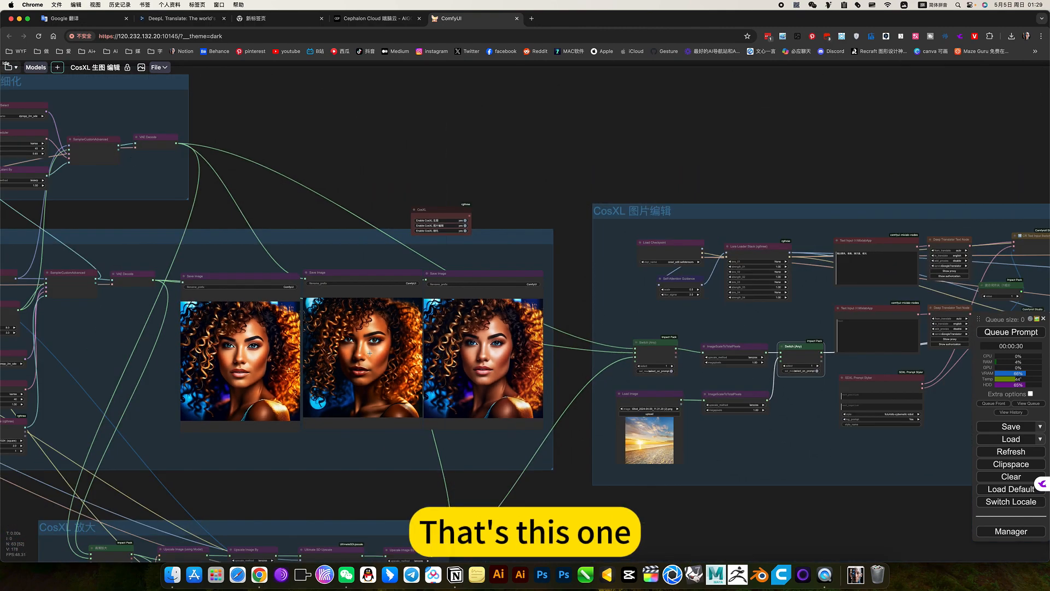
- Set the prompt switch (提示词开关) value to 2 so both text switches take the SDXL Prompt Styler's output
scroll(629, 333, right, 5)
scroll(642, 362, up, 2)
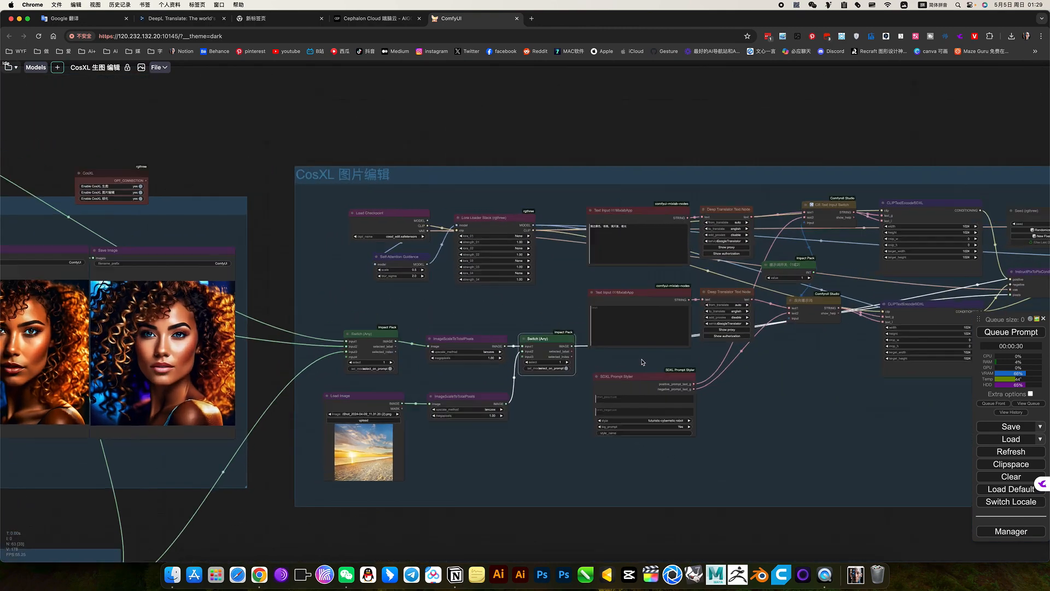
scroll(643, 362, up, 6)
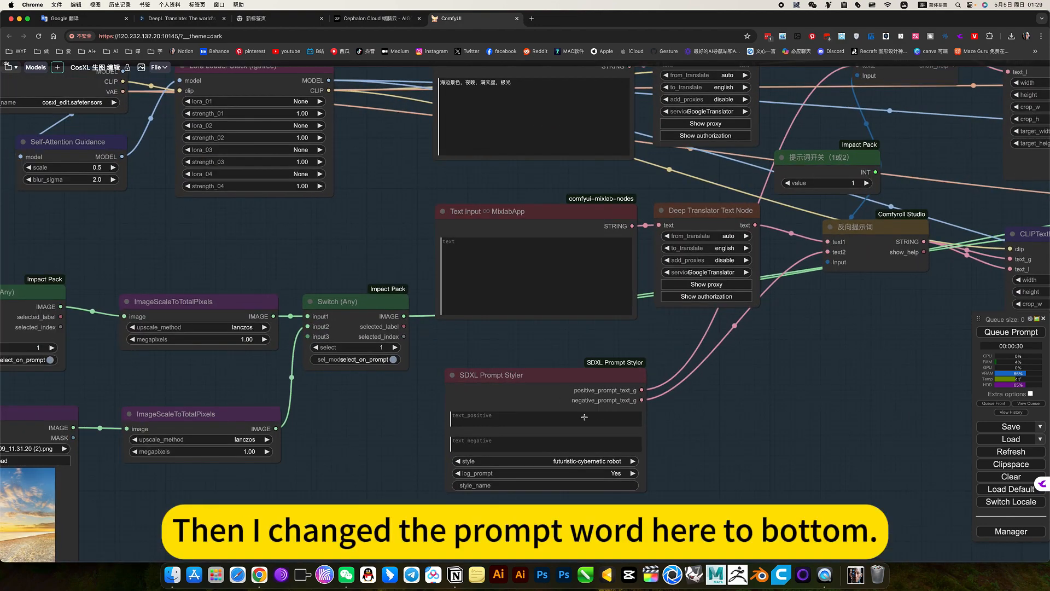
click(866, 184)
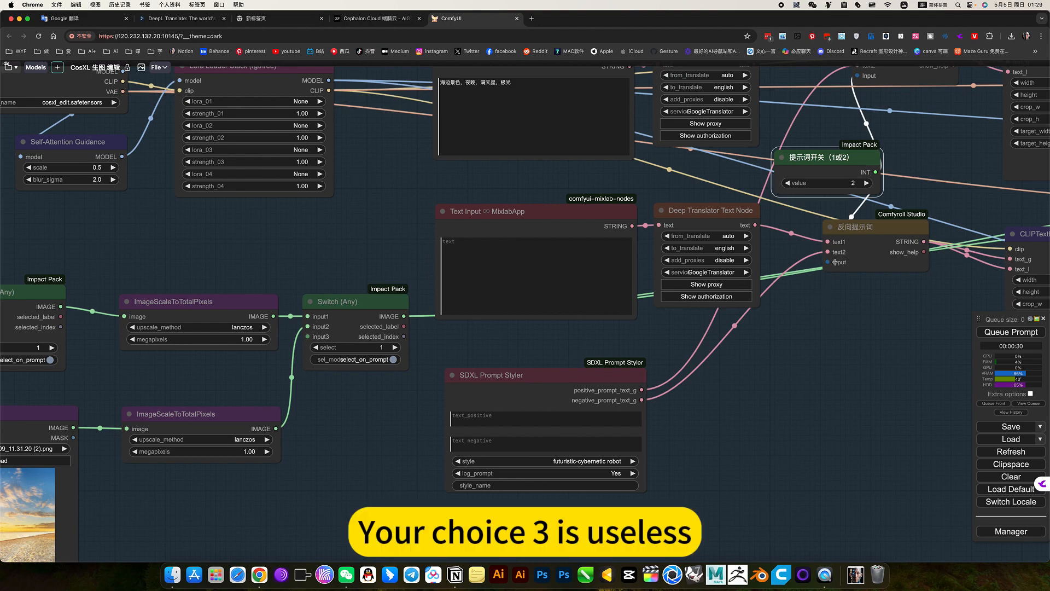
scroll(843, 243, up, 5)
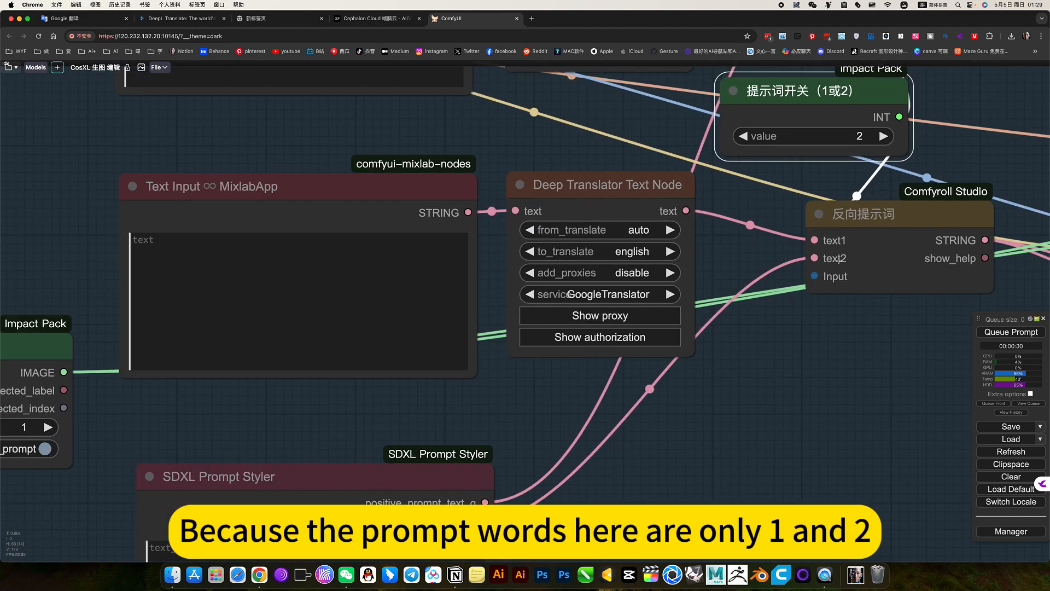
scroll(830, 310, down, 5)
scroll(622, 410, up, 2)
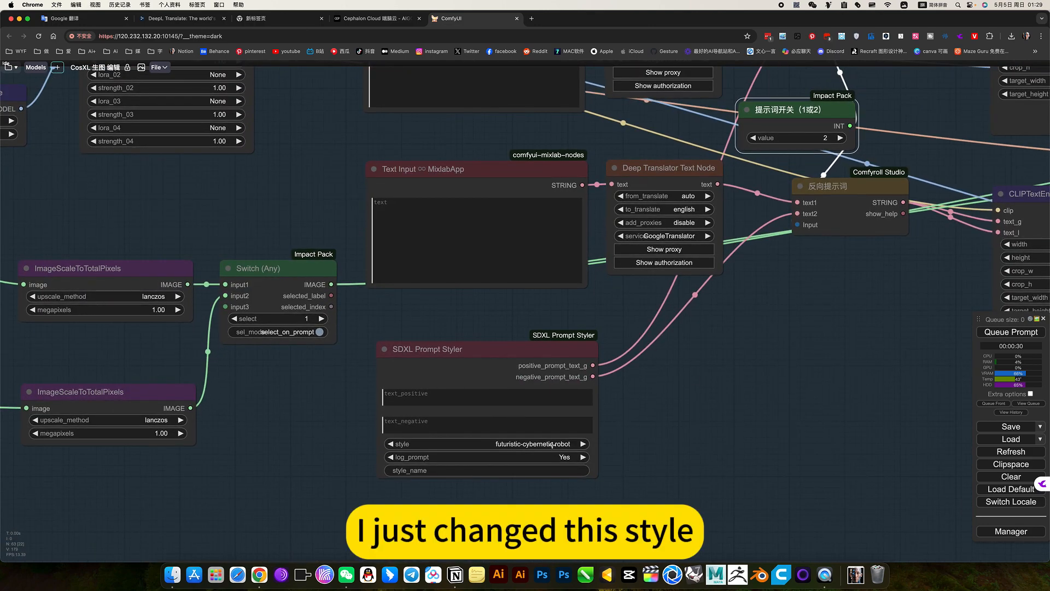
- Check the SDXL Prompt Styler's style list, keep futuristic-cybernetic robot, and queue the portrait edit
scroll(552, 444, up, 1)
click(552, 445)
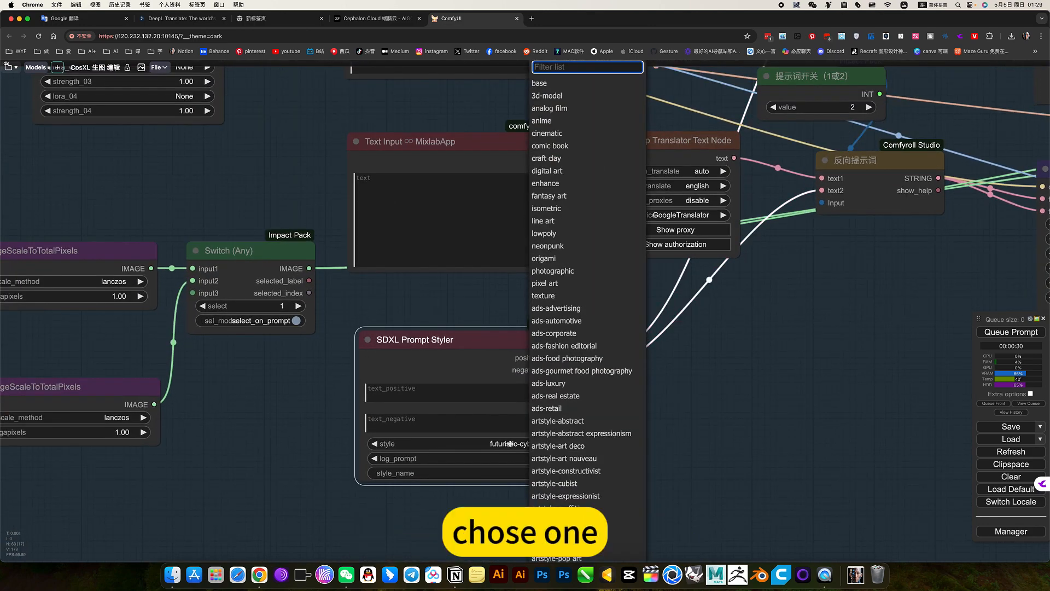
click(730, 451)
scroll(785, 411, down, 6)
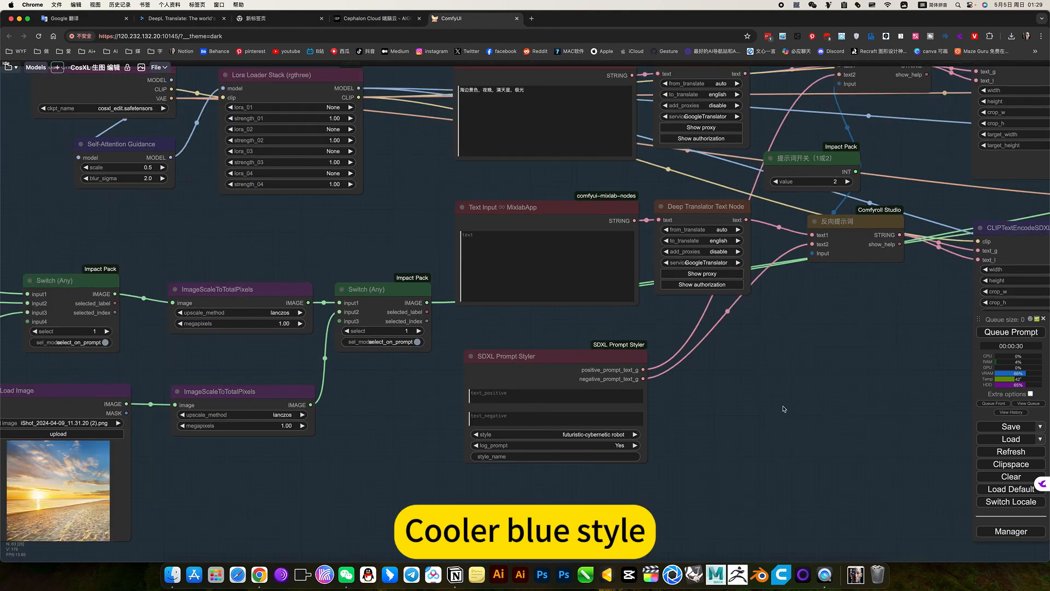
drag(886, 373, 496, 386)
drag(705, 423, 238, 444)
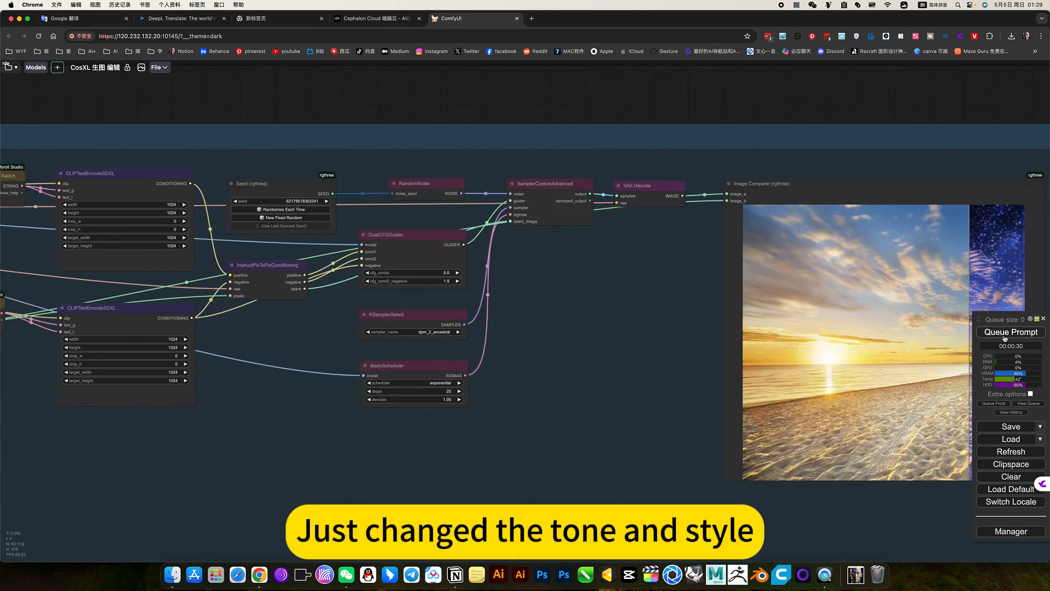
click(1005, 332)
- Examine the image-editing group's text inputs, prompt switches and SDXL Prompt Styler style setting while the queue runs
scroll(501, 438, down, 5)
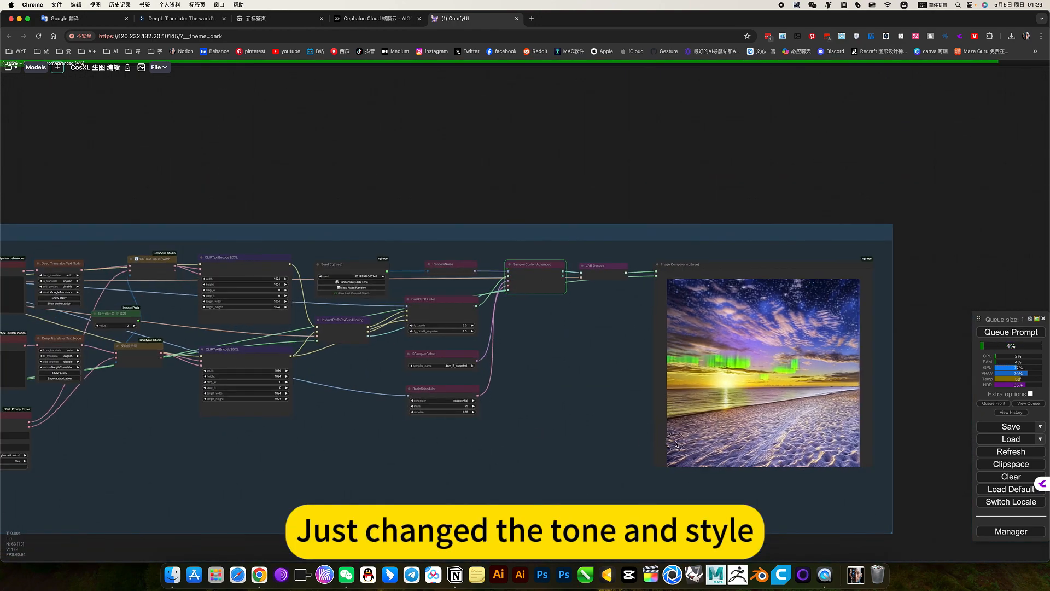
drag(505, 447, 765, 444)
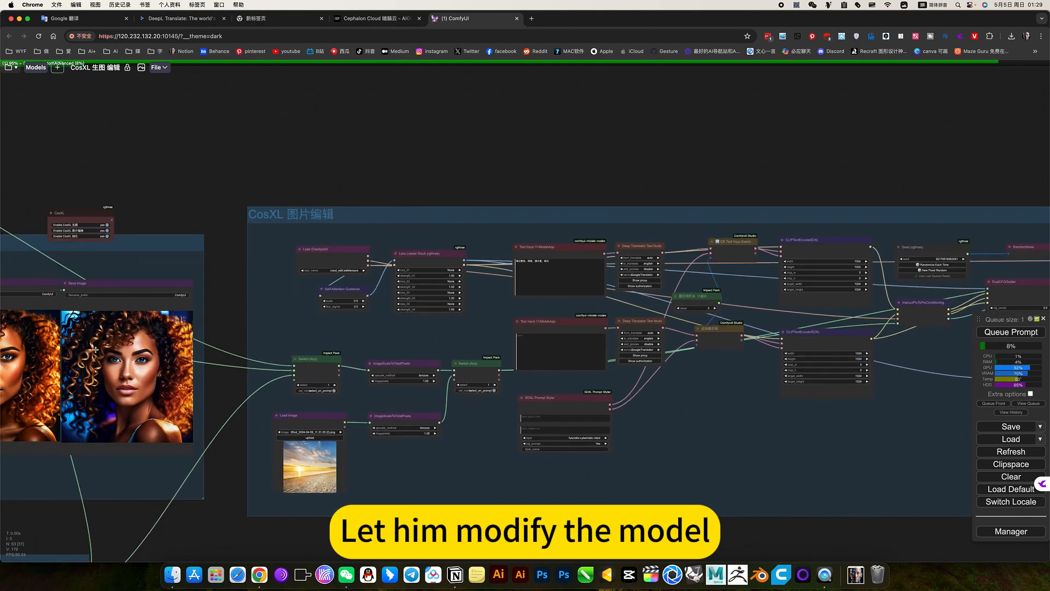
drag(704, 404, 471, 419)
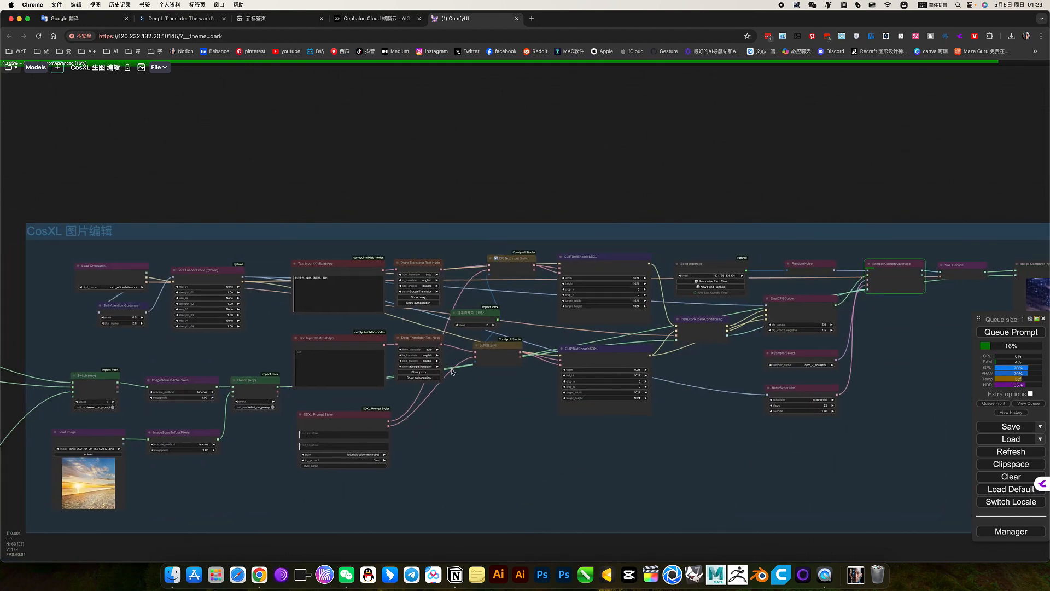
scroll(521, 334, up, 8)
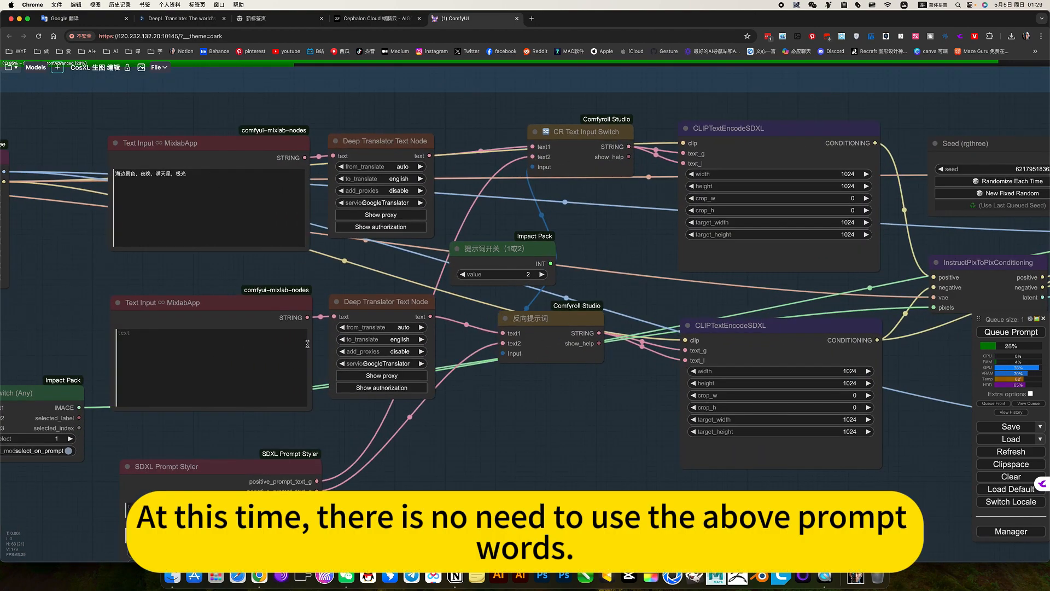
scroll(500, 410, down, 5)
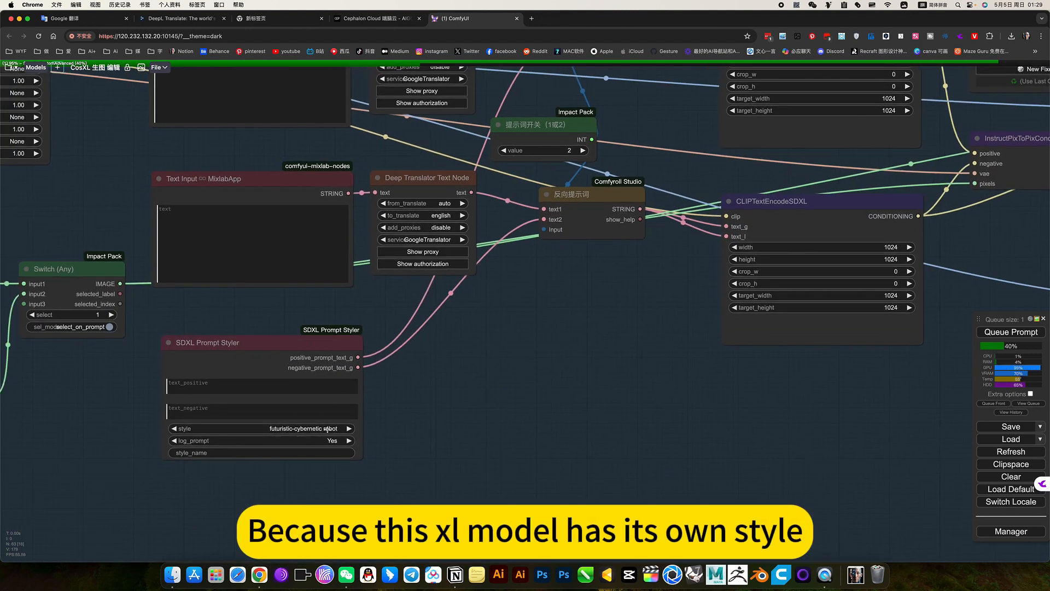
click(327, 429)
click(537, 316)
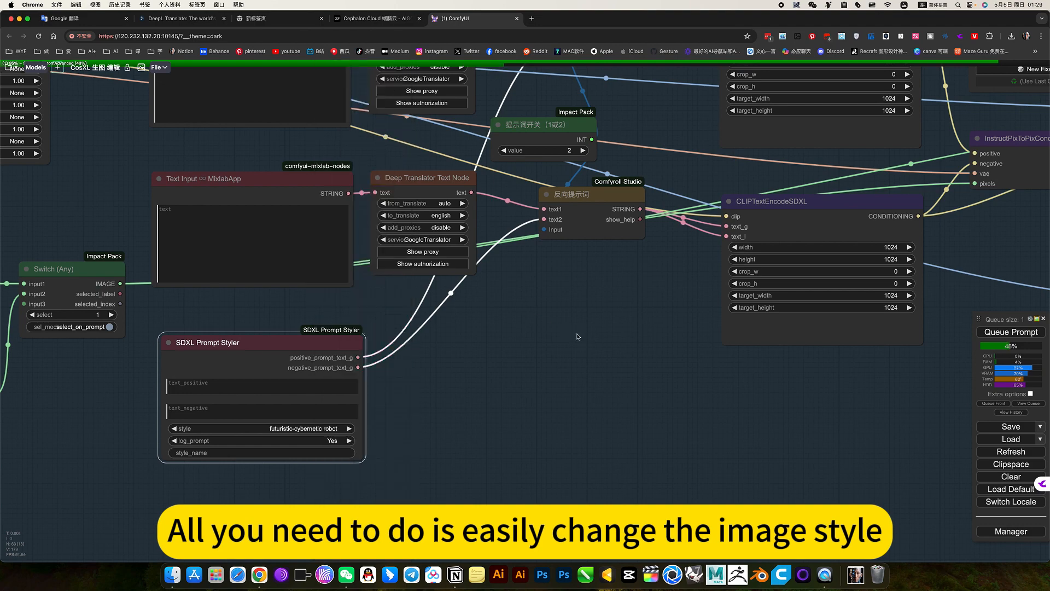
scroll(618, 355, down, 4)
drag(619, 355, 339, 434)
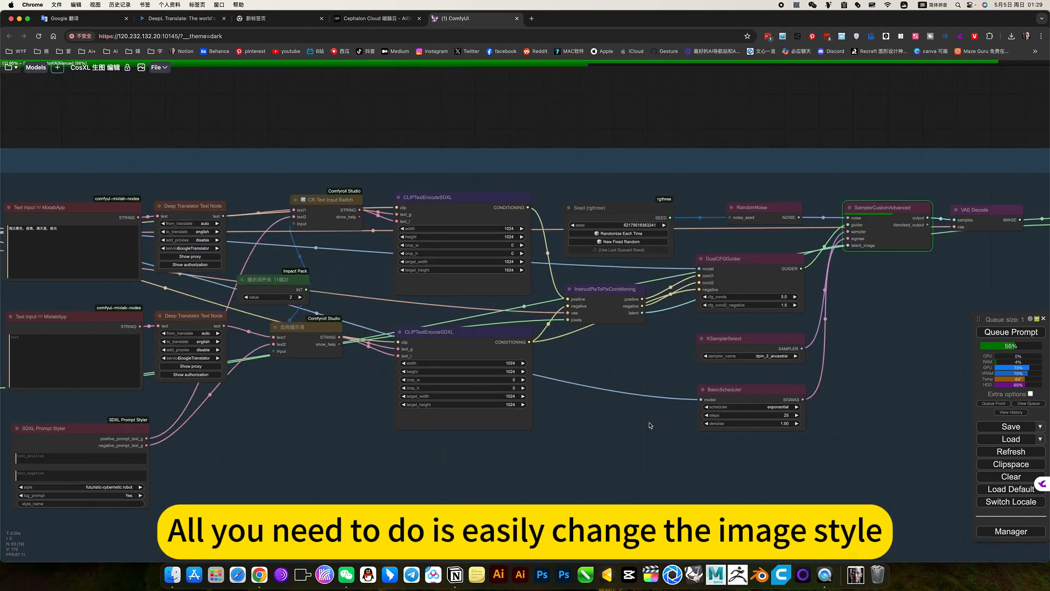
- View the restyled portrait in the Image Comparer
drag(650, 424, 364, 443)
drag(720, 405, 458, 394)
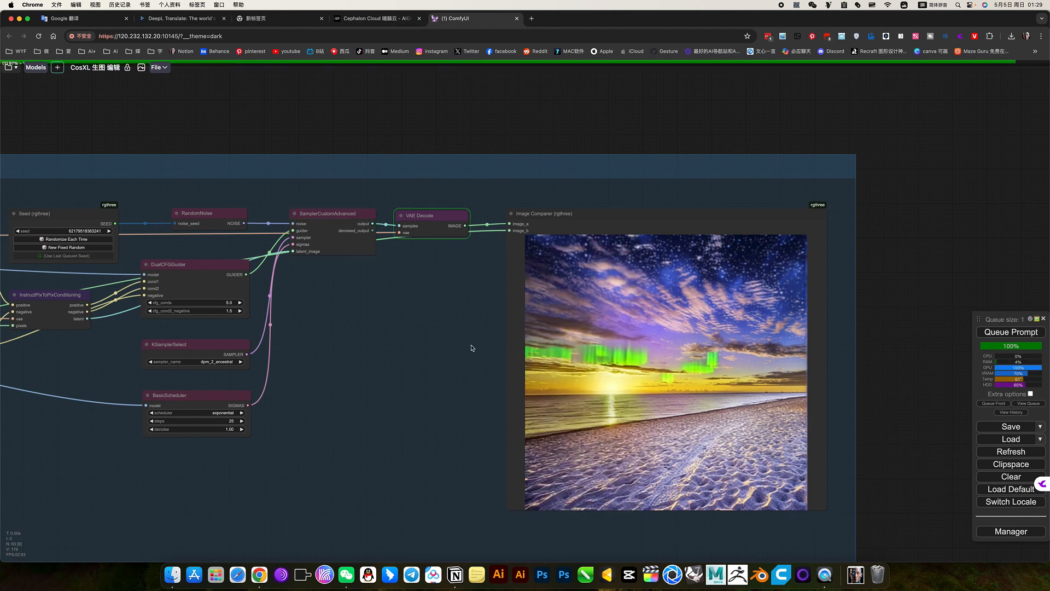
drag(459, 358, 410, 367)
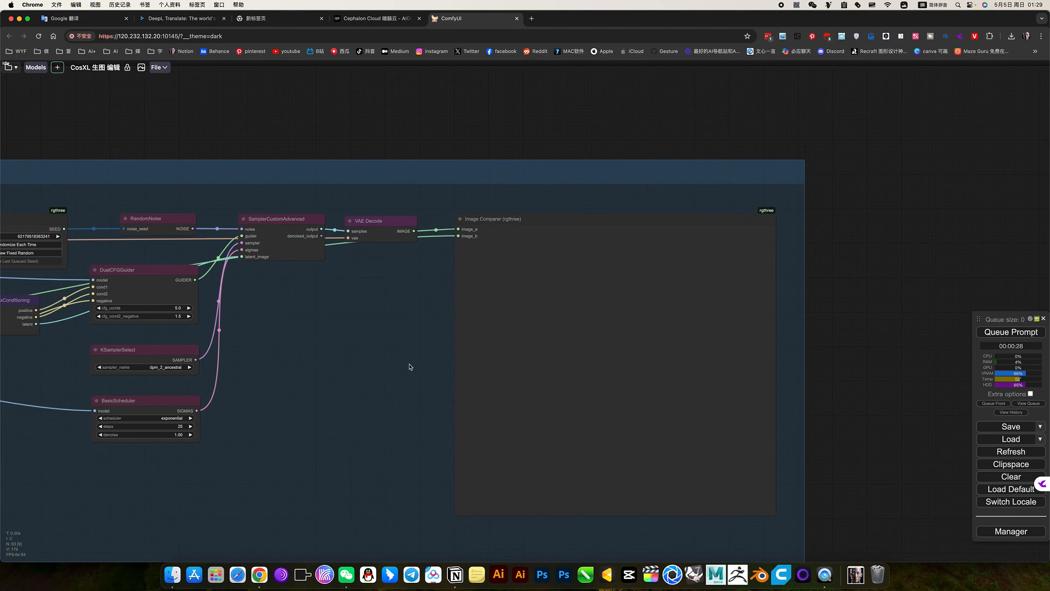
scroll(410, 365, up, 2)
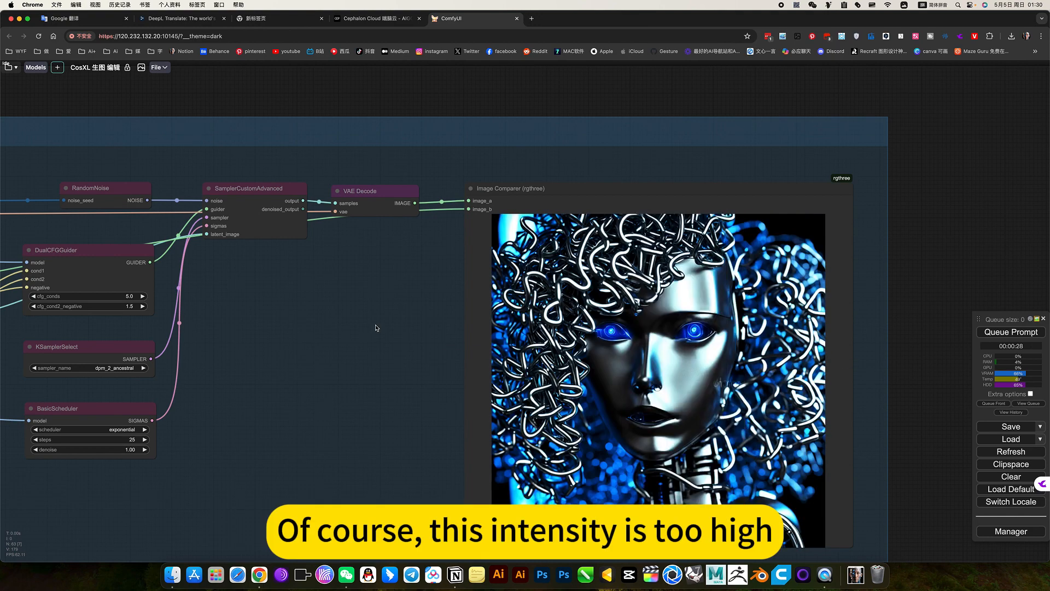
- Set cfg_conds in the DualCFGGuider to 2 and queue the portrait edit again
drag(305, 319, 546, 317)
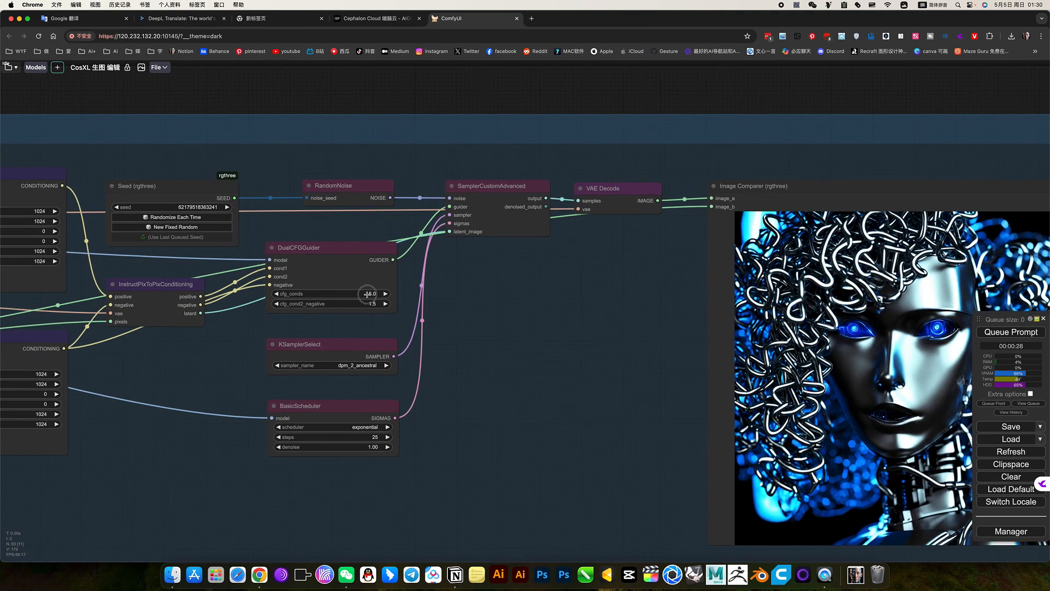
click(367, 294)
text(2)
key(Return)
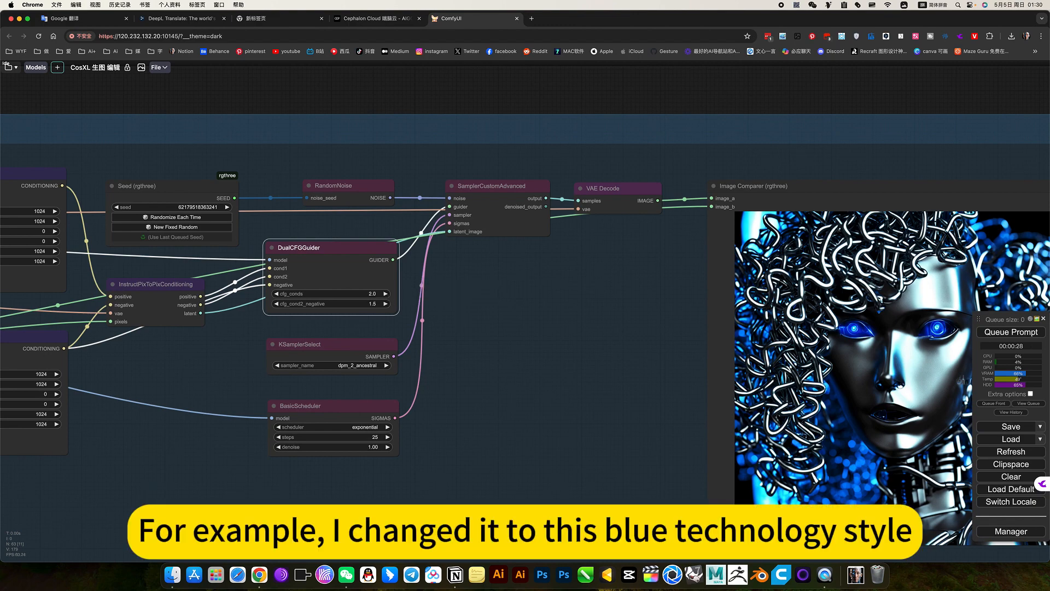
drag(569, 348, 382, 329)
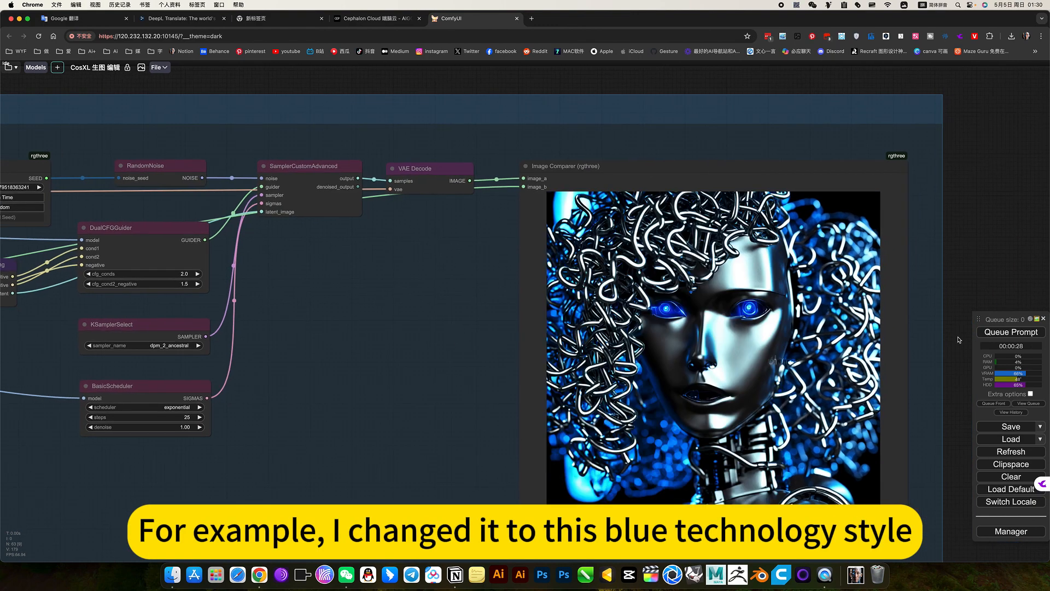
click(996, 332)
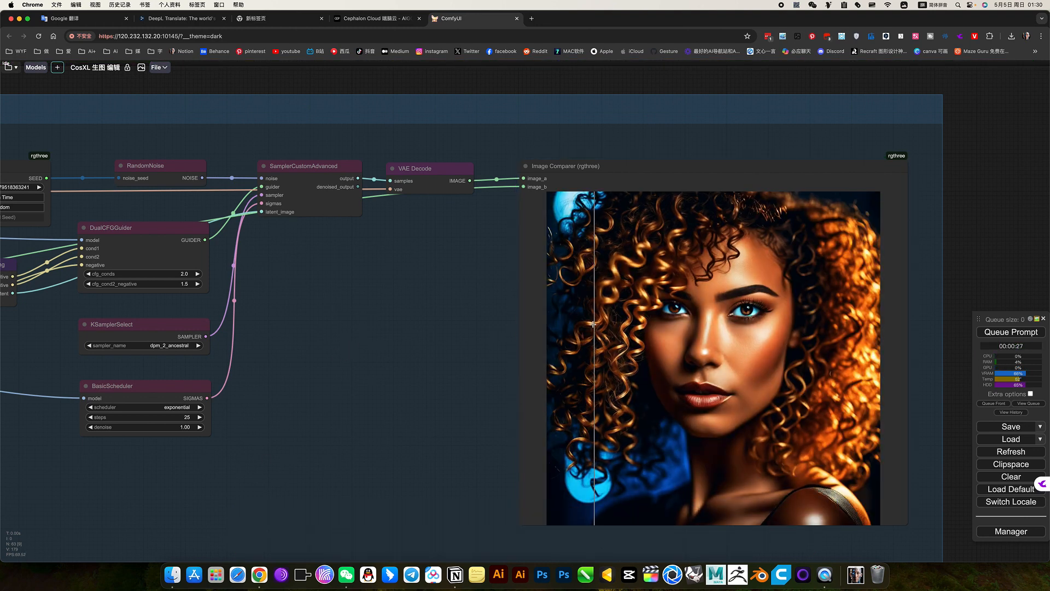
- Set cfg_conds in the DualCFGGuider to 4 and rerun the portrait edit
click(187, 275)
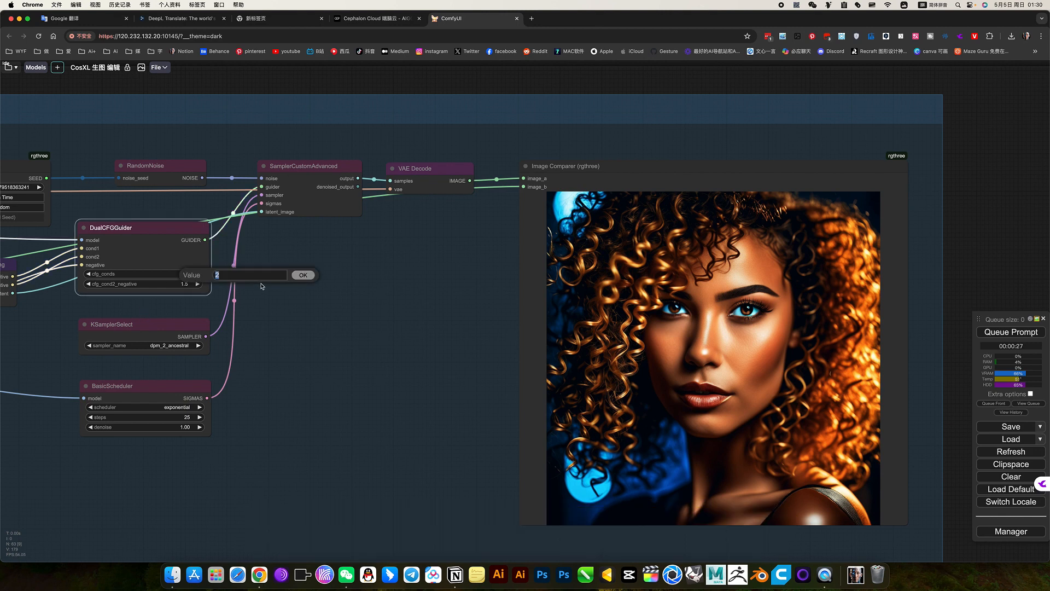
text(4)
key(Return)
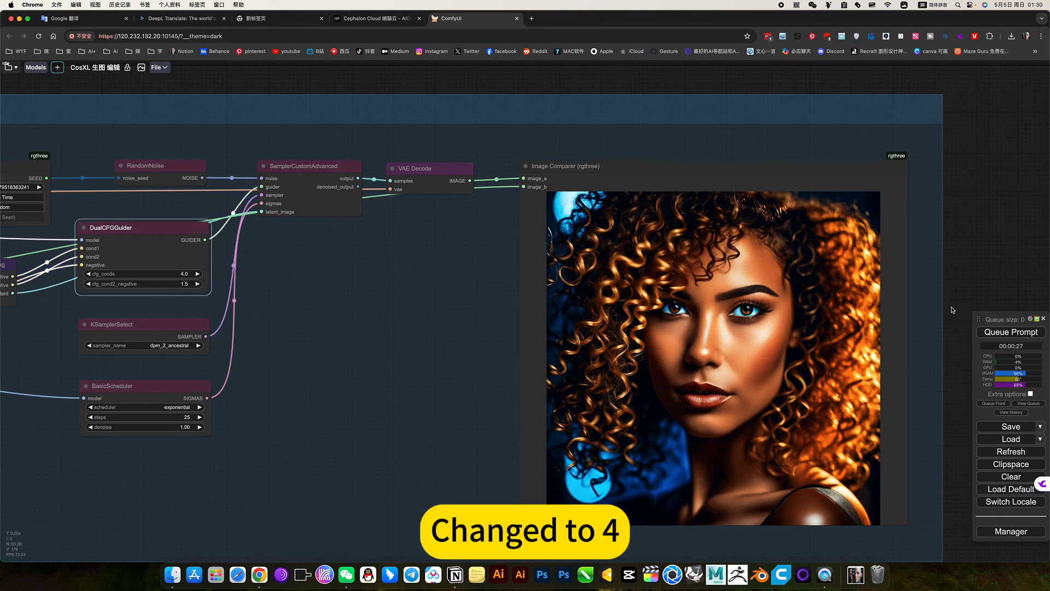
click(989, 333)
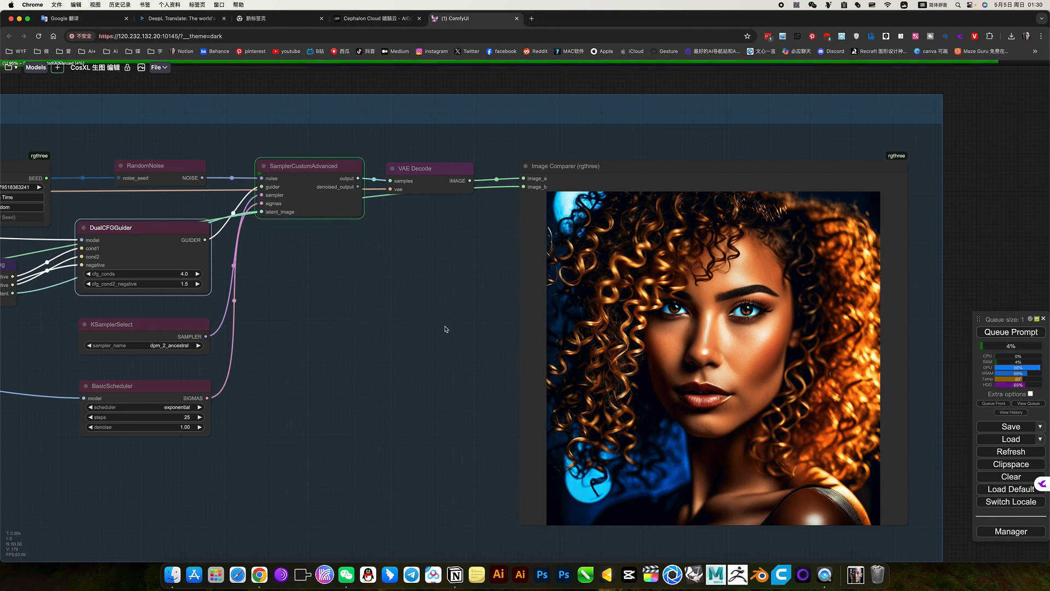
scroll(441, 328, down, 10)
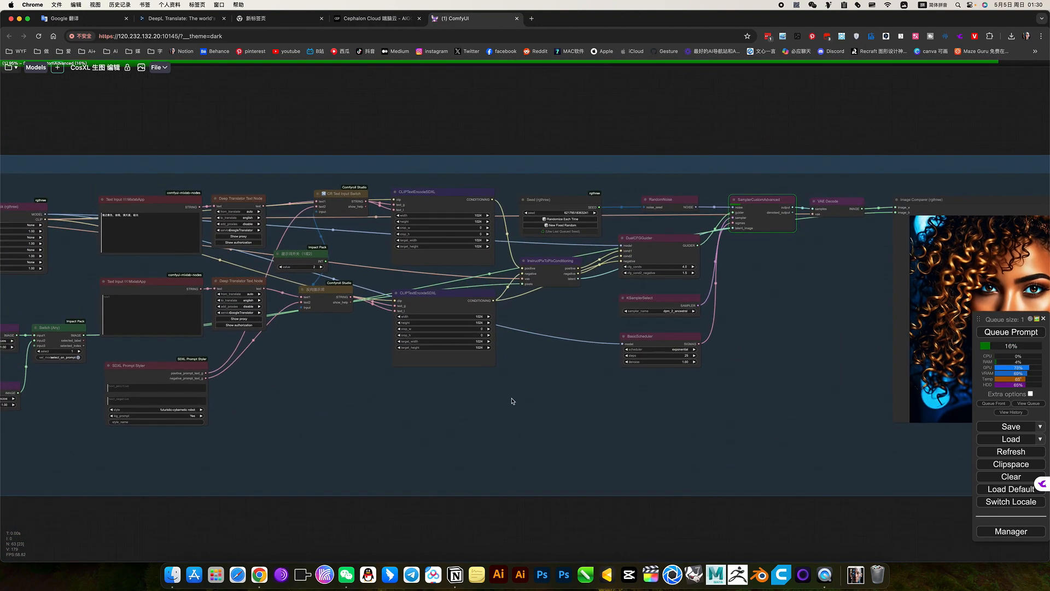
drag(512, 398, 592, 400)
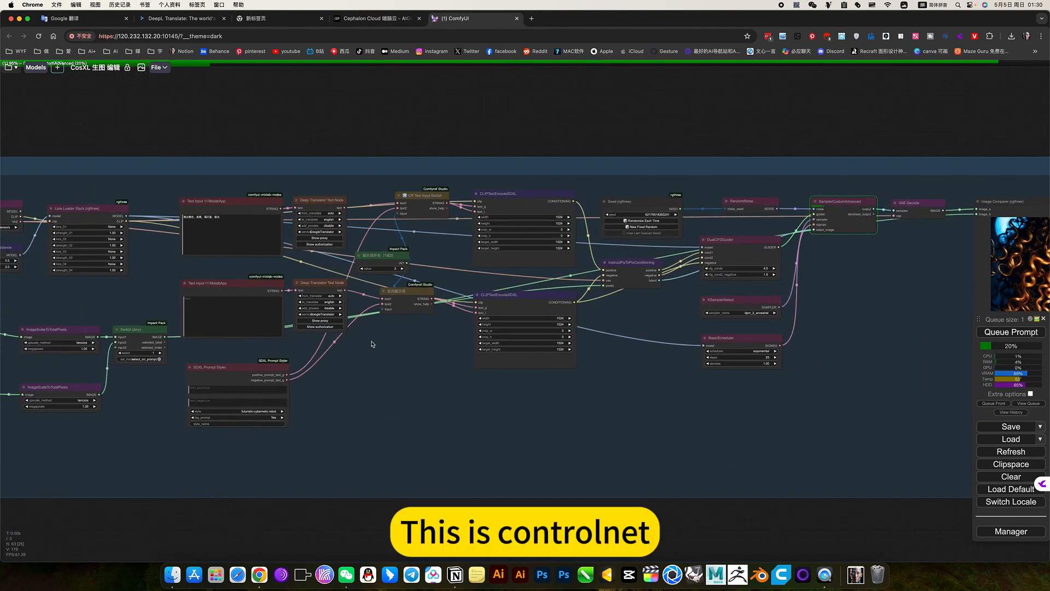
drag(386, 351, 525, 363)
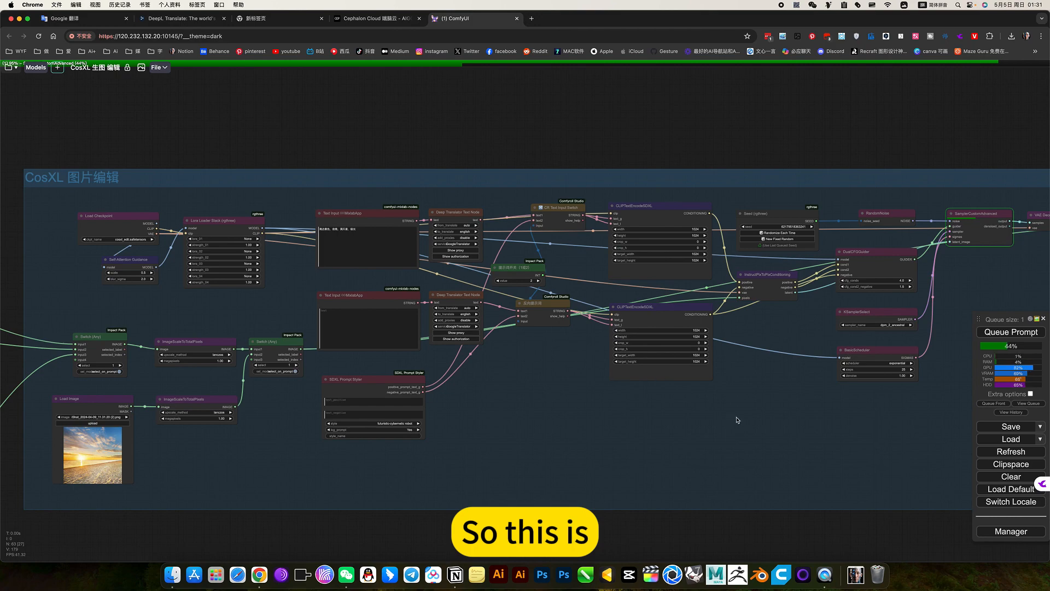
- View the restyled portrait in the Image Comparer as the queued edit finishes
drag(503, 435, 128, 459)
drag(660, 432, 513, 422)
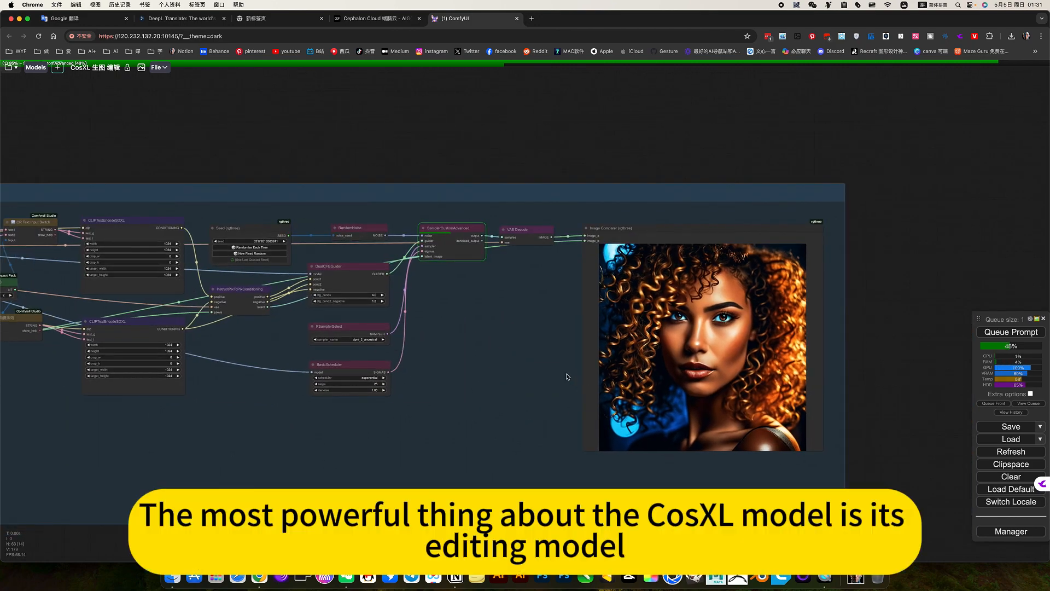
scroll(567, 374, up, 4)
scroll(567, 376, up, 3)
drag(528, 345, 420, 400)
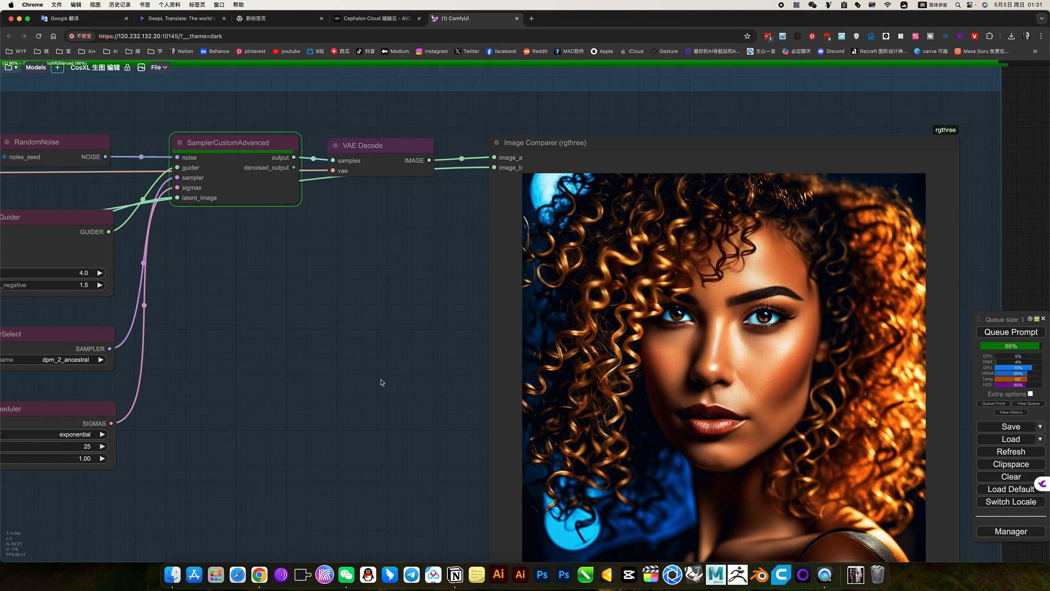
drag(392, 388, 301, 329)
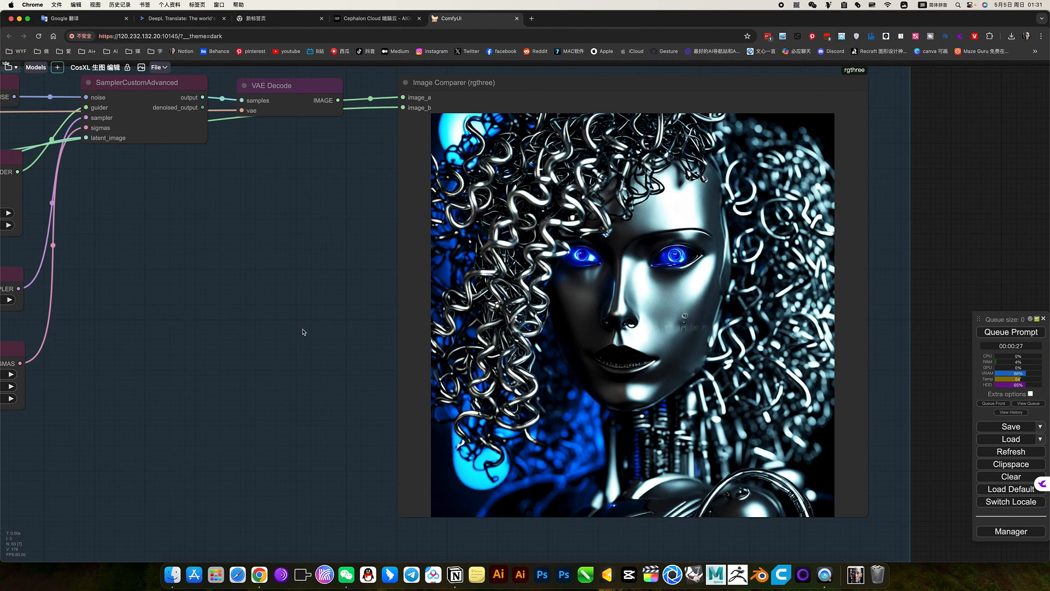
- Set cfg_conds in the DualCFGGuider to 3 and queue the portrait edit again
drag(270, 329, 455, 328)
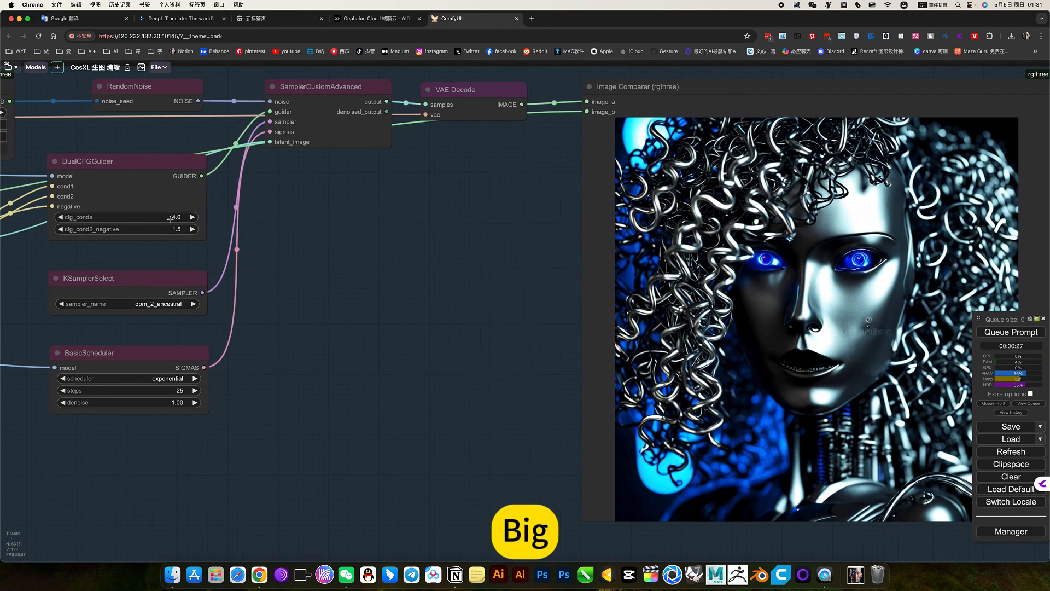
click(182, 218)
text(3)
key(Return)
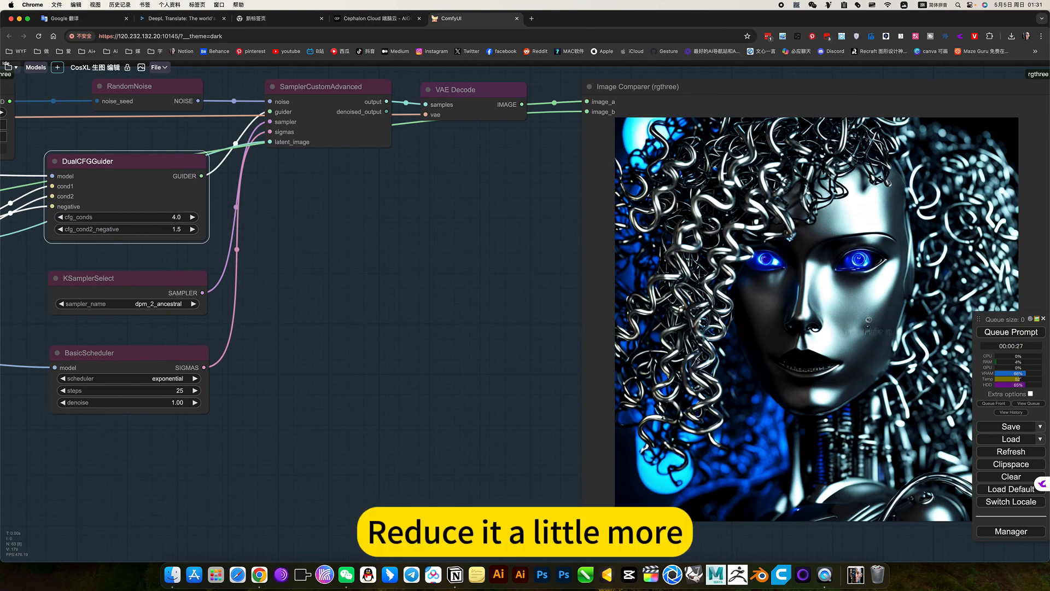
drag(309, 259, 262, 264)
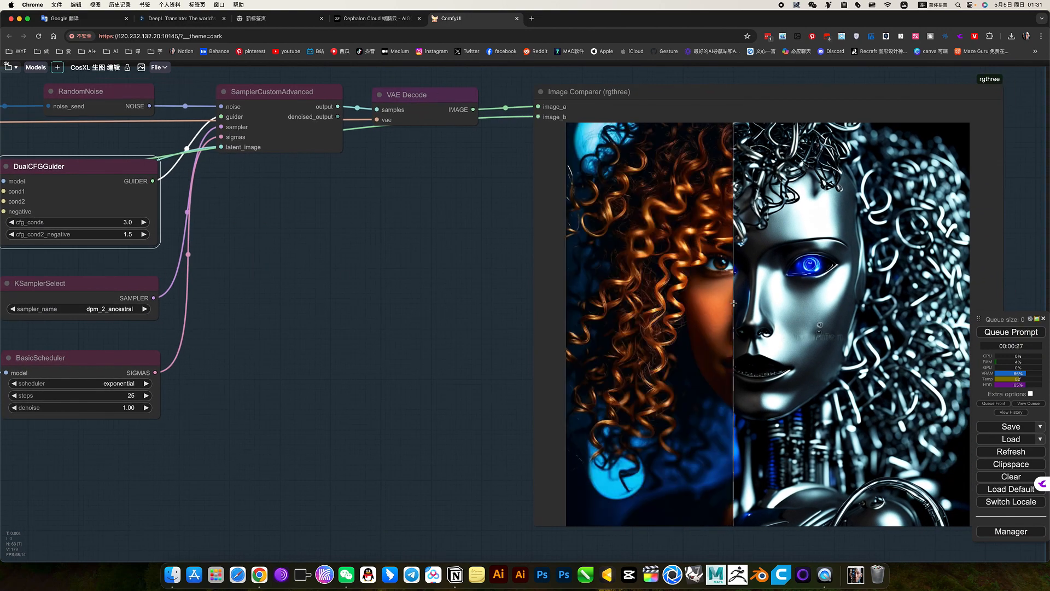
click(1009, 332)
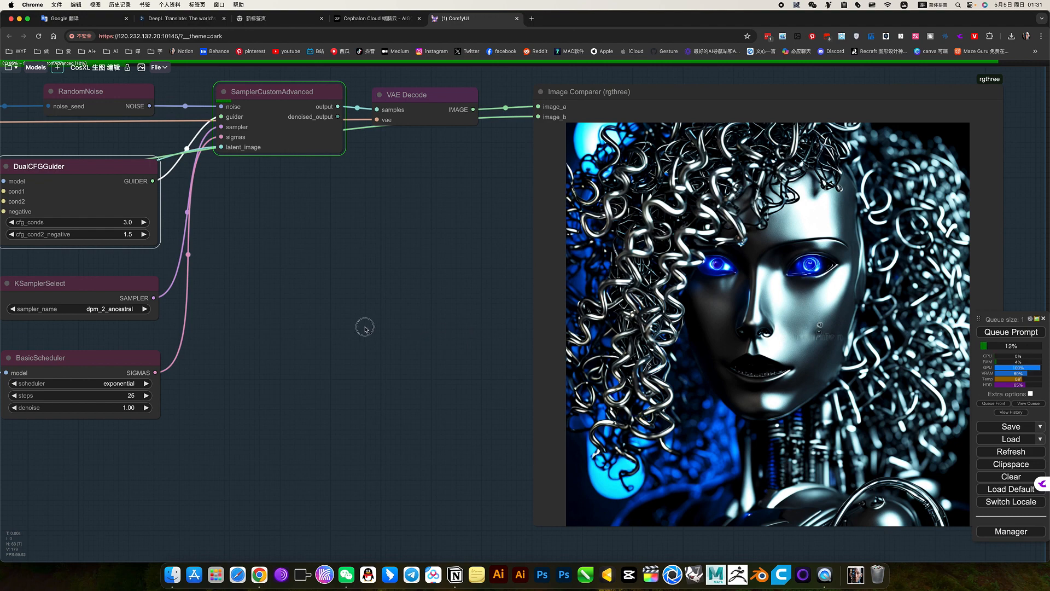
- Examine the DualCFGGuider's cfg_conds setting during the run and compare the new portrait with the original in the Image Comparer
scroll(344, 328, up, 3)
scroll(344, 328, down, 3)
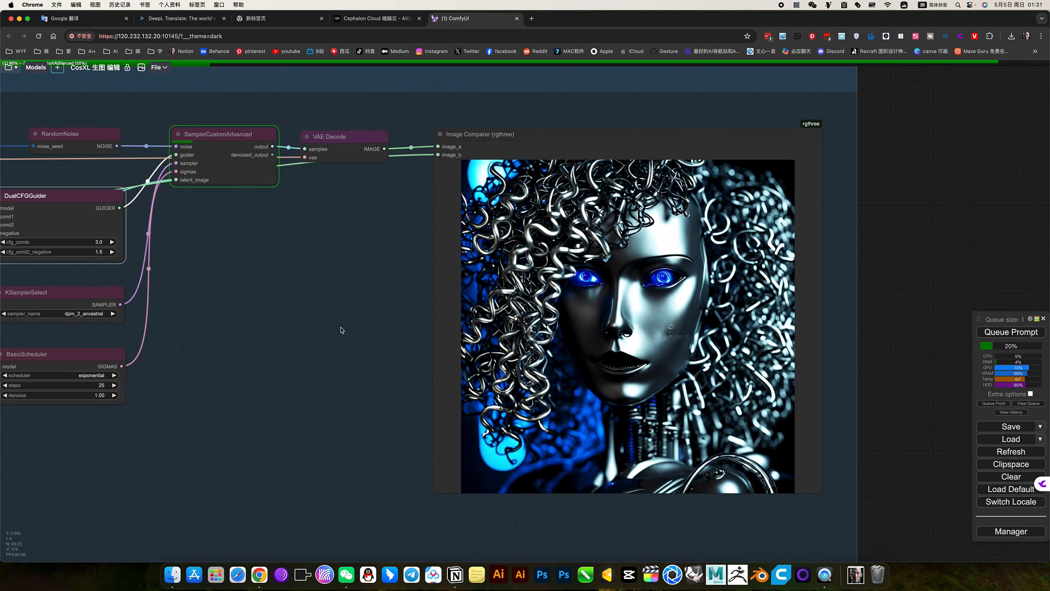
drag(359, 311, 435, 339)
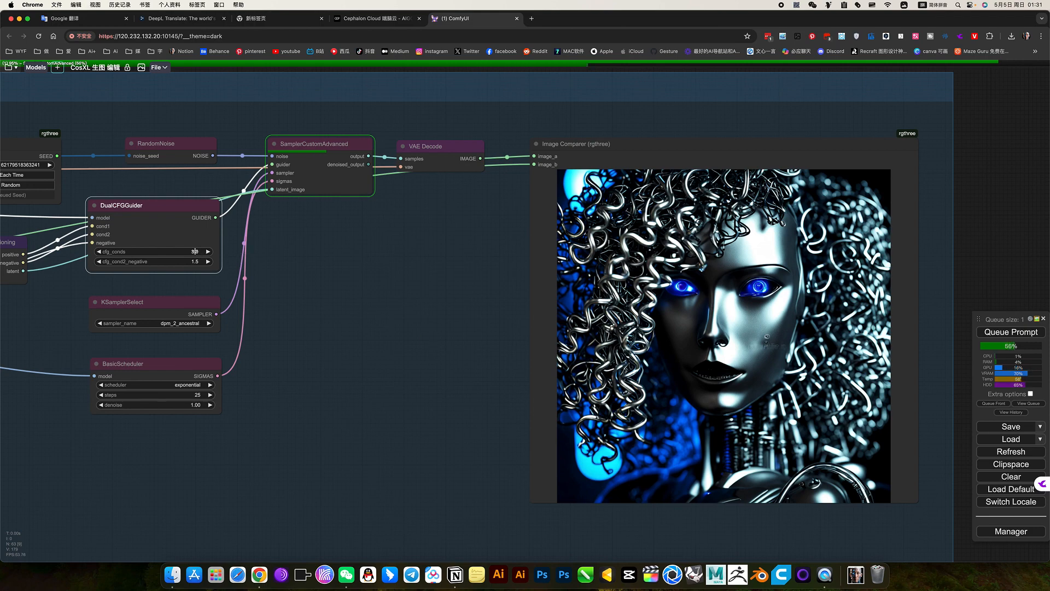
scroll(166, 244, up, 8)
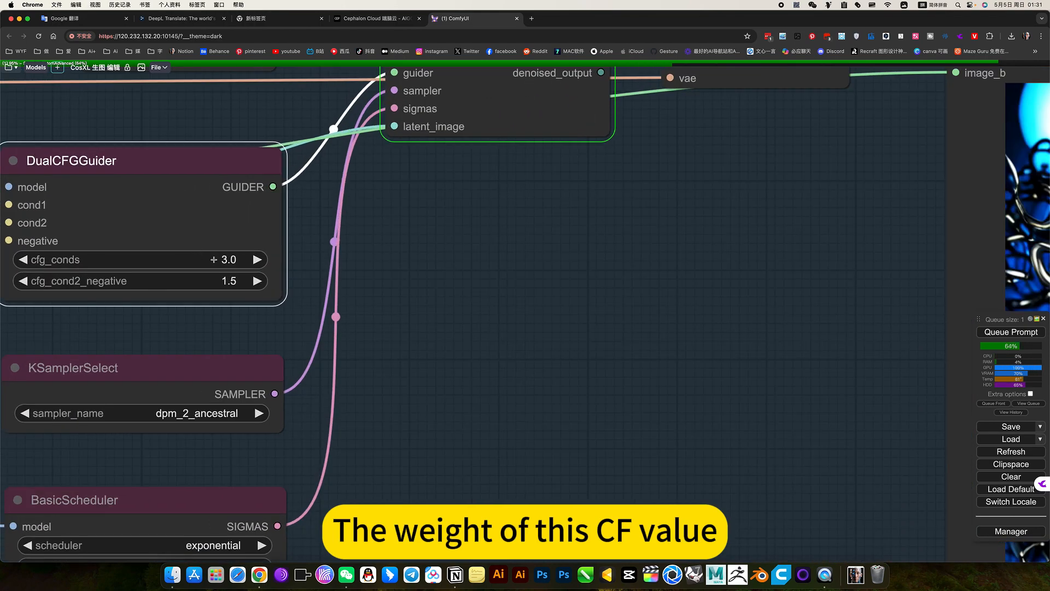
scroll(226, 260, down, 5)
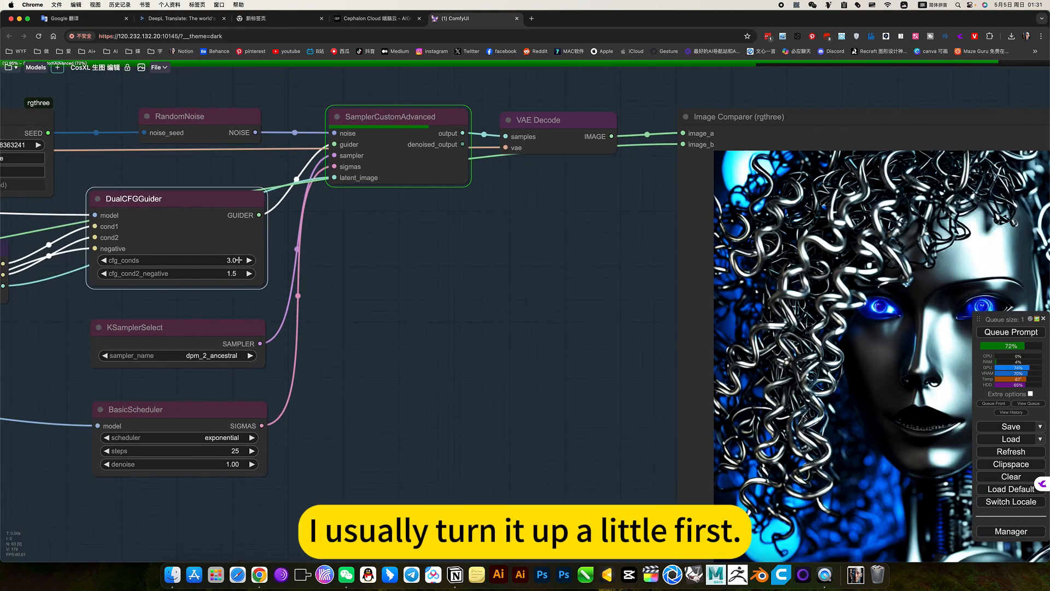
drag(230, 261, 232, 262)
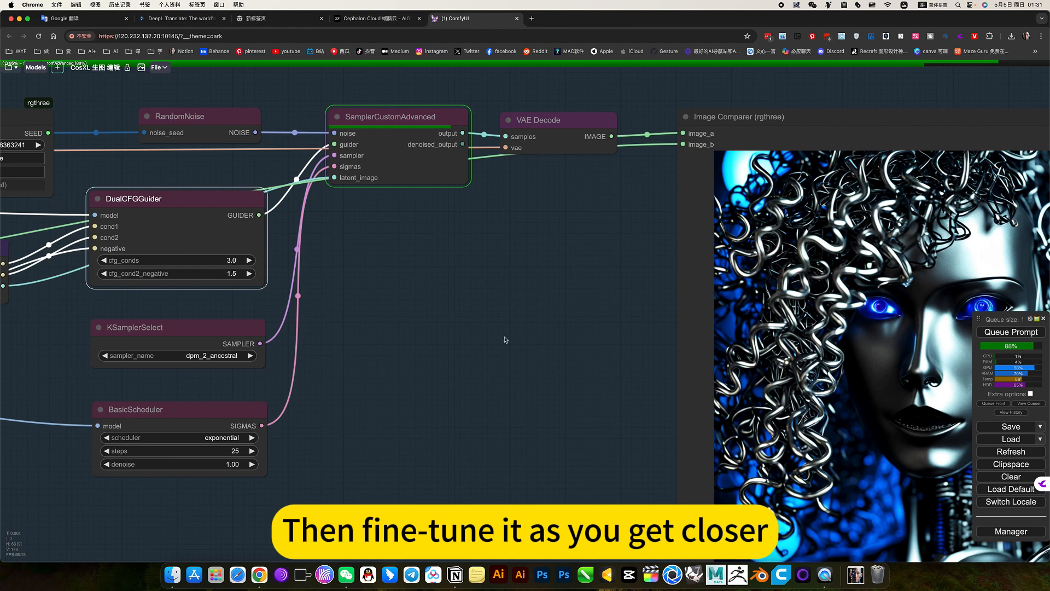
drag(503, 328, 369, 327)
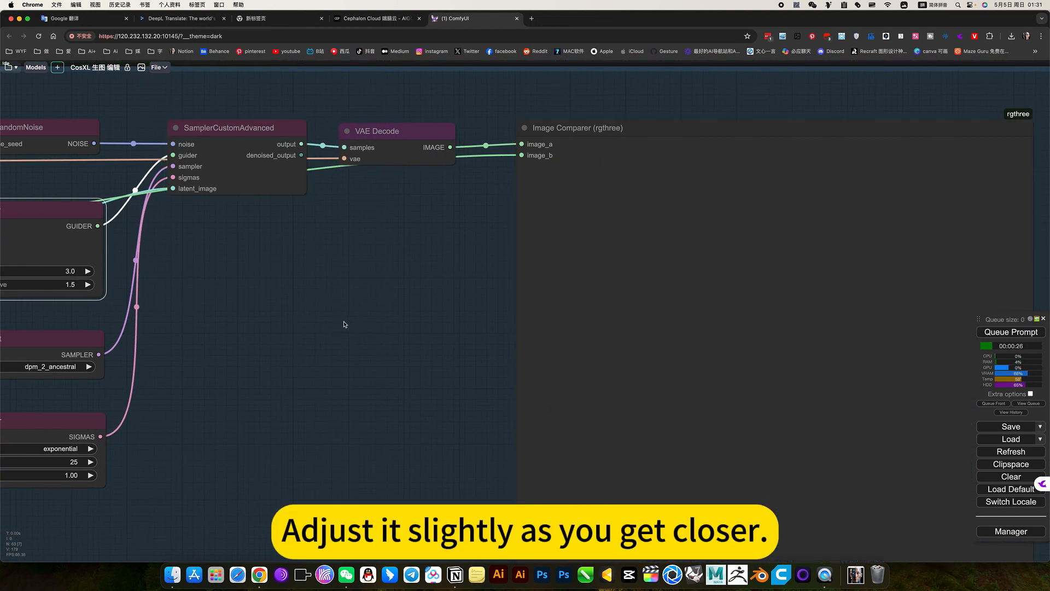
drag(391, 335, 297, 316)
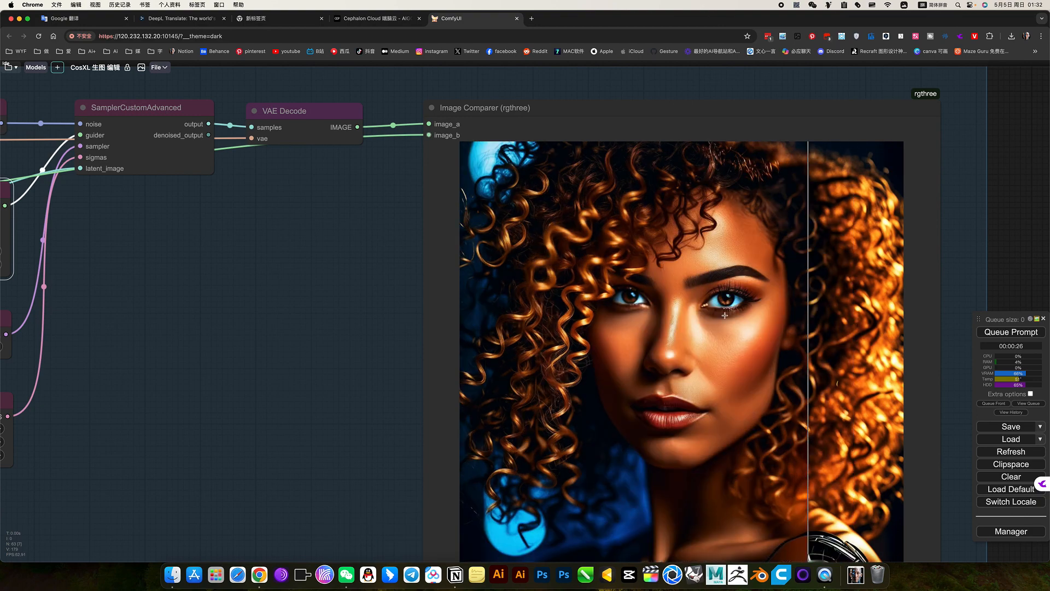
- Browse the styles offered by the SDXL Prompt Styler in the image-editing group
scroll(311, 303, down, 10)
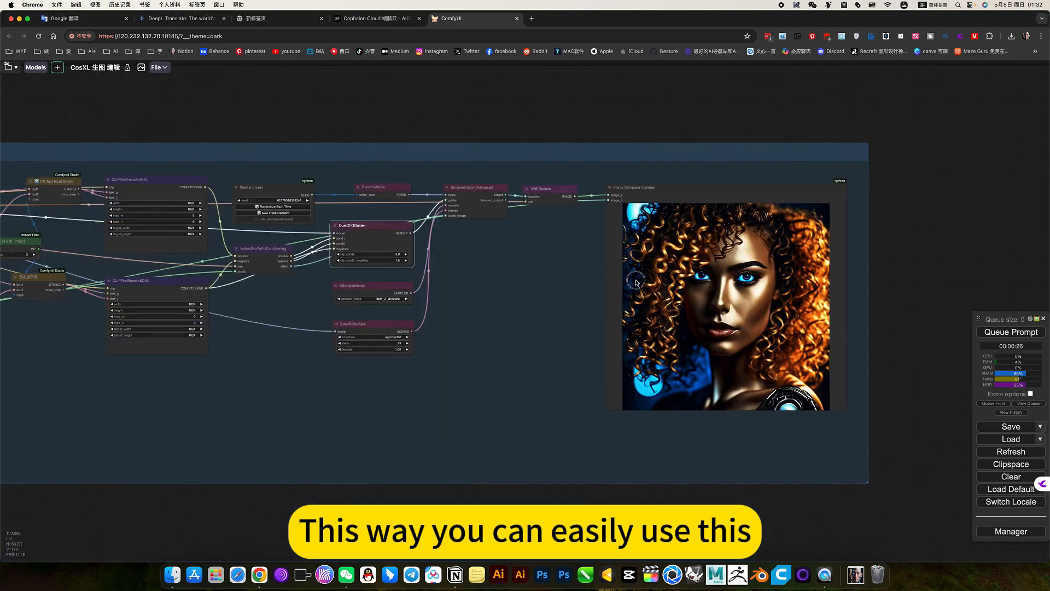
scroll(402, 352, up, 10)
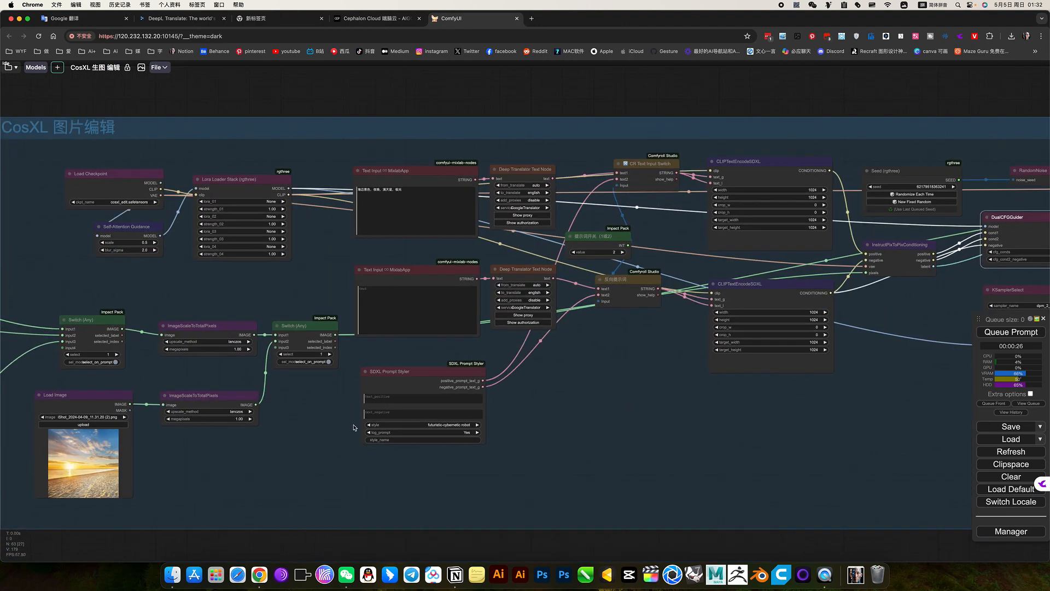
scroll(365, 430, up, 3)
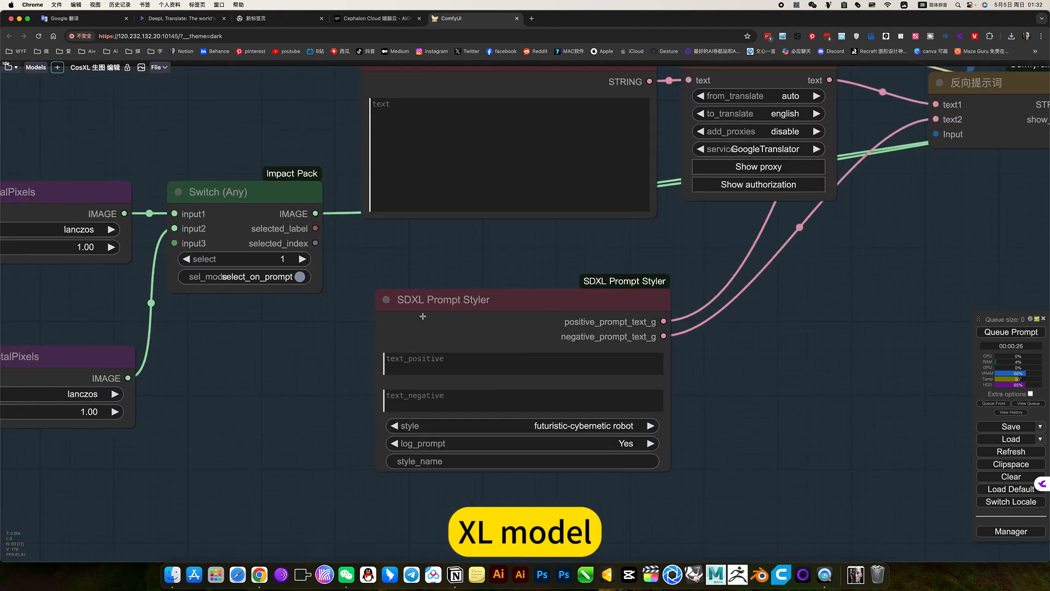
click(618, 426)
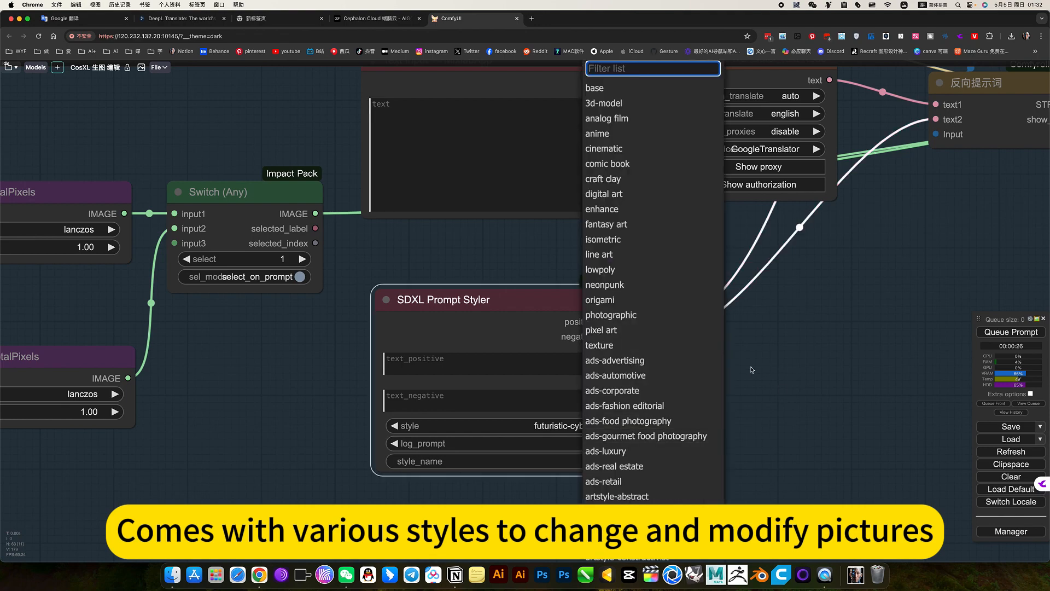
scroll(808, 420, down, 10)
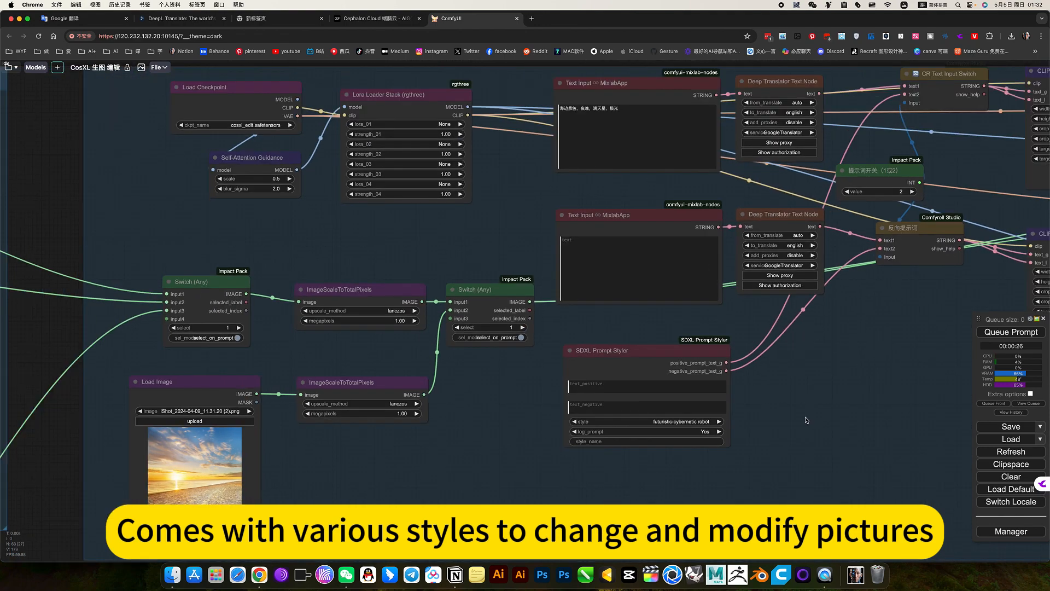
- View the overall workflow layout, look at the Cephalon Cloud AIGC applications page, and return to ComfyUI
scroll(807, 421, down, 5)
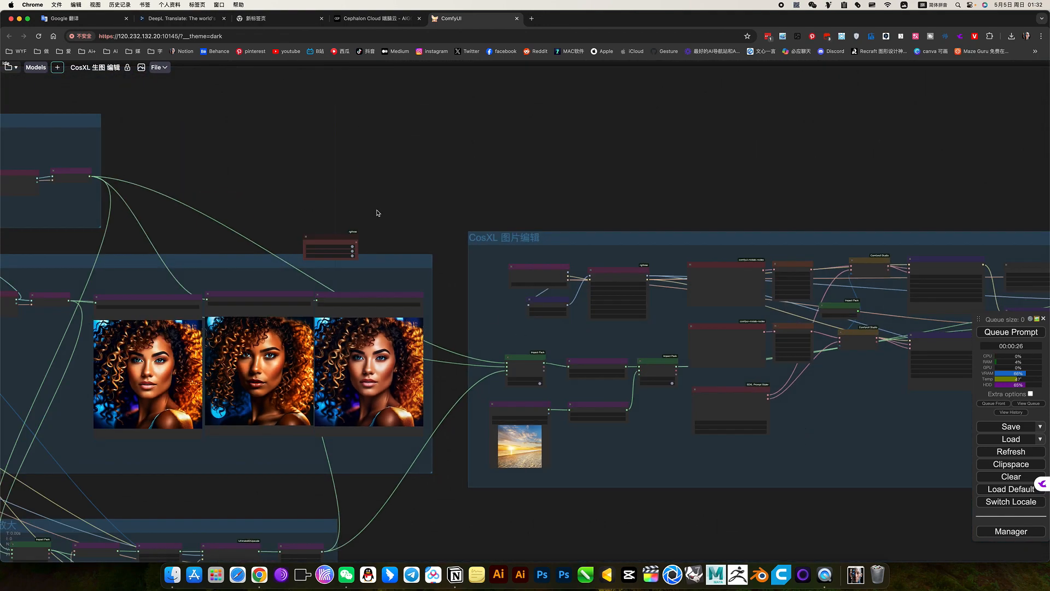
scroll(377, 213, left, 10)
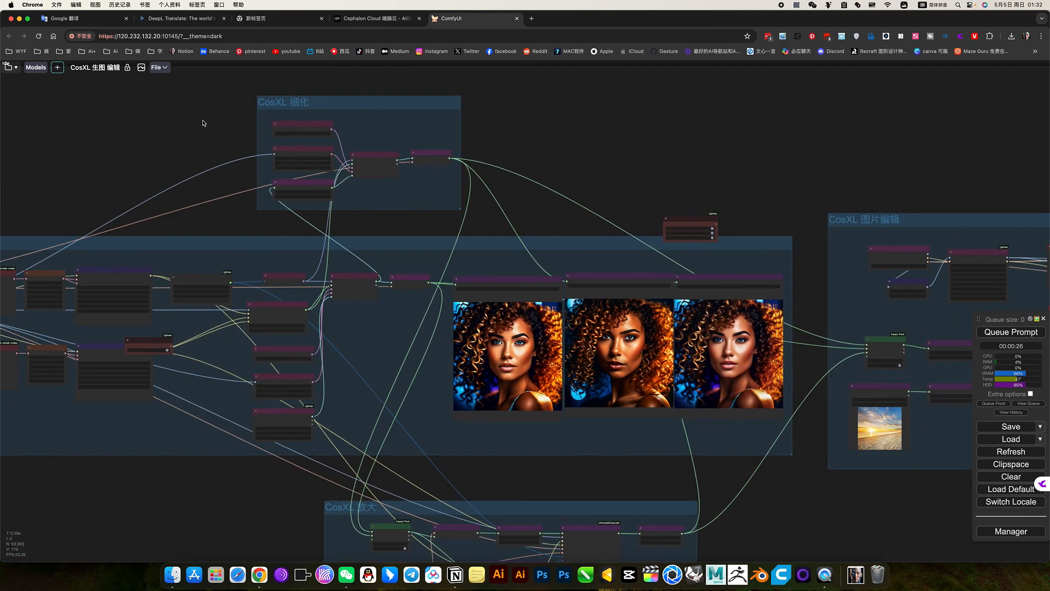
click(372, 19)
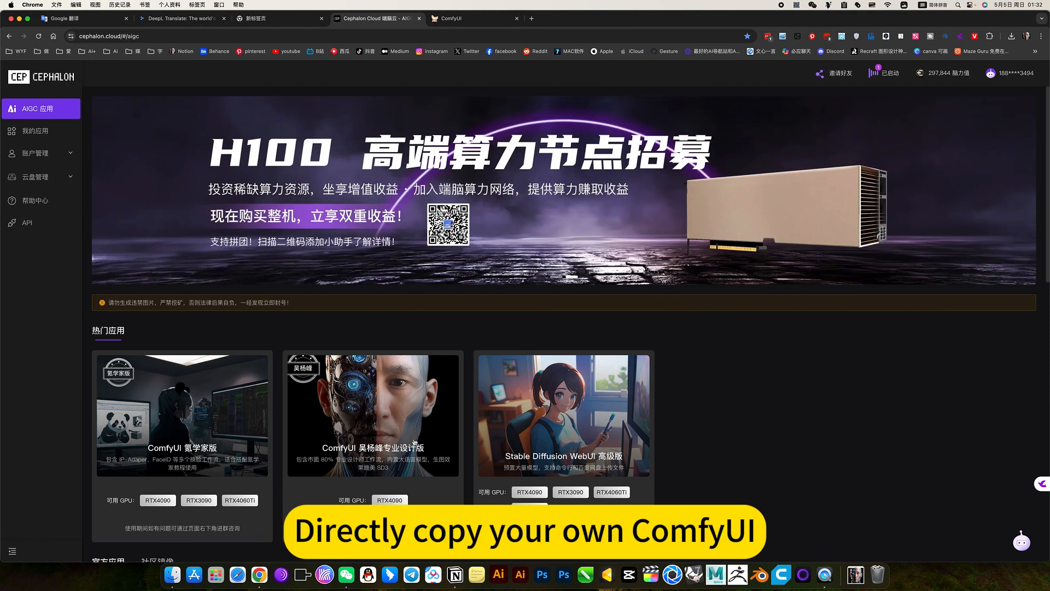
click(454, 18)
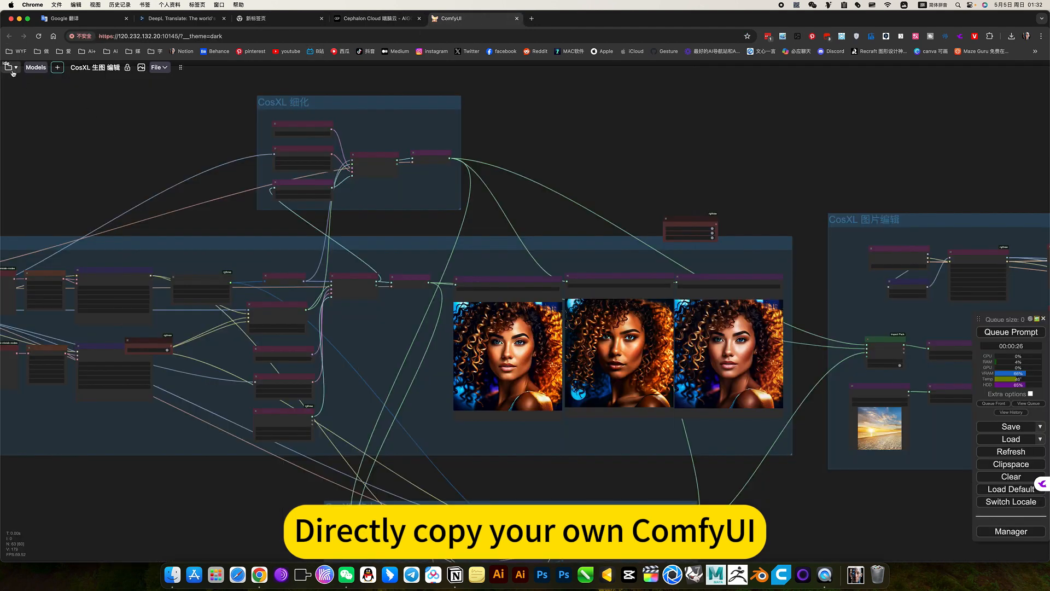
- Browse the saved workflows in the Workspace folder and close the workflow list
click(10, 70)
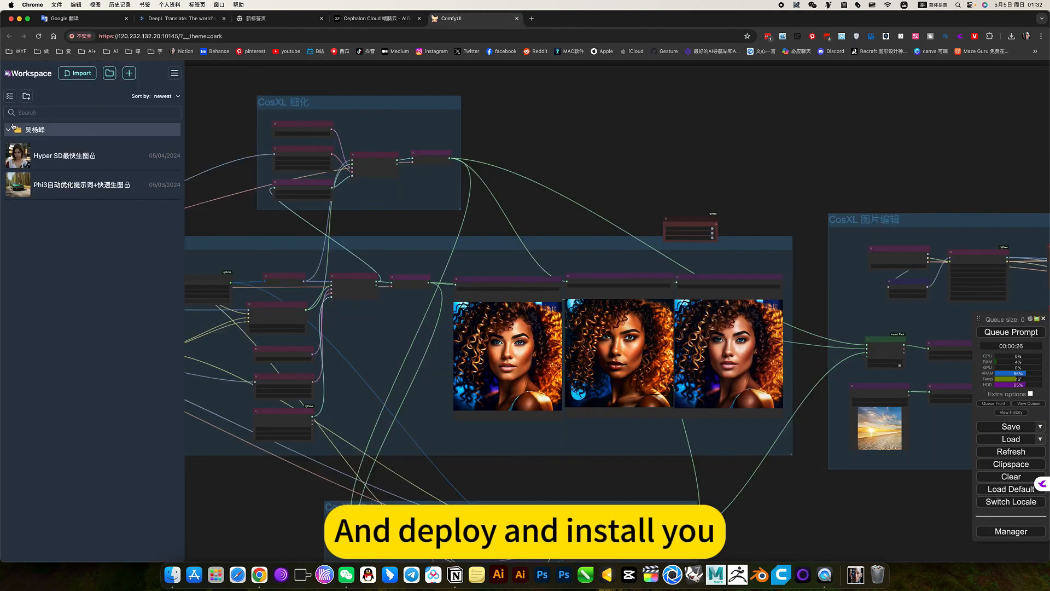
click(12, 125)
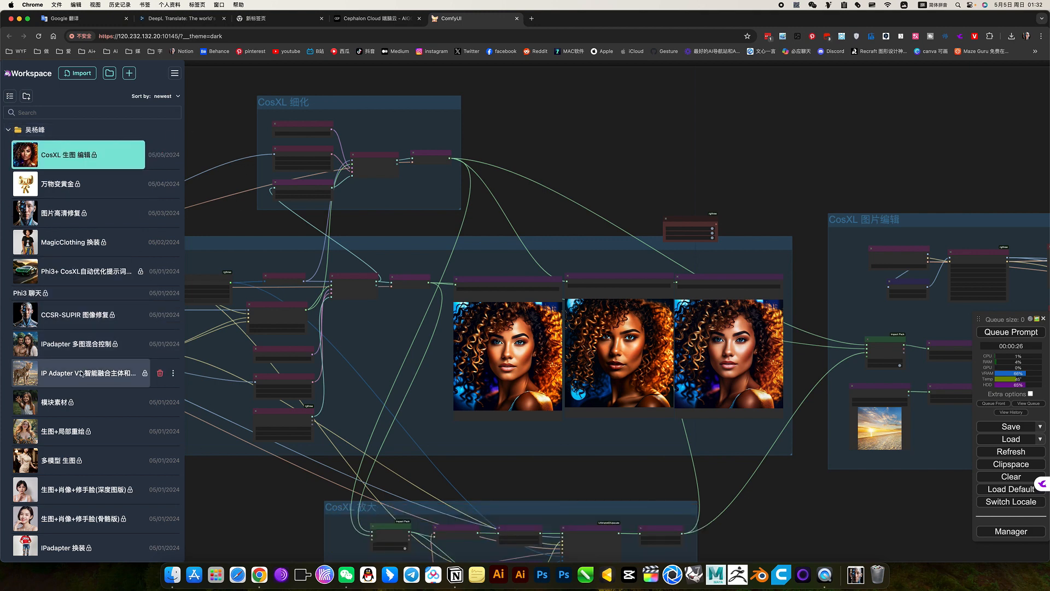
scroll(81, 373, down, 10)
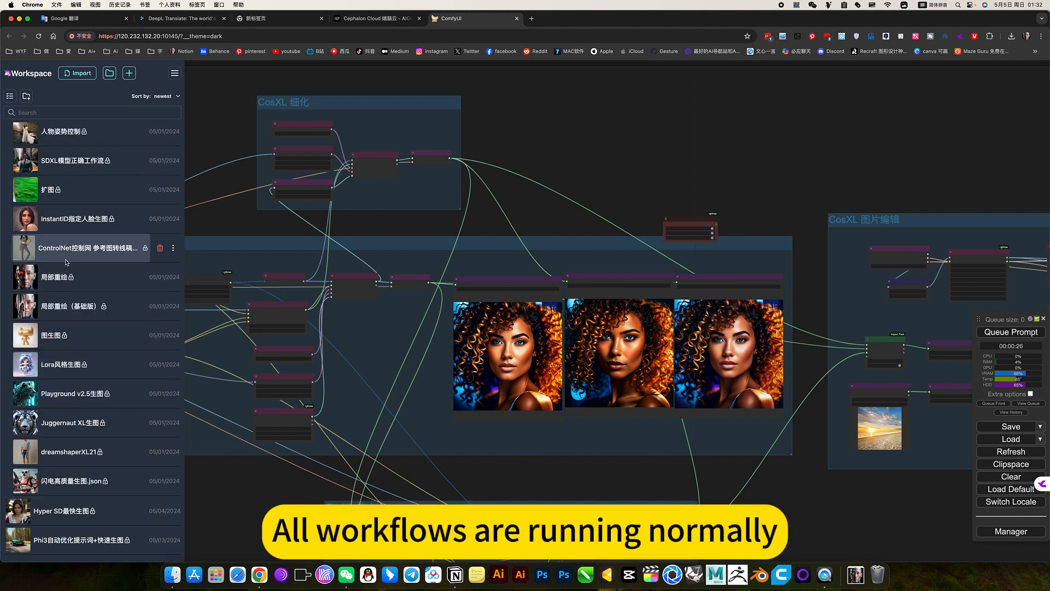
scroll(66, 262, up, 10)
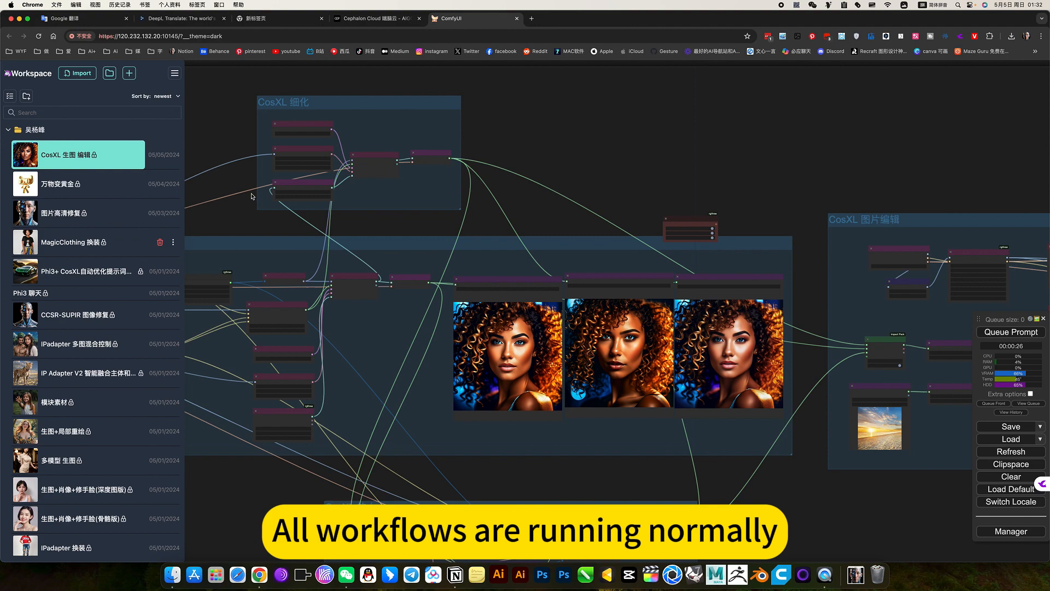
click(239, 221)
- Look through the checkpoint models available in the Load Checkpoint node of the CosXL 生图 group
drag(102, 196, 508, 193)
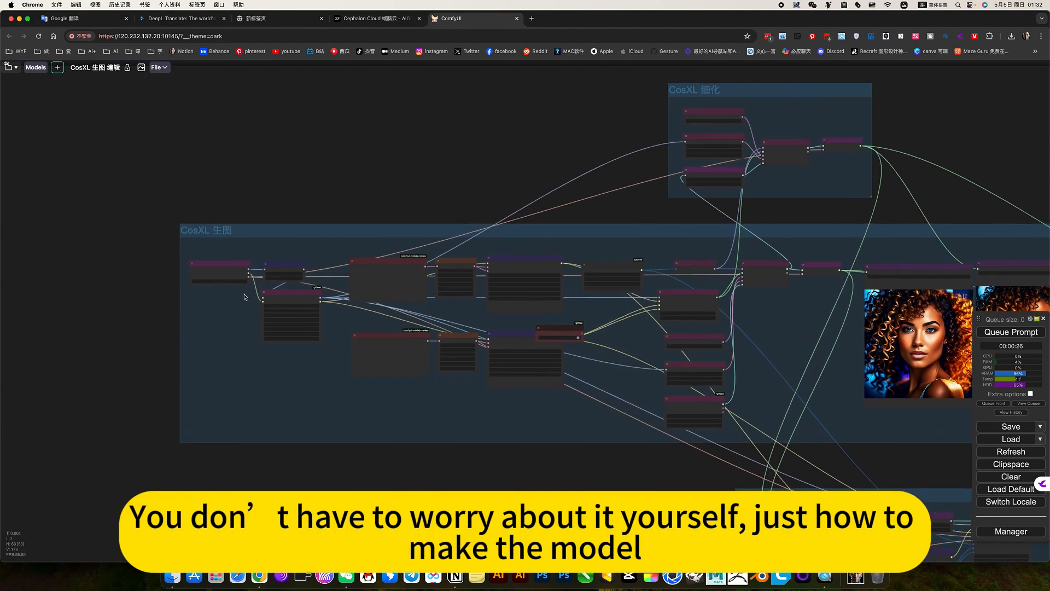
scroll(244, 297, up, 12)
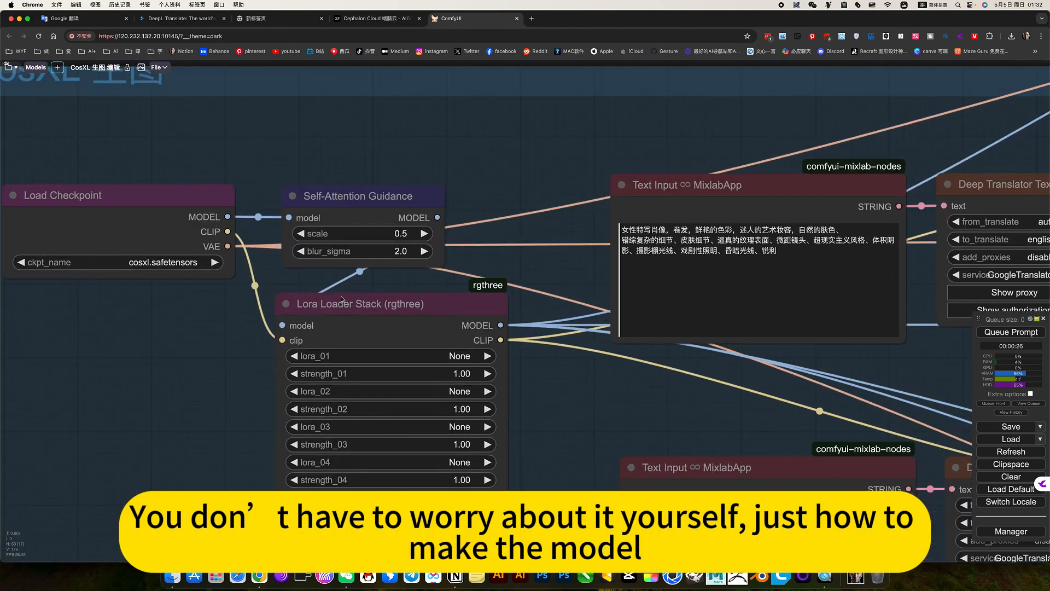
click(188, 263)
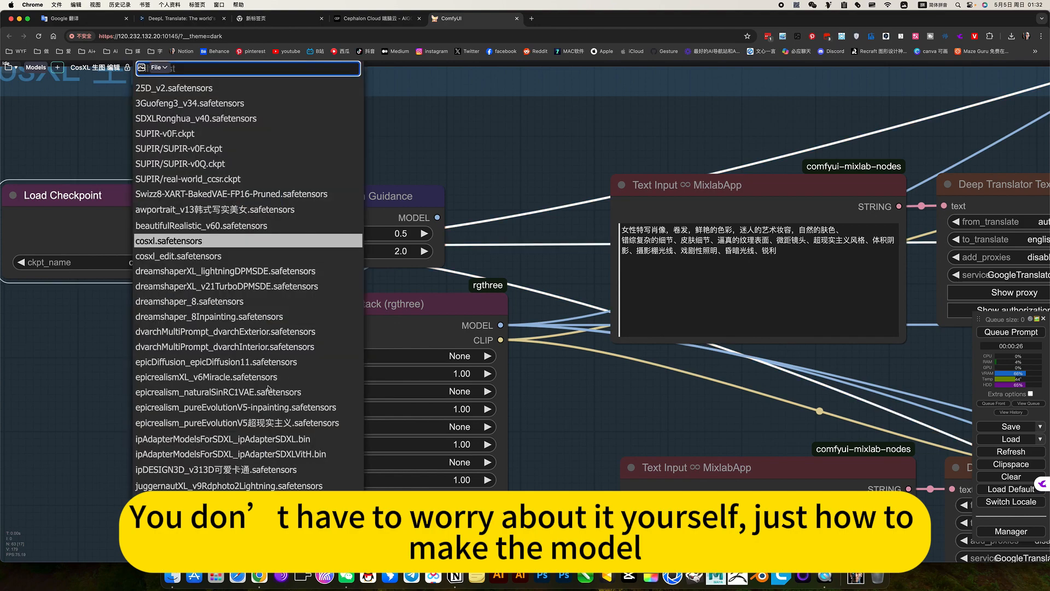
scroll(268, 389, up, 2)
scroll(493, 440, up, 6)
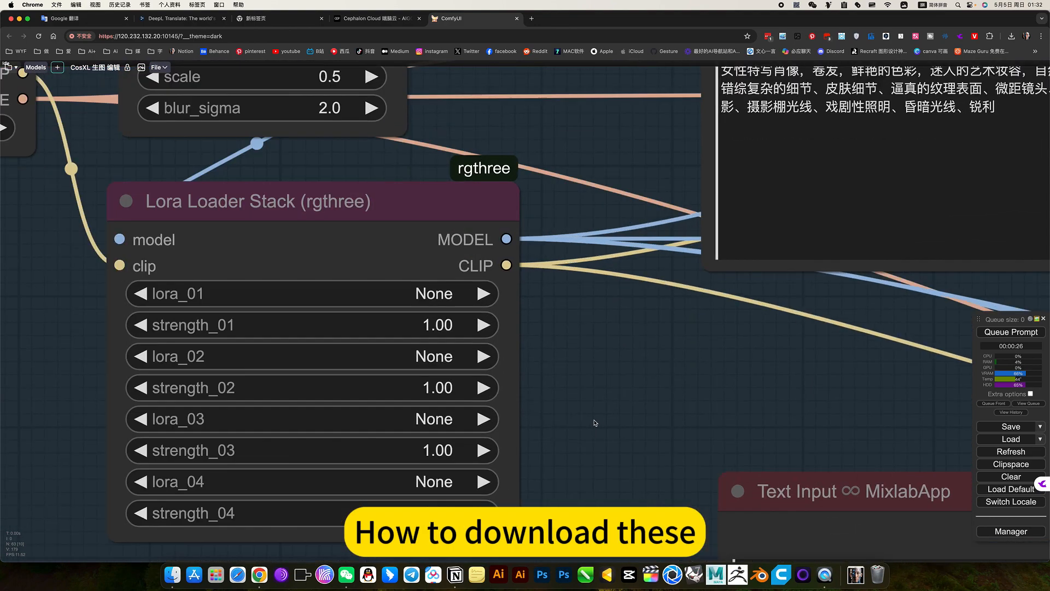
- Look through the ControlNet models available in the Load ControlNet Model node of the CosXL 放大 group
scroll(595, 422, down, 8)
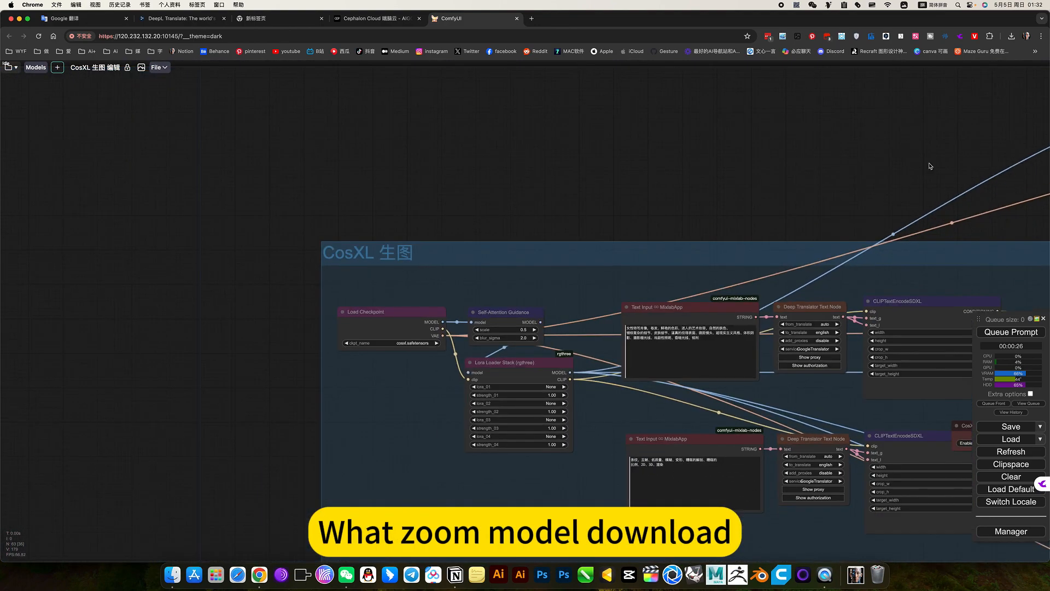
drag(799, 158, 396, 100)
drag(590, 392, 306, 362)
scroll(527, 385, up, 2)
scroll(527, 385, up, 5)
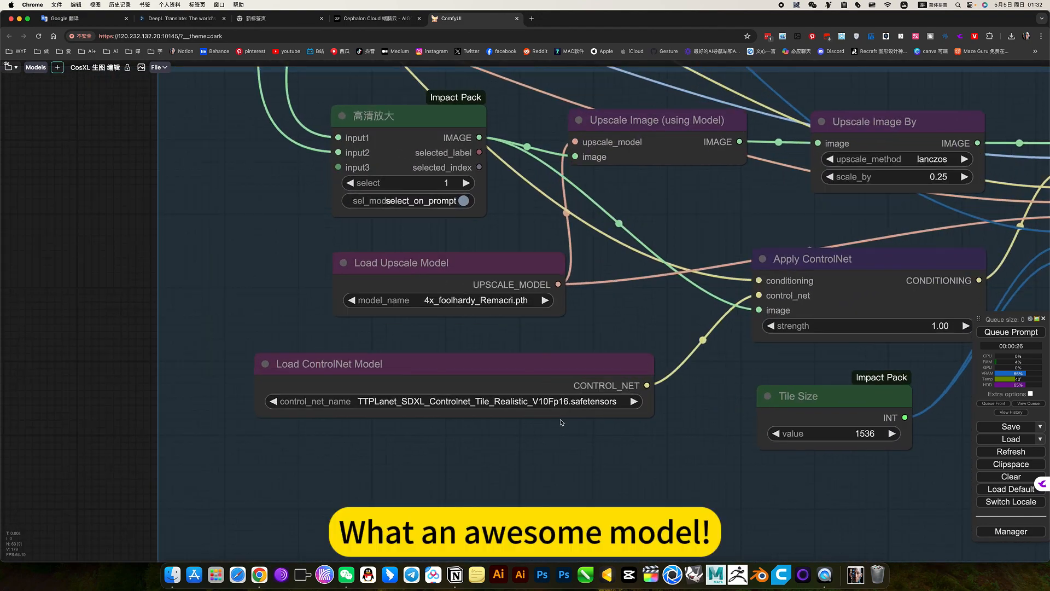
click(552, 405)
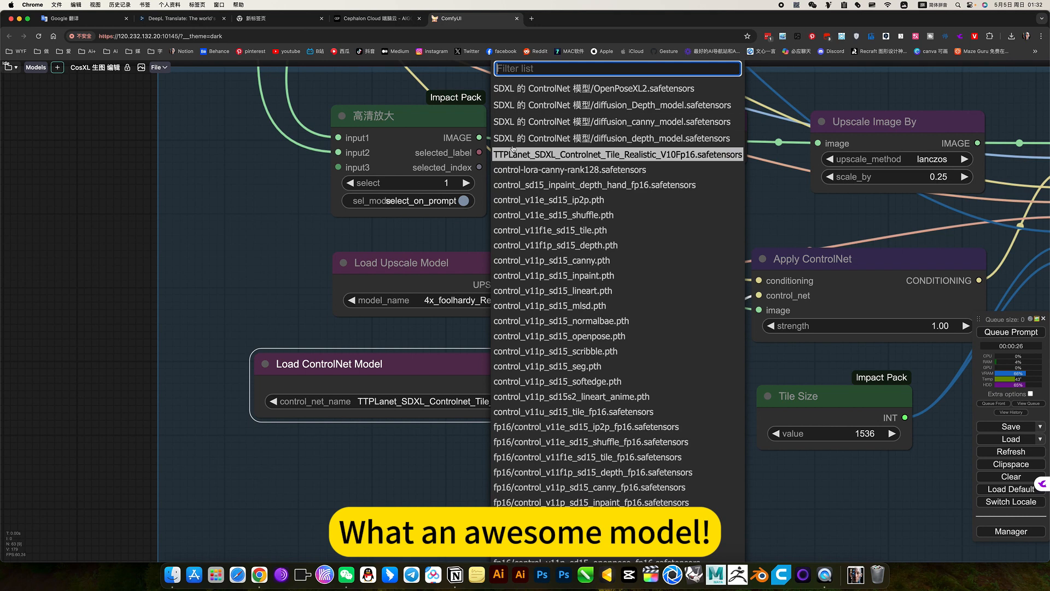
click(249, 271)
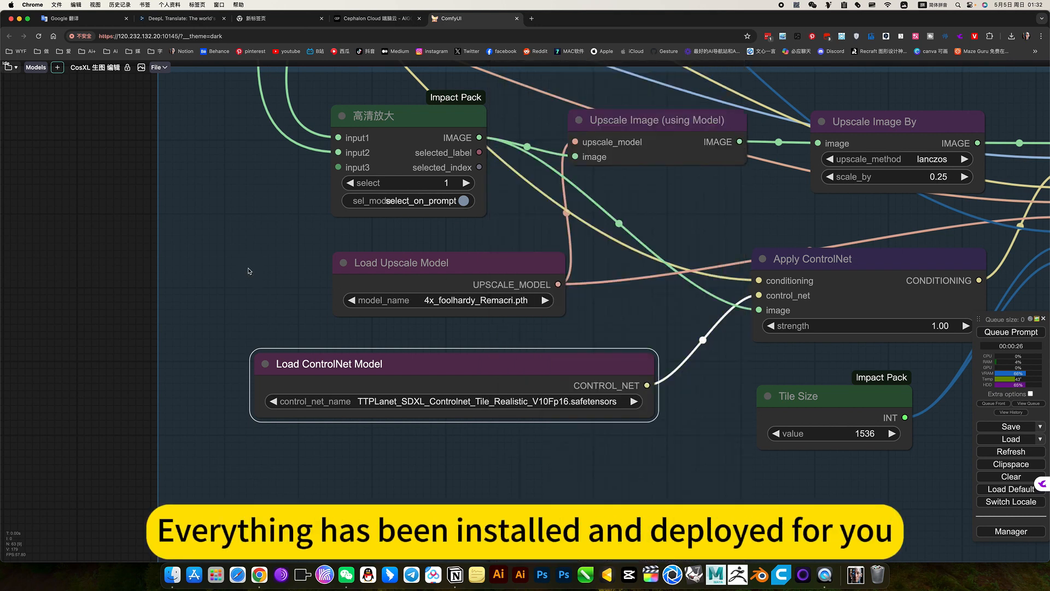
- Look through the upscale models available in the Load Upscale Model node of the CosXL 放大 group
click(524, 305)
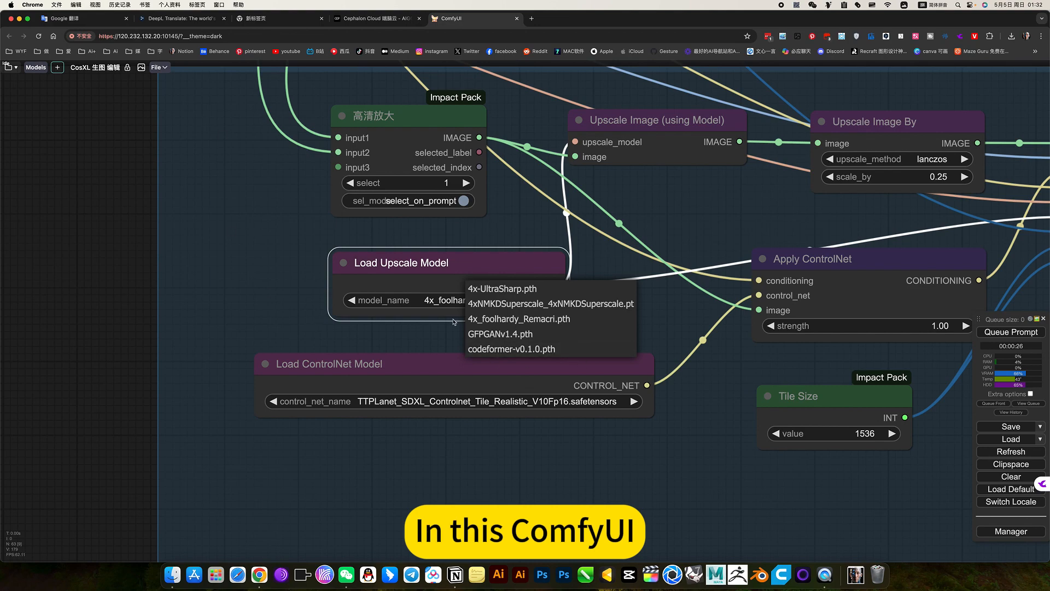
click(236, 292)
scroll(563, 333, down, 9)
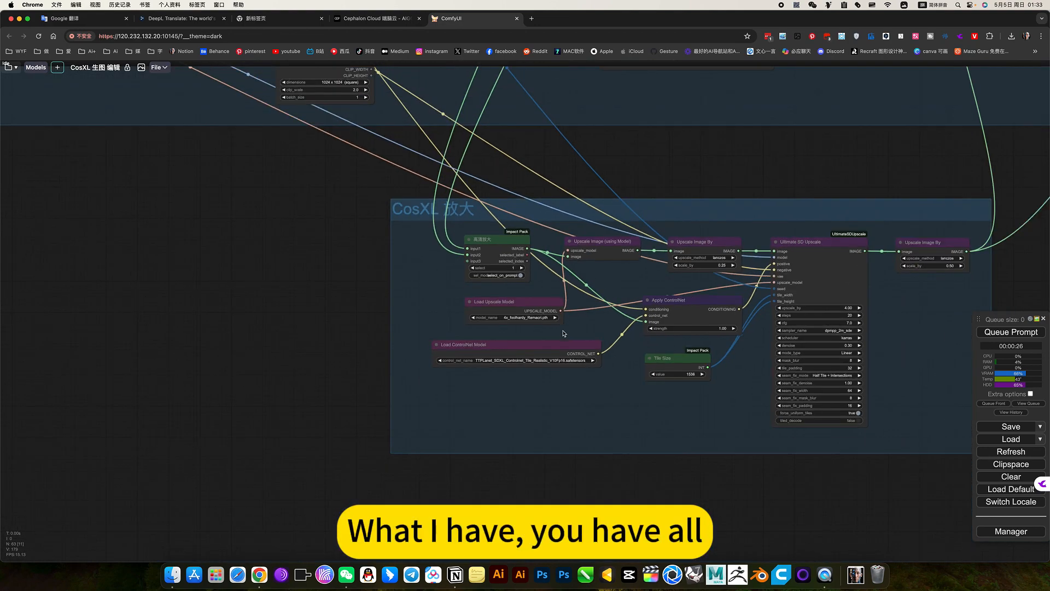
scroll(564, 333, down, 3)
drag(727, 223, 442, 404)
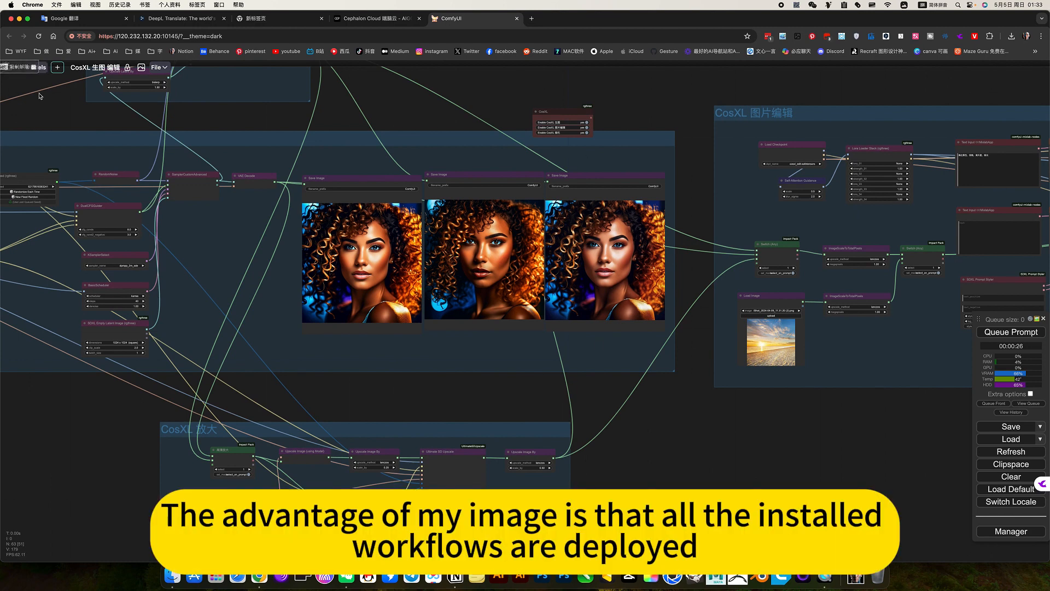
- Show the saved workflow list briefly, close it, and view the whole CosXL workflow on the canvas
click(13, 72)
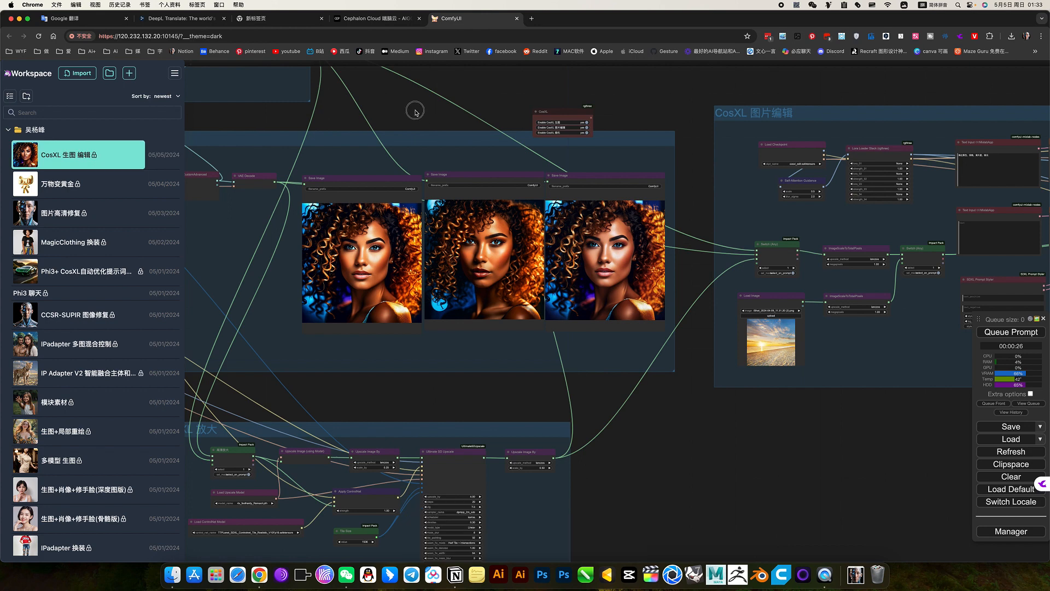
drag(415, 113, 545, 187)
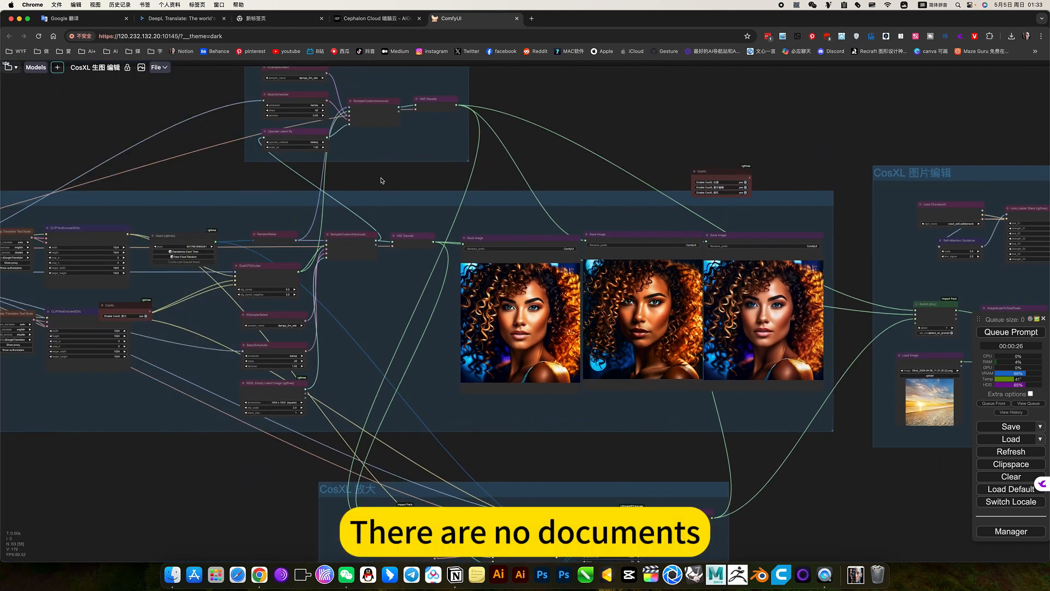
drag(383, 180, 557, 198)
scroll(400, 214, down, 5)
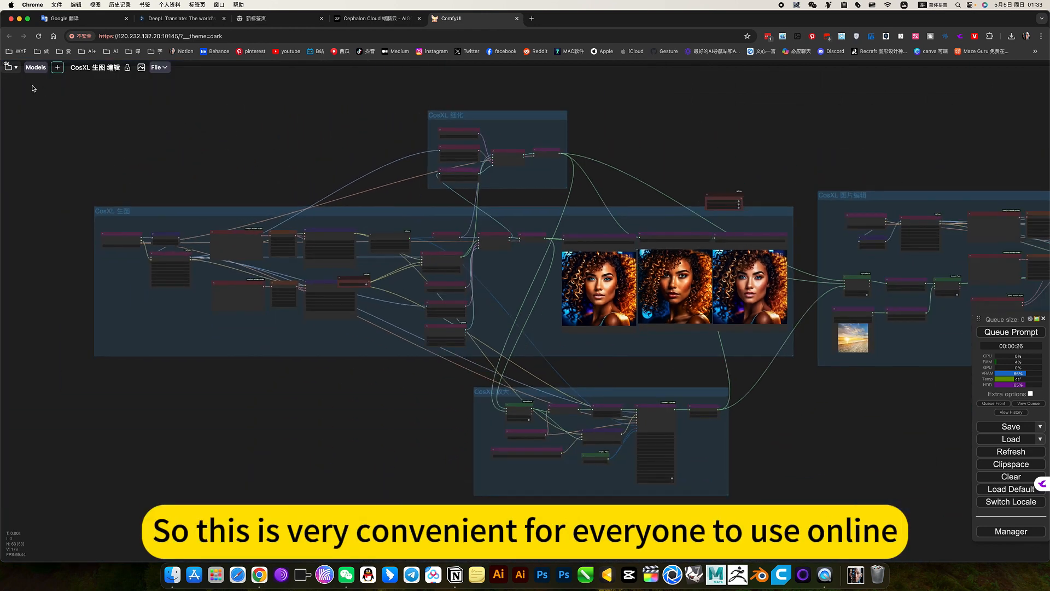
- Browse the saved workflows in the Workspace folder from the newest to the oldest and back, and close the list
click(11, 68)
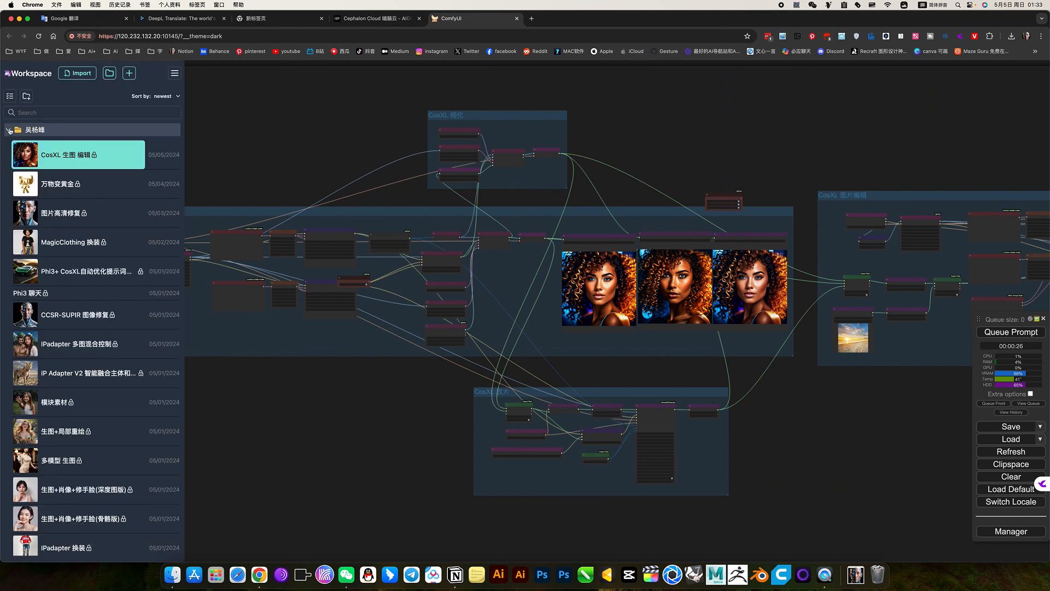
scroll(57, 374, down, 15)
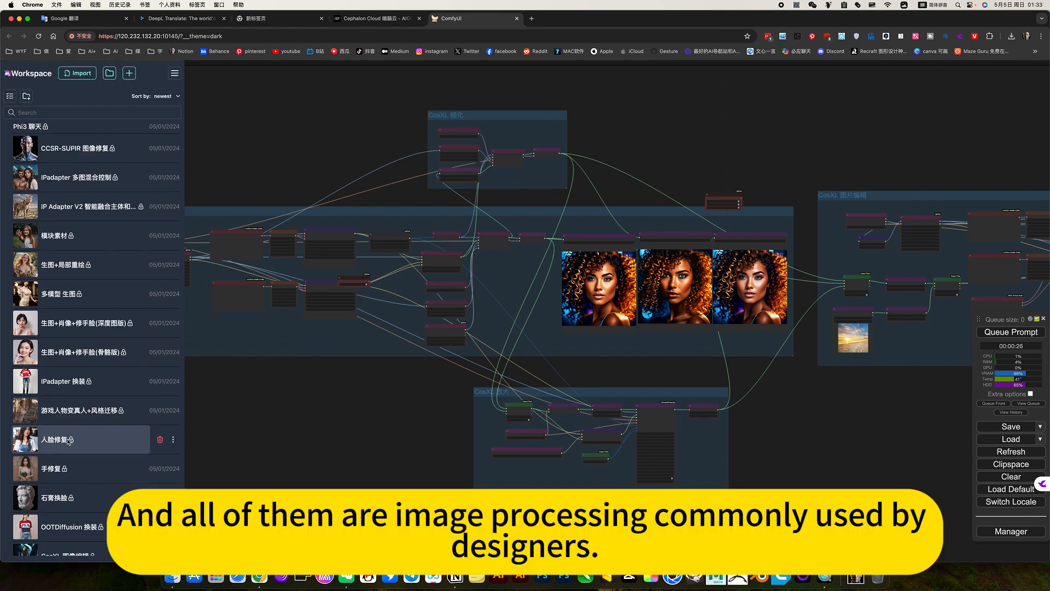
scroll(67, 442, down, 3)
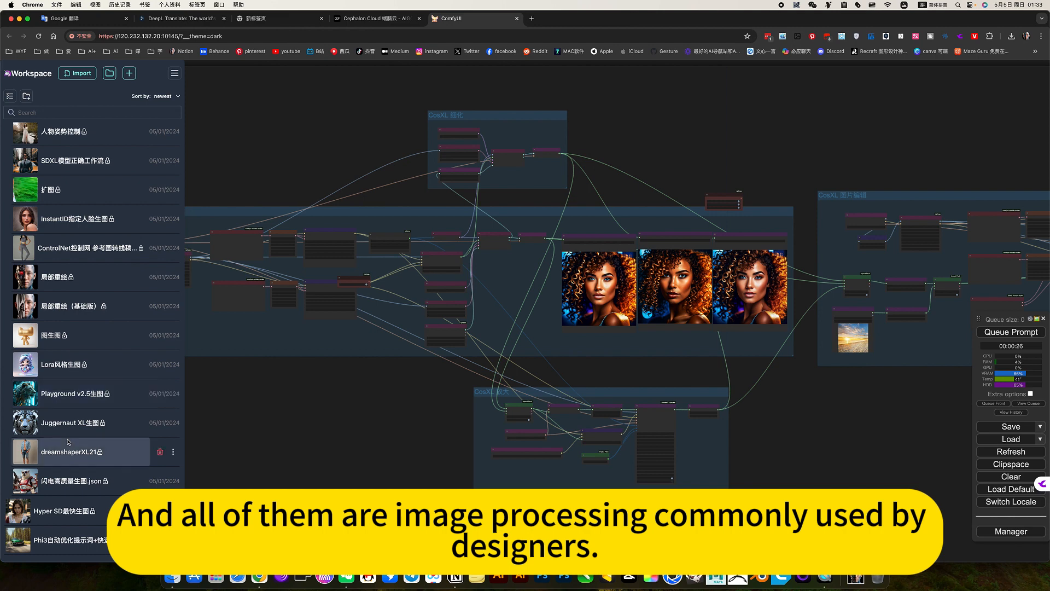
scroll(68, 442, up, 10)
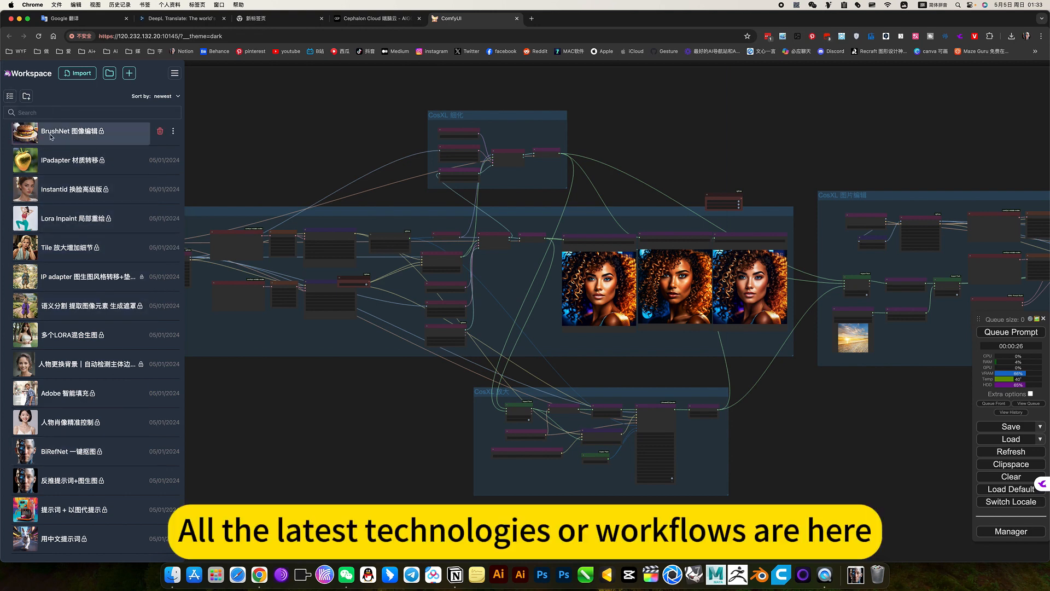
scroll(60, 151, down, 10)
scroll(60, 152, up, 5)
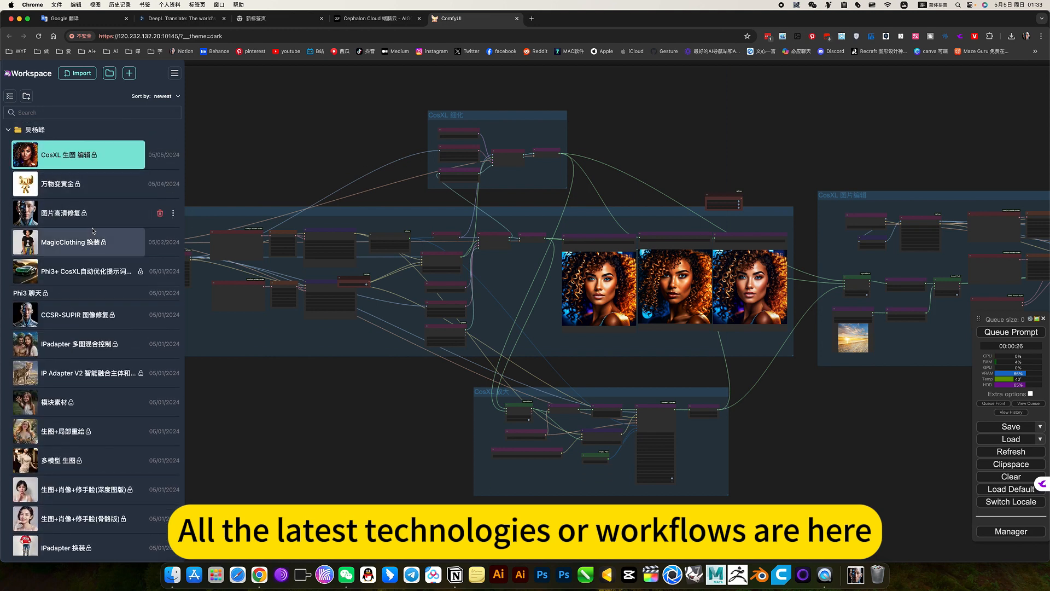
click(277, 133)
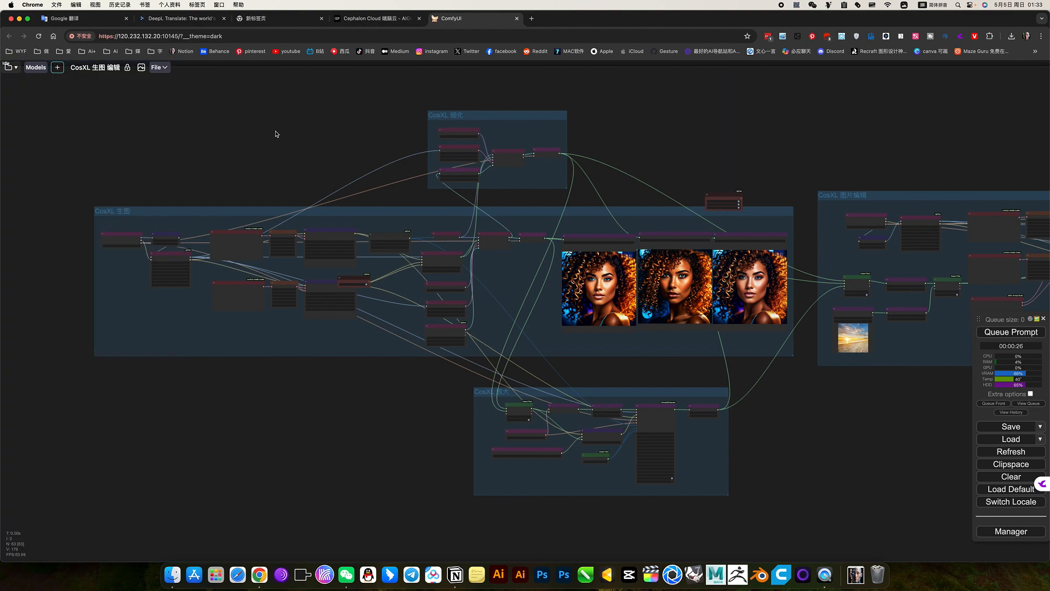
drag(278, 137, 289, 170)
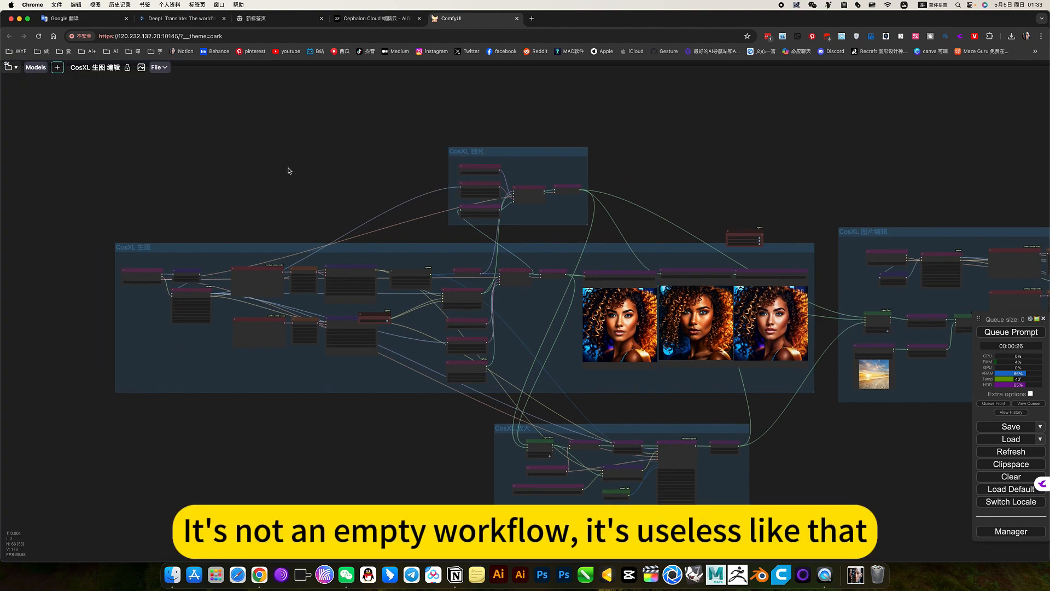
scroll(298, 179, up, 5)
scroll(298, 177, down, 2)
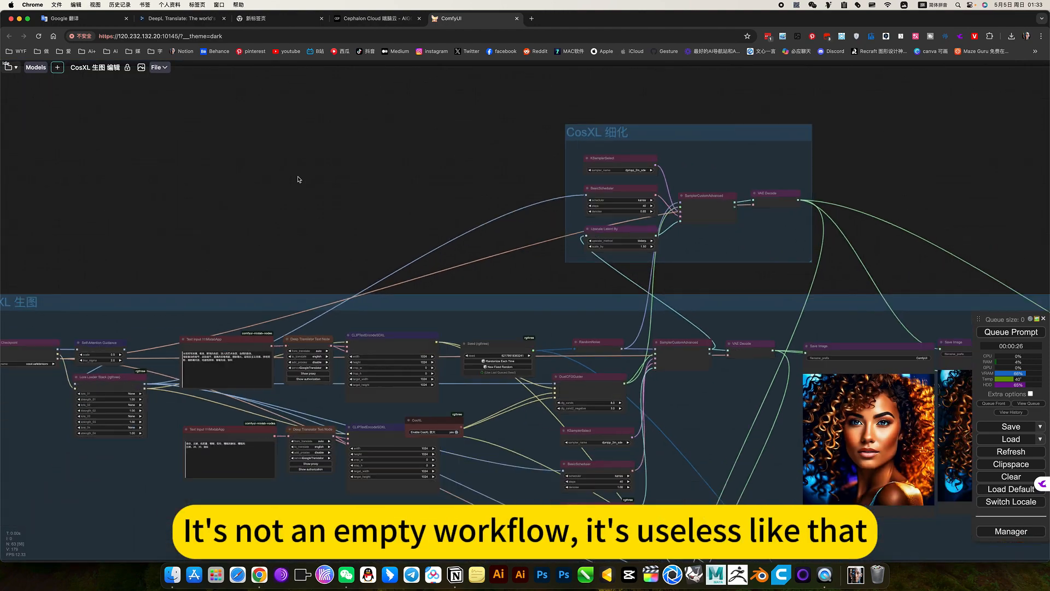
drag(278, 197, 307, 152)
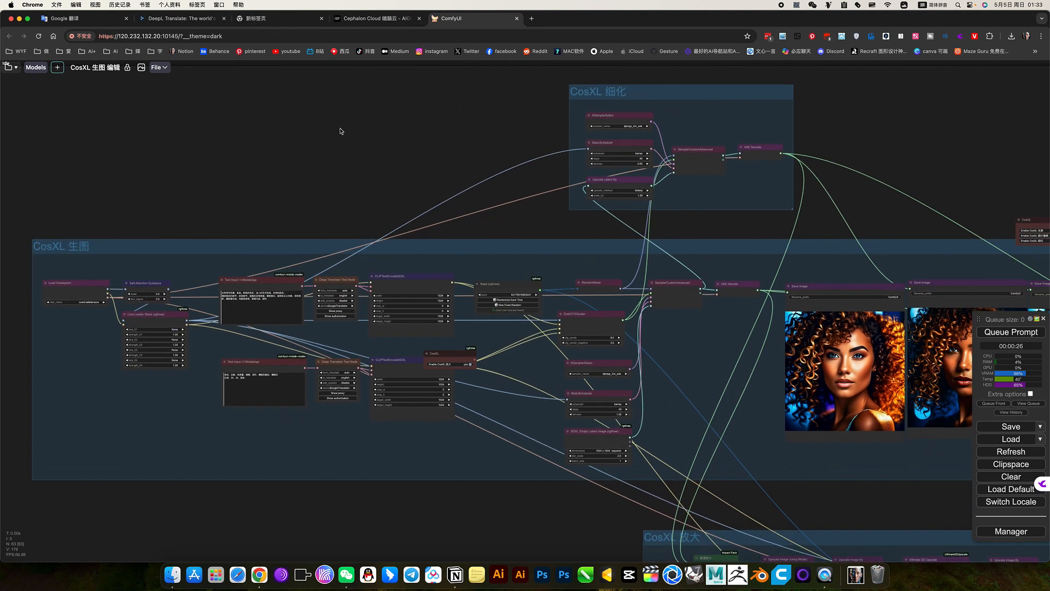